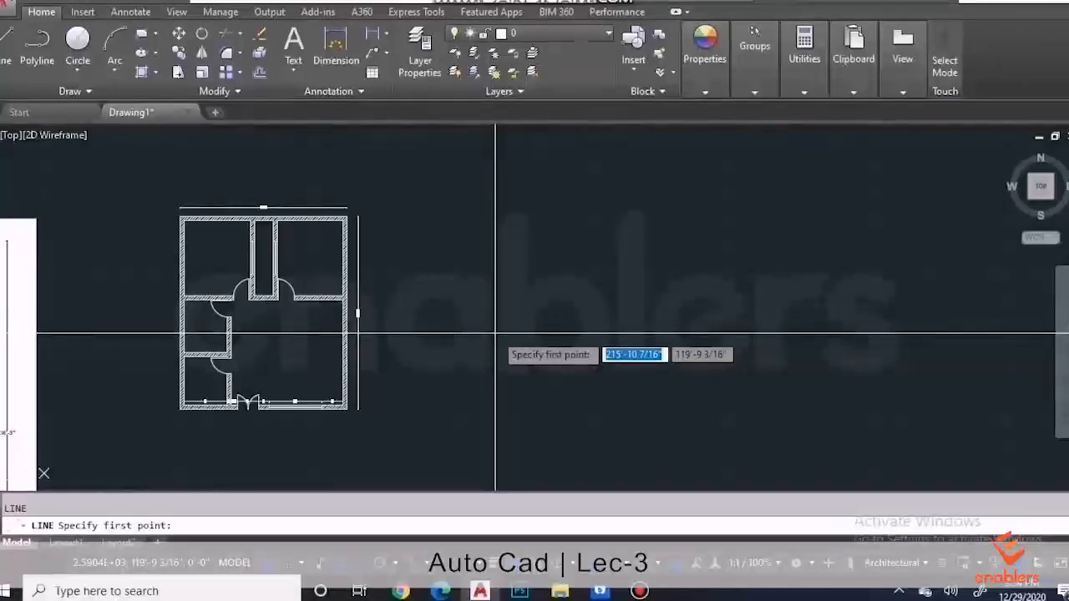
Step: Draw a closed 6' by 7' bed outline with the Line tool in the empty space beside the floor plan
key(Escape)
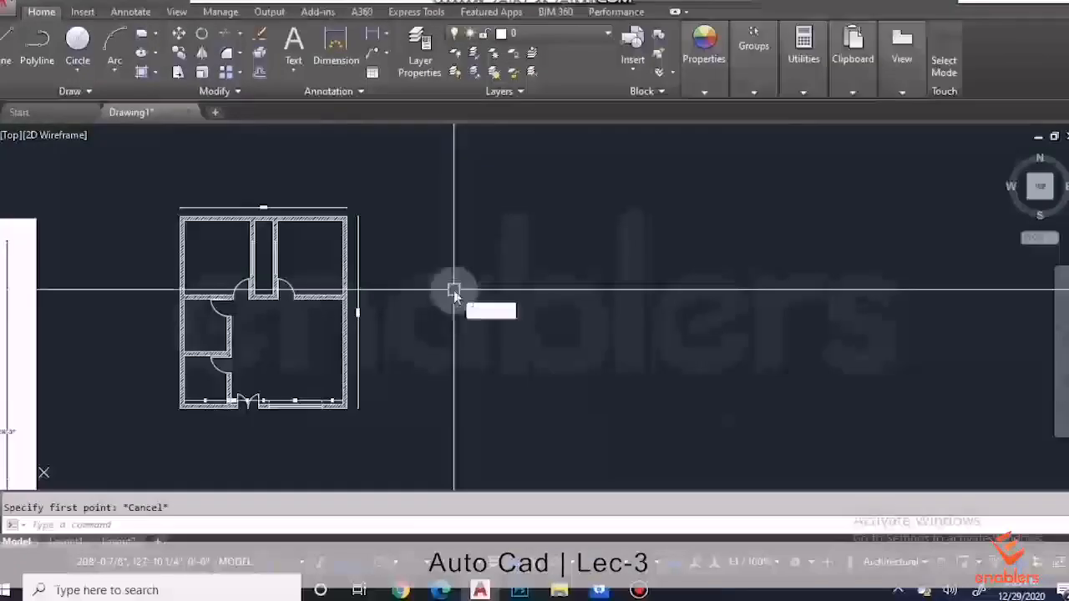
text(l)
key(Return)
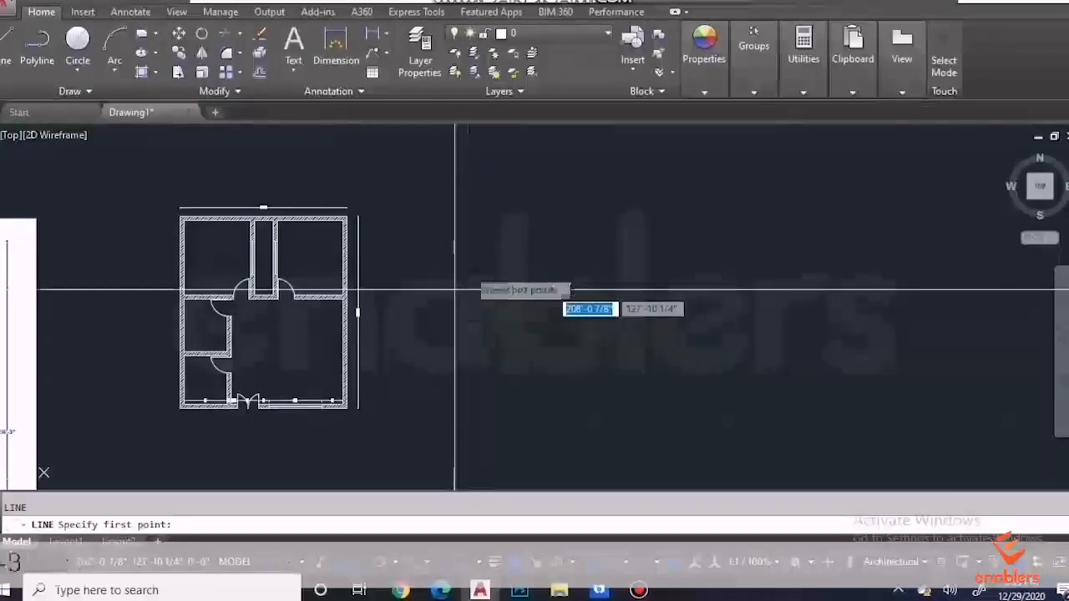
click(470, 225)
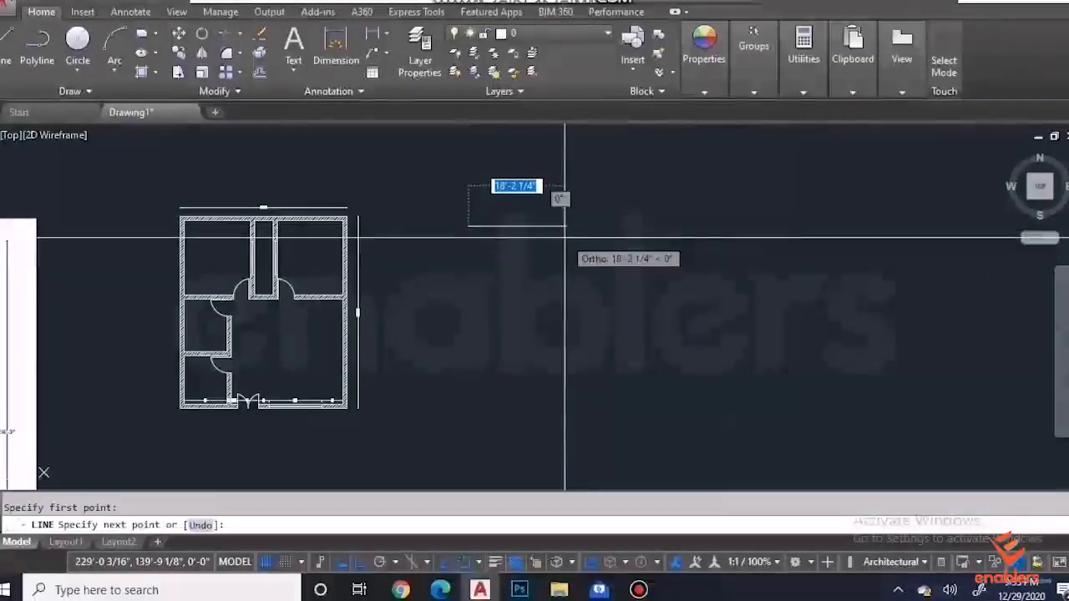
text(6')
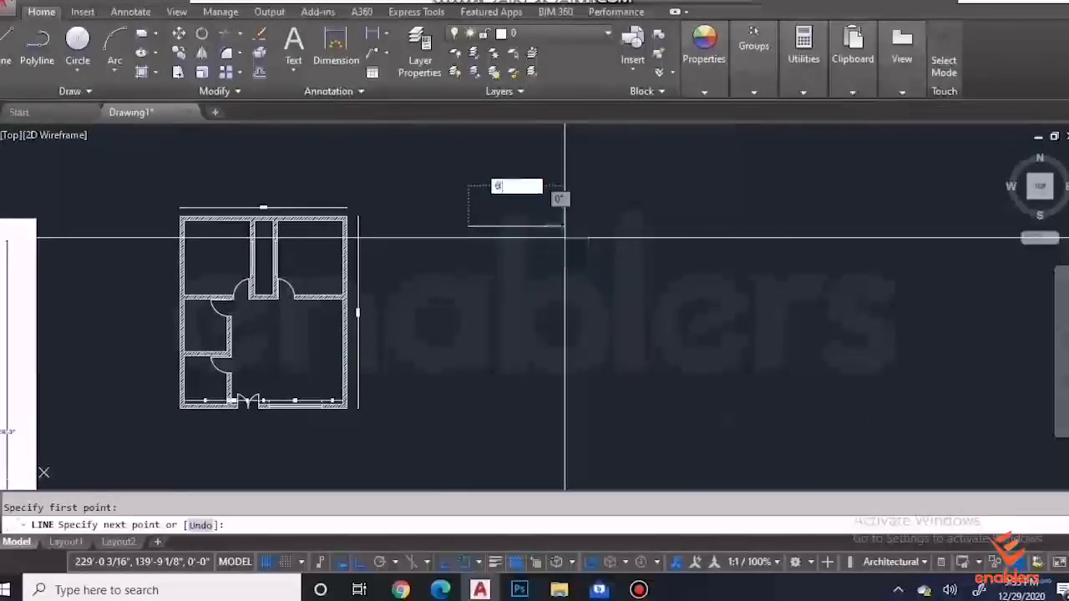
key(Return)
text(7')
key(Return)
text(6')
key(Return)
text(c)
key(Return)
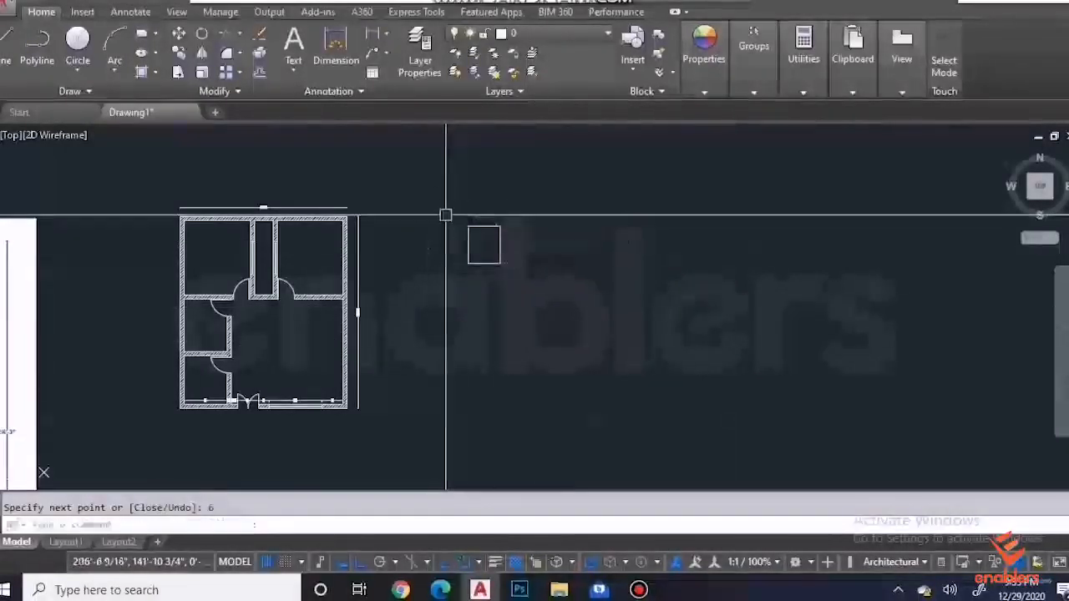
Step: Draw a 2' by 18" side table rectangle starting just beyond the bed outline's upper-right corner
scroll(471, 223, up, 10)
scroll(491, 226, down, 5)
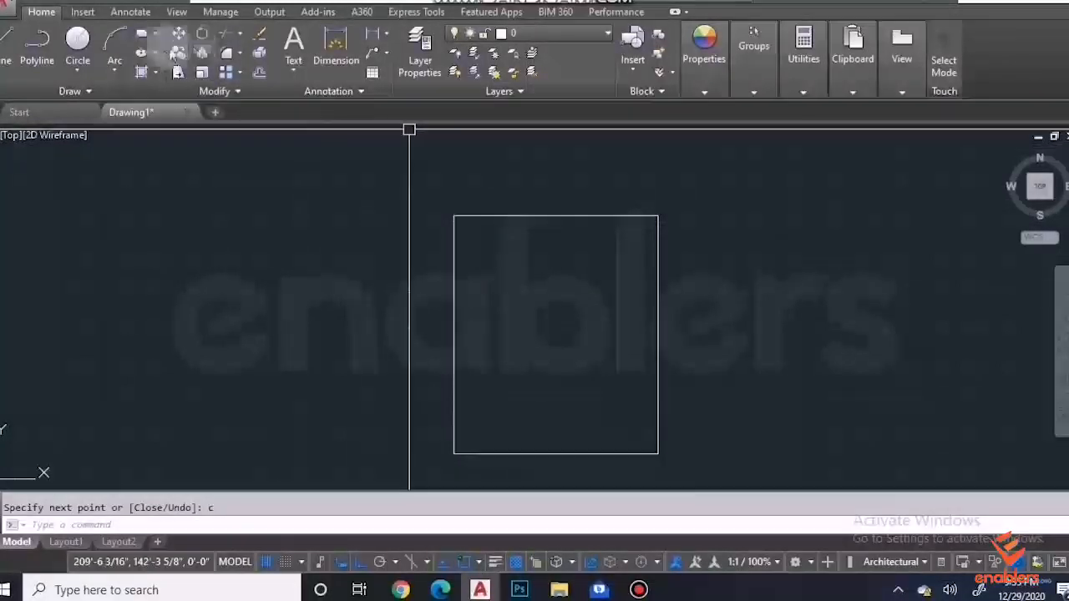
click(147, 35)
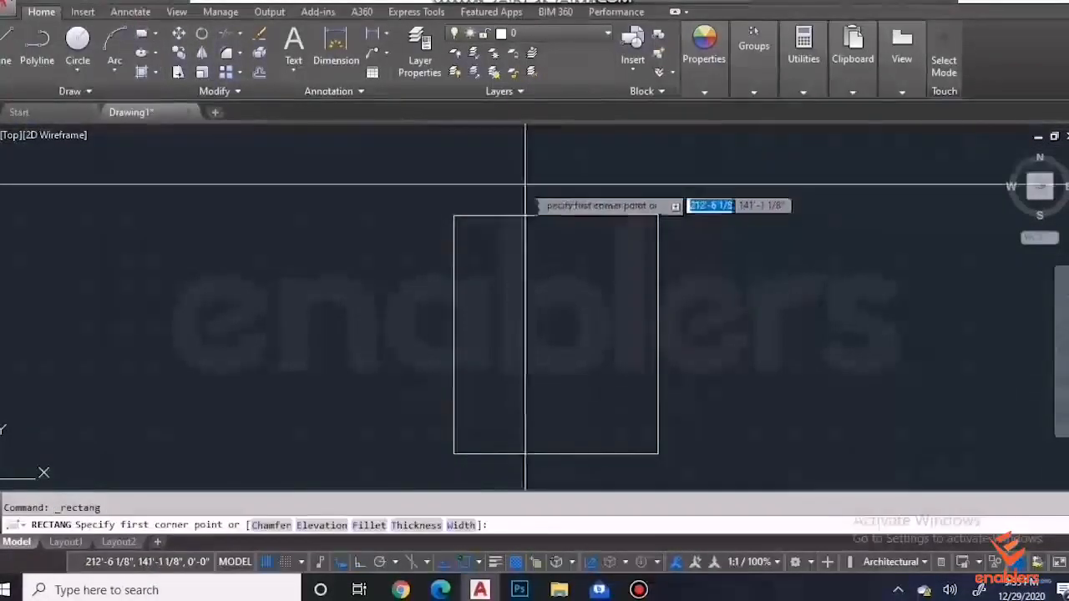
click(674, 217)
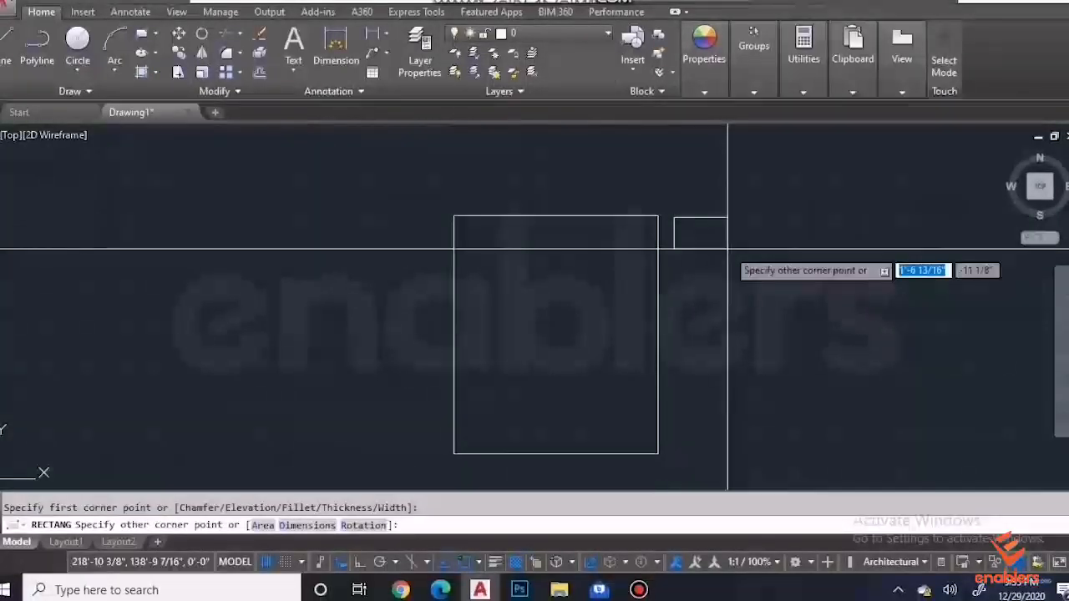
text(2)
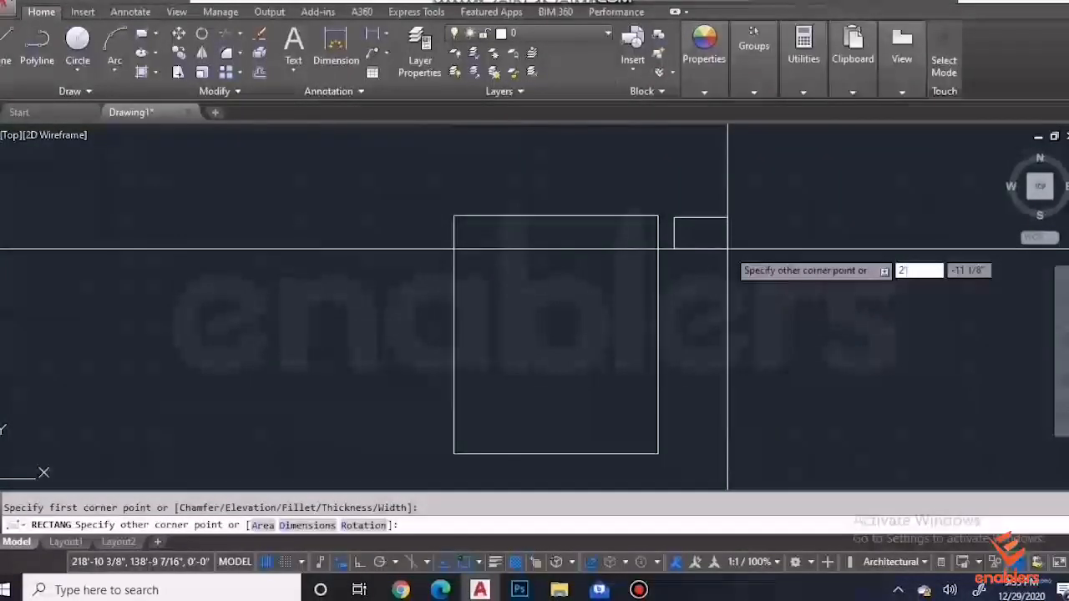
key(Tab)
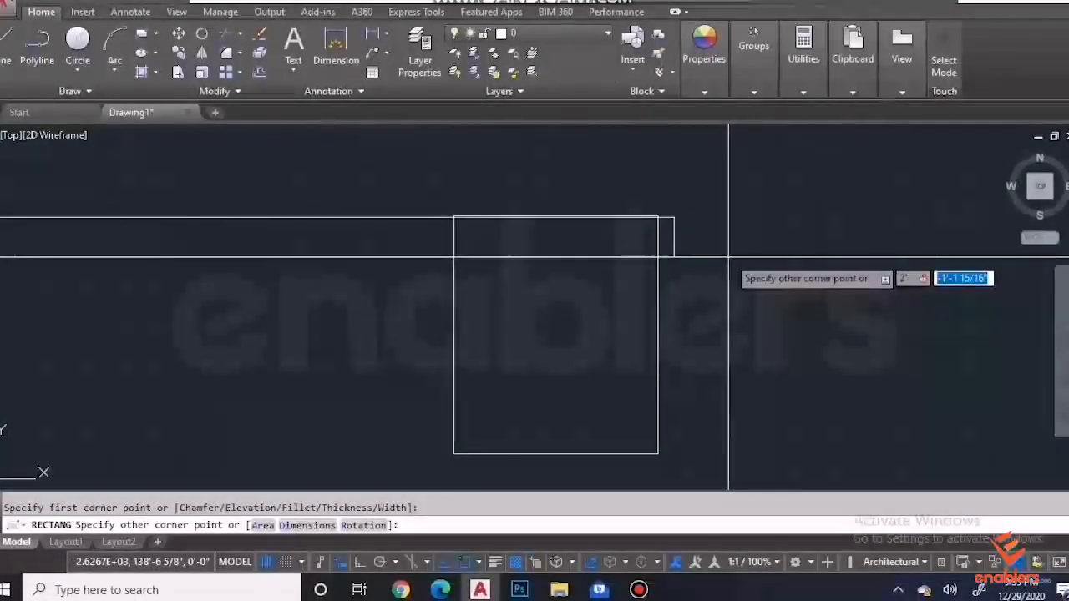
text(2)
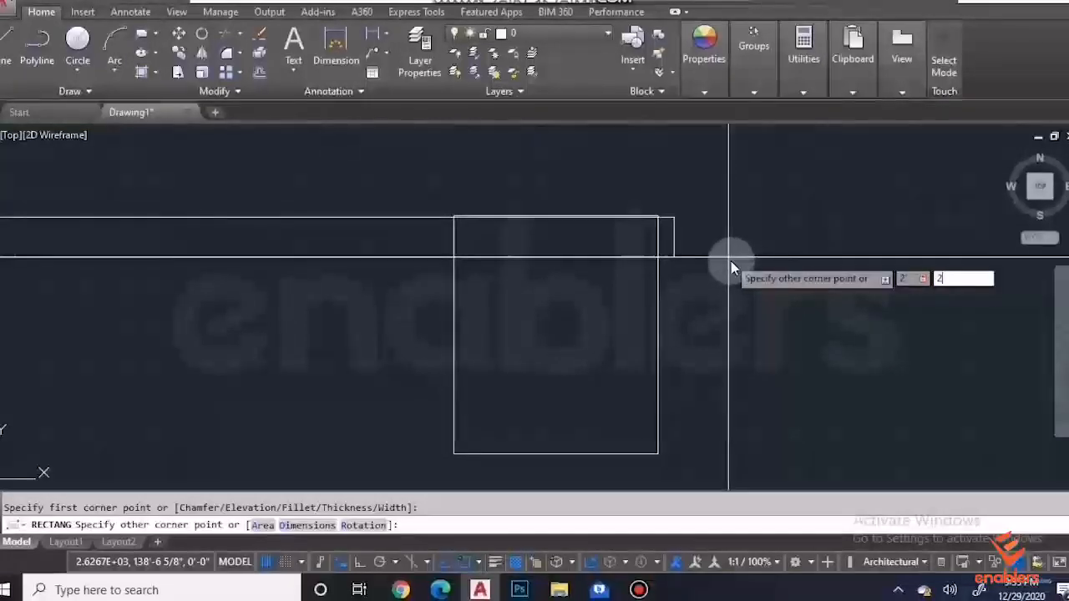
key(BackSpace)
text(18)
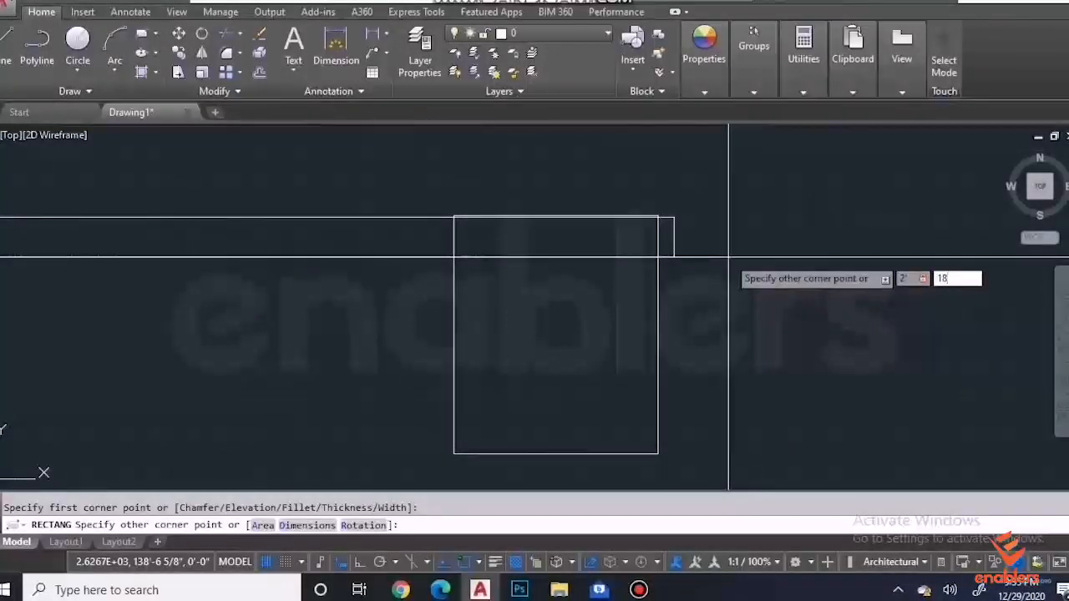
key(Return)
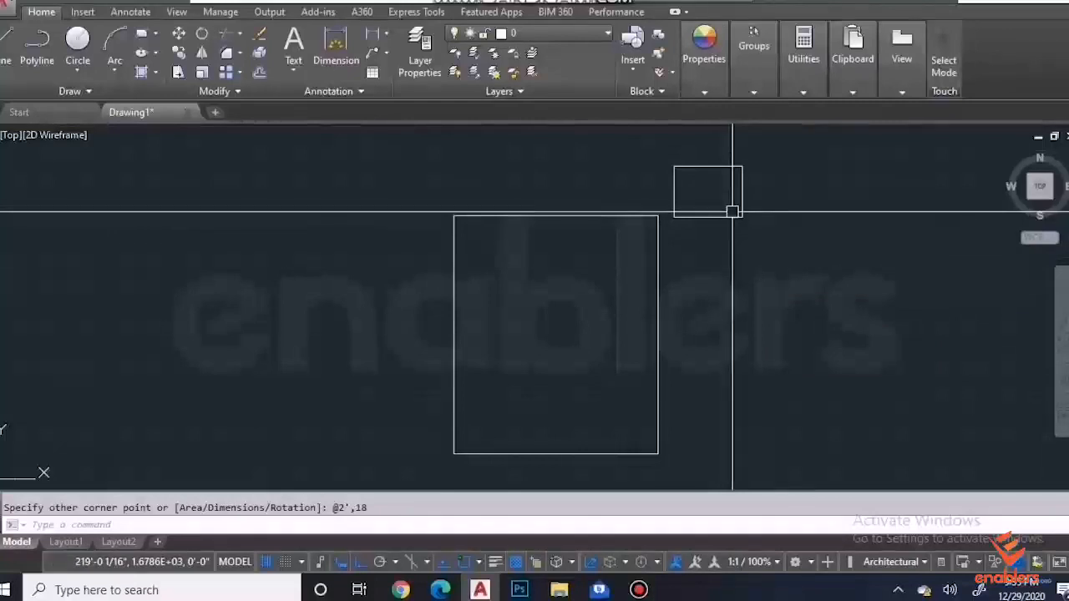
Step: Move the side table straight down so its top edge lines up with the bed's top edge
click(740, 216)
key(Return)
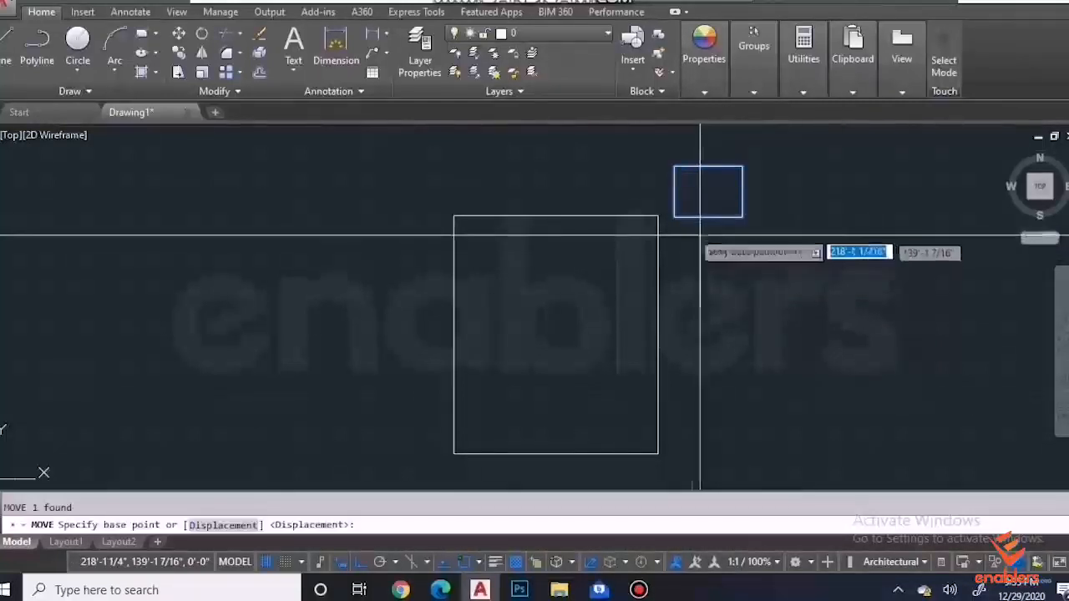
click(674, 219)
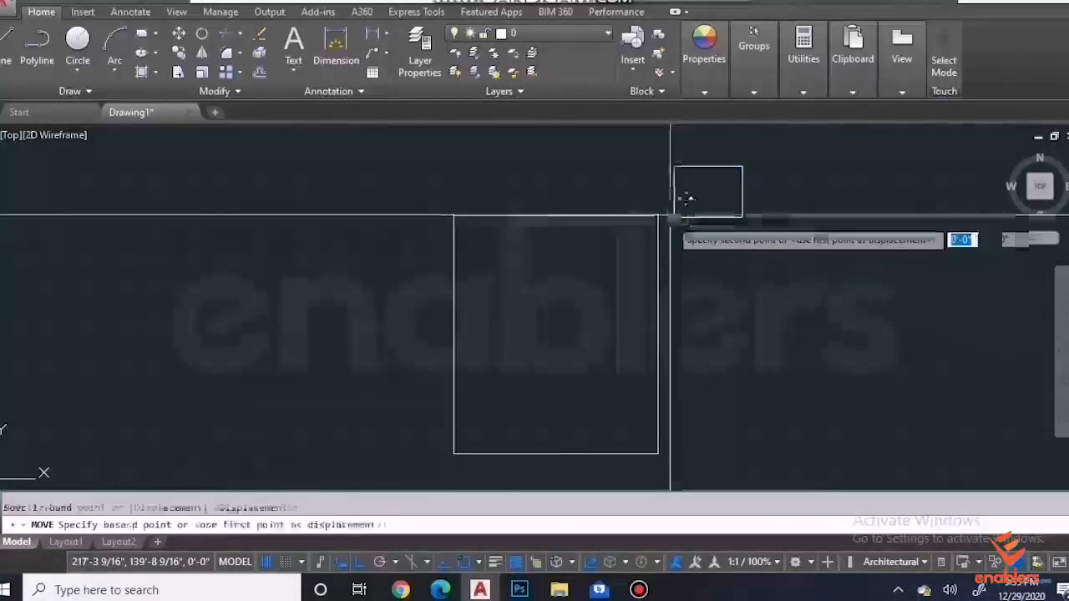
click(672, 268)
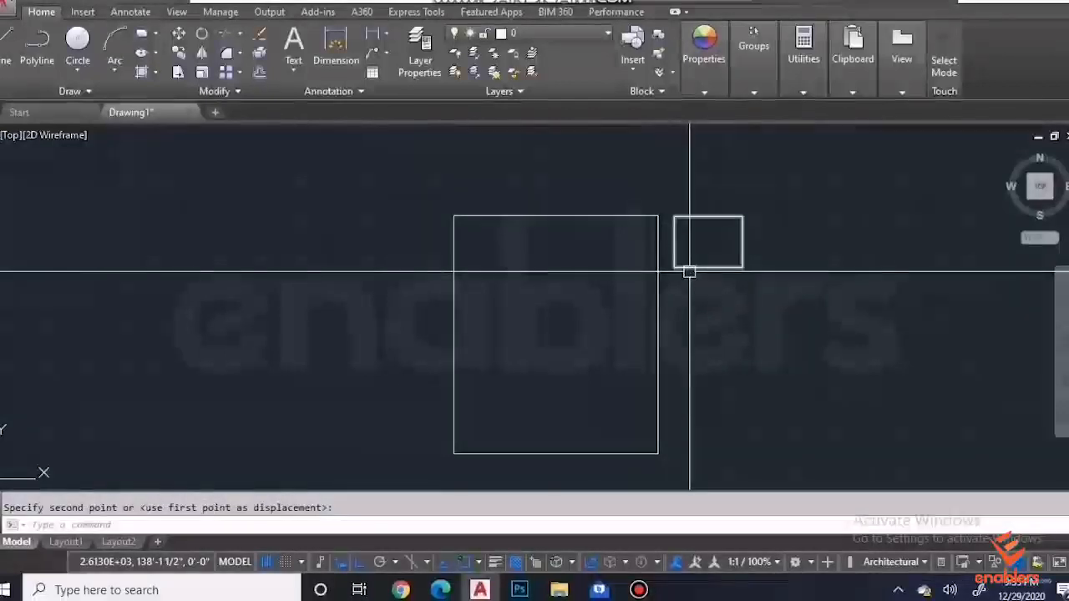
Step: Copy the side table horizontally to the opposite side of the bed, leaving a small gap to the outline
click(690, 268)
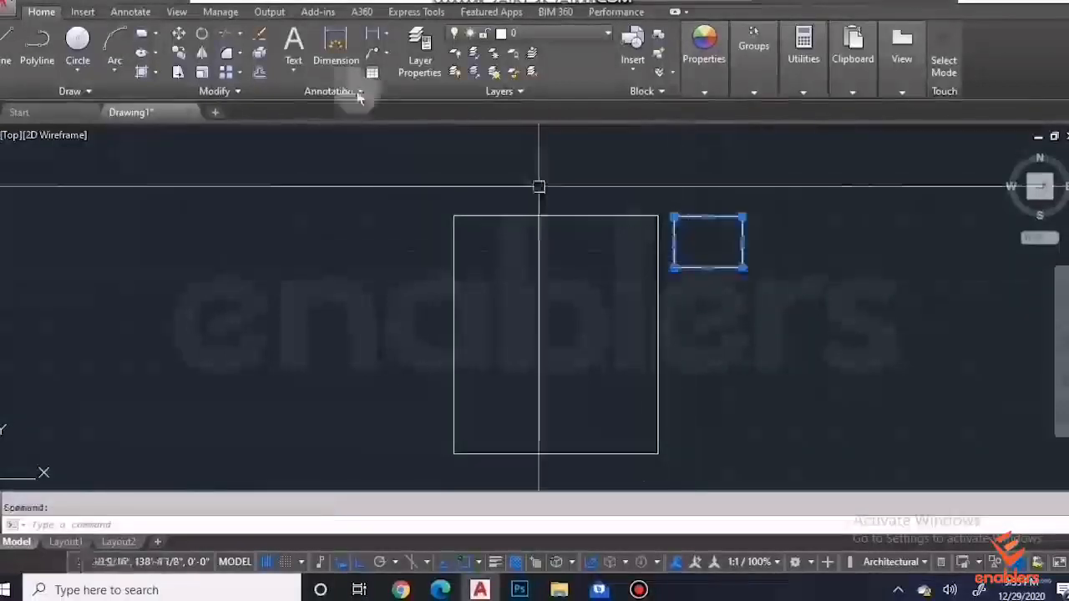
click(181, 52)
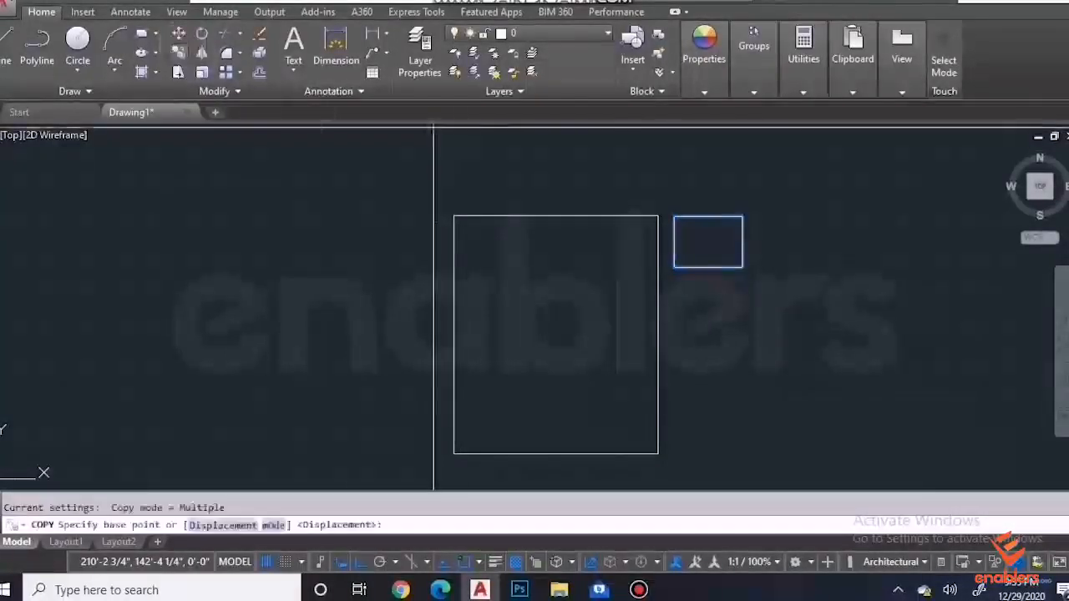
click(741, 267)
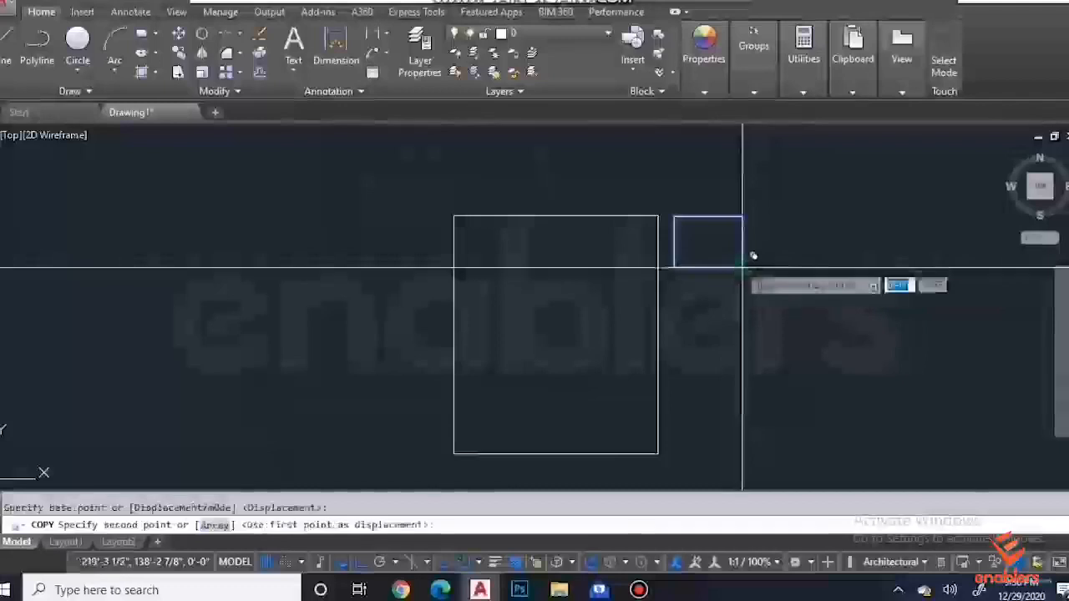
click(441, 260)
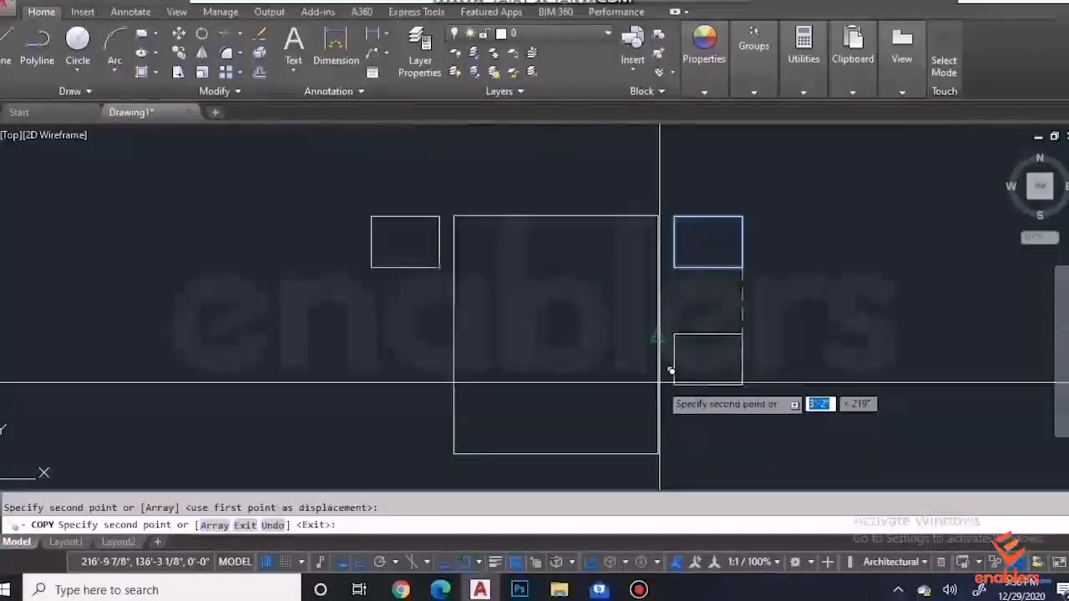
key(Escape)
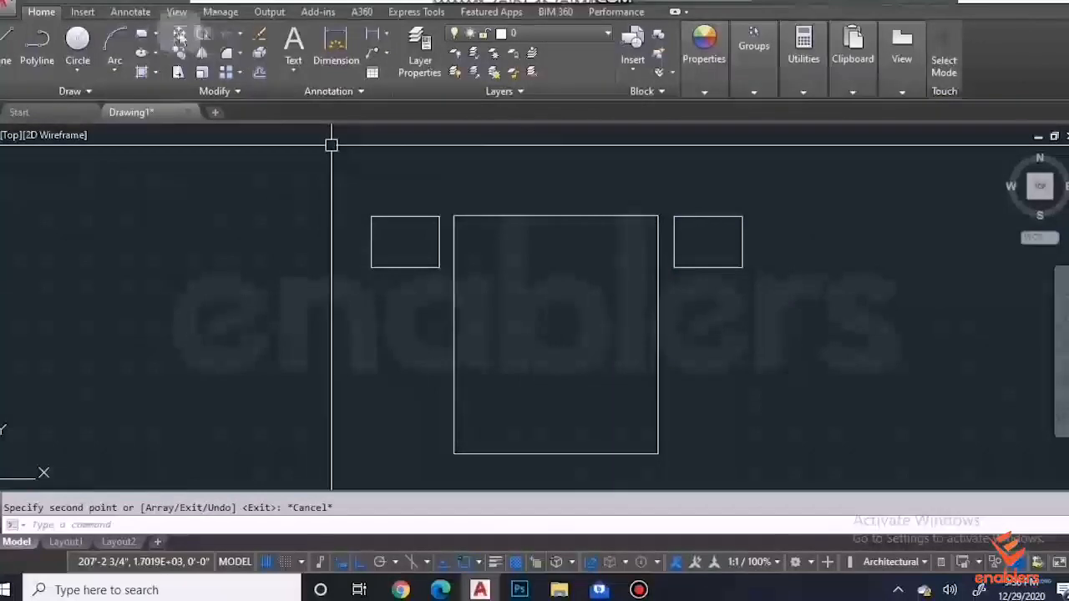
Step: Draw a pillow rectangle inside the bed's upper-left part and shift it slightly right, clear of the bed's edge
click(144, 34)
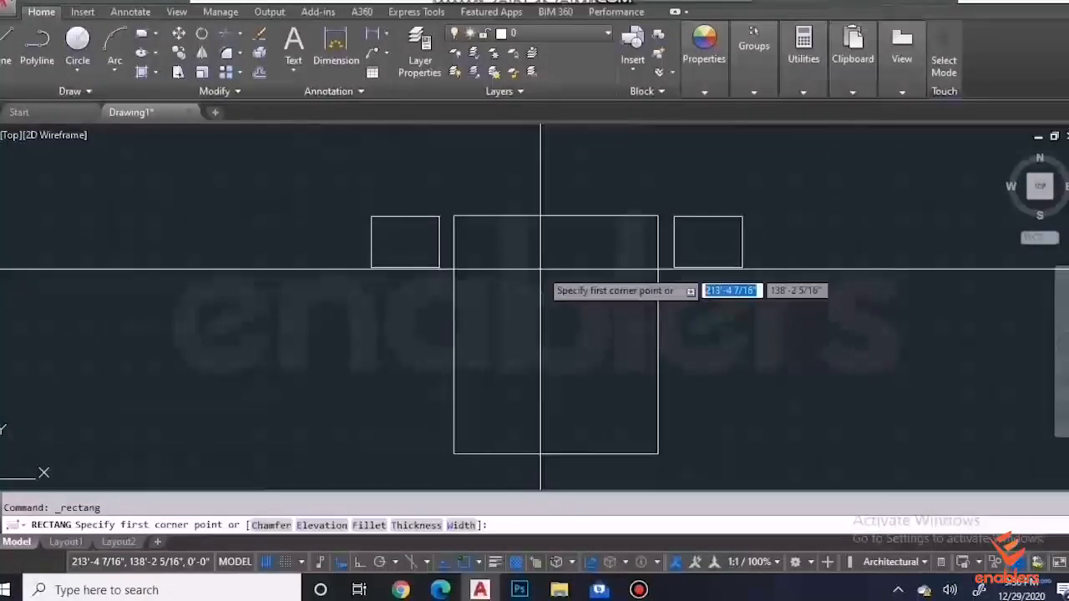
click(541, 268)
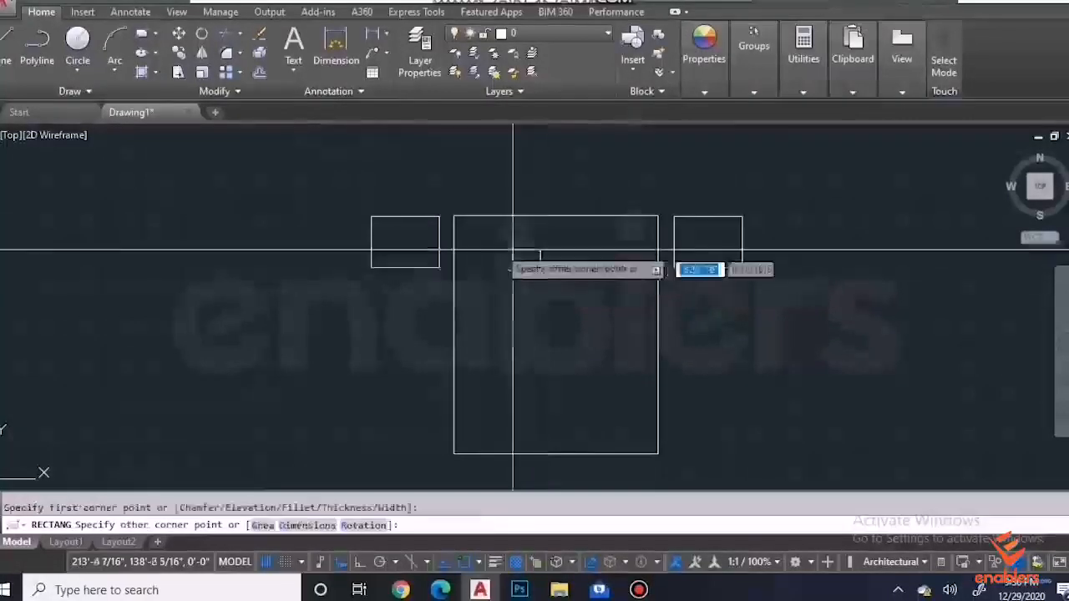
click(454, 225)
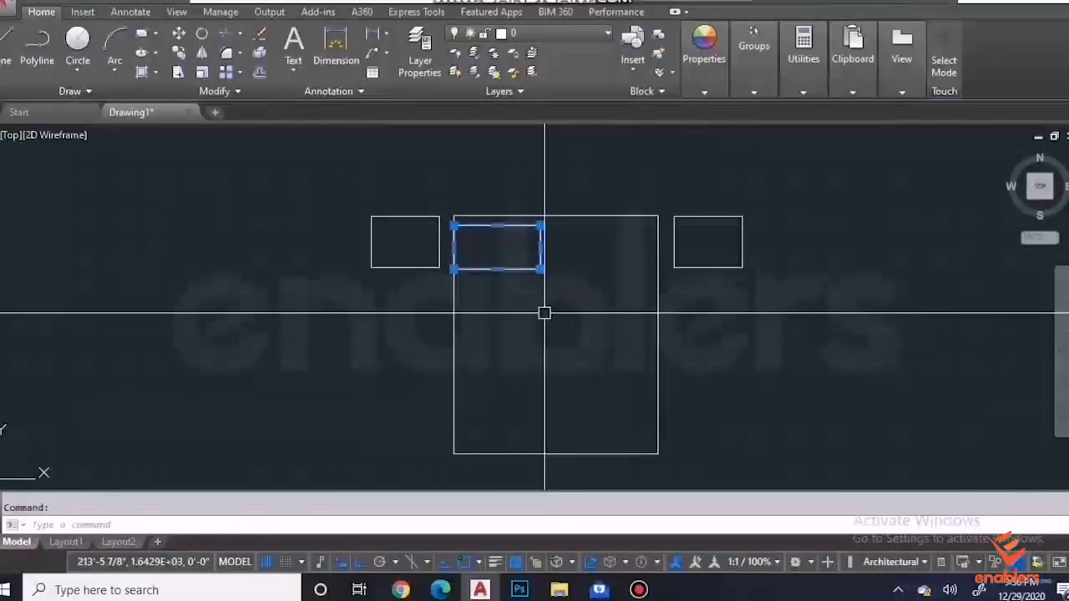
key(Return)
click(541, 269)
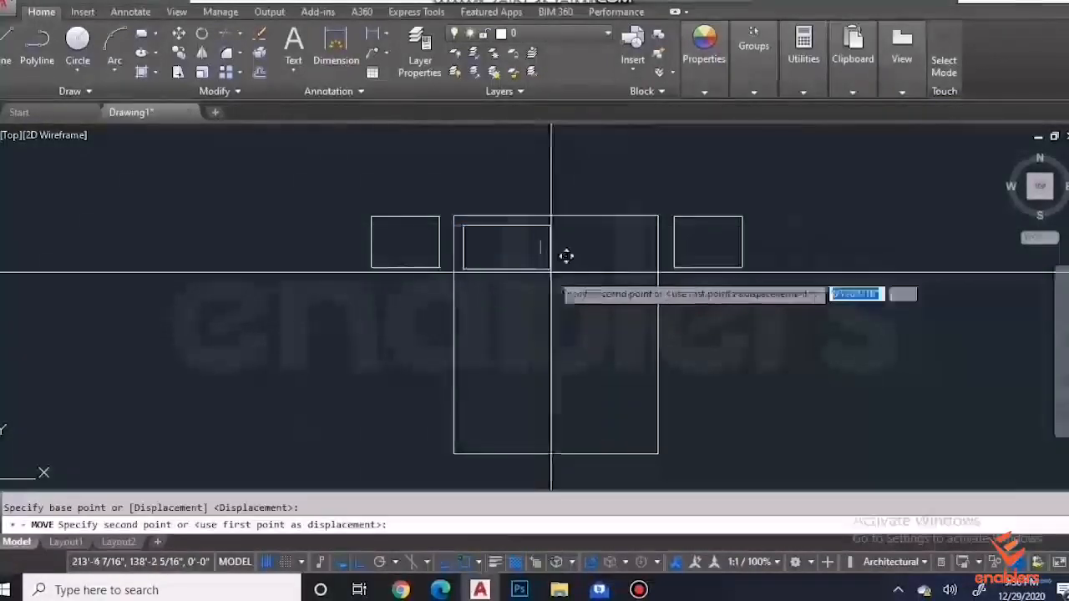
click(551, 270)
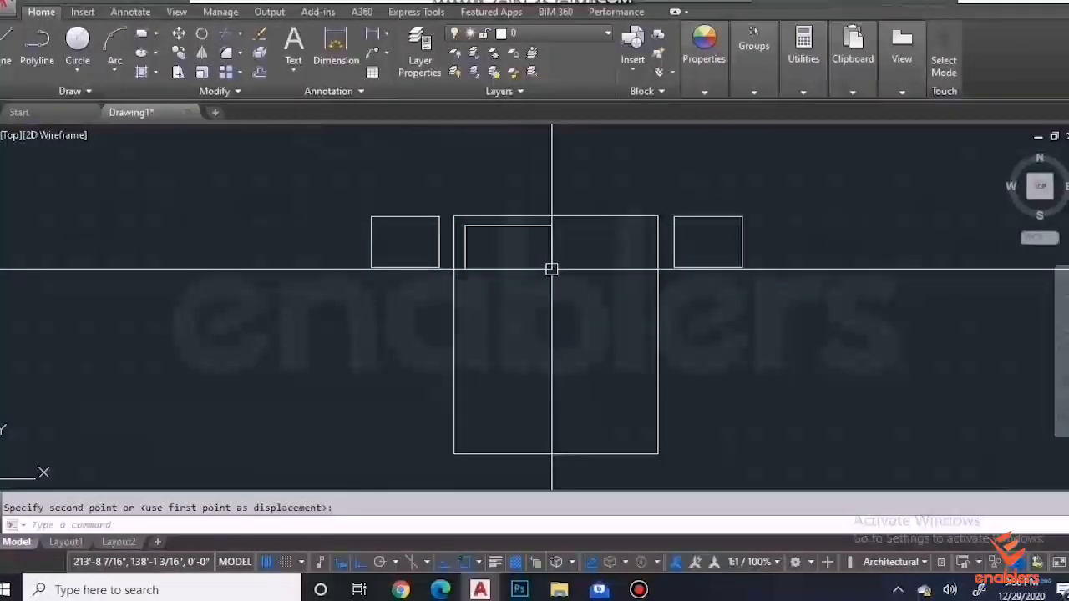
Step: Copy the pillow horizontally to the right half of the bed, leaving a small gap between the two pillows
click(182, 53)
click(557, 263)
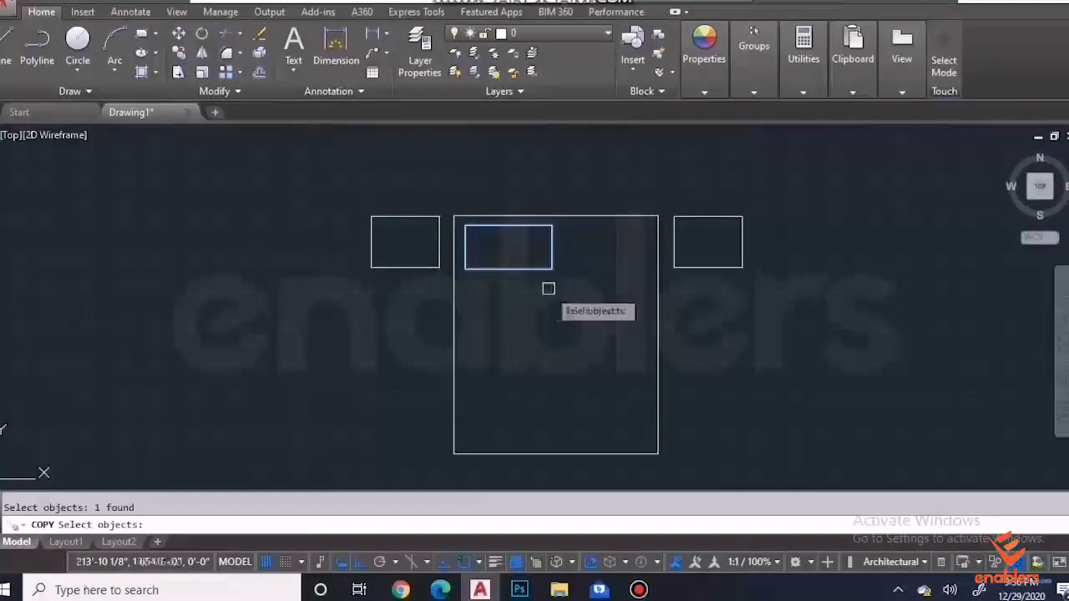
key(Return)
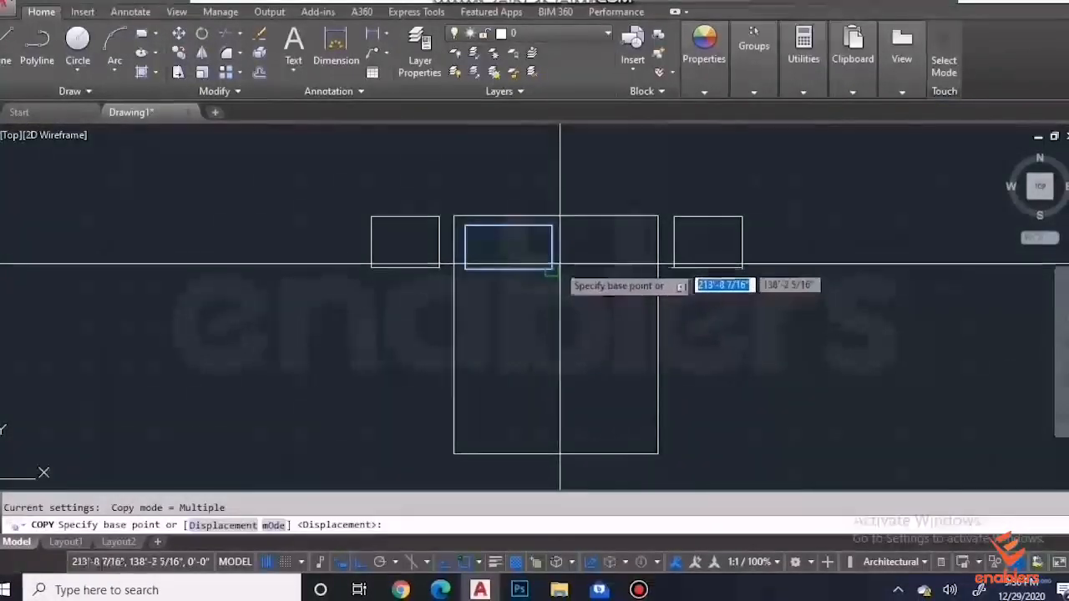
click(551, 268)
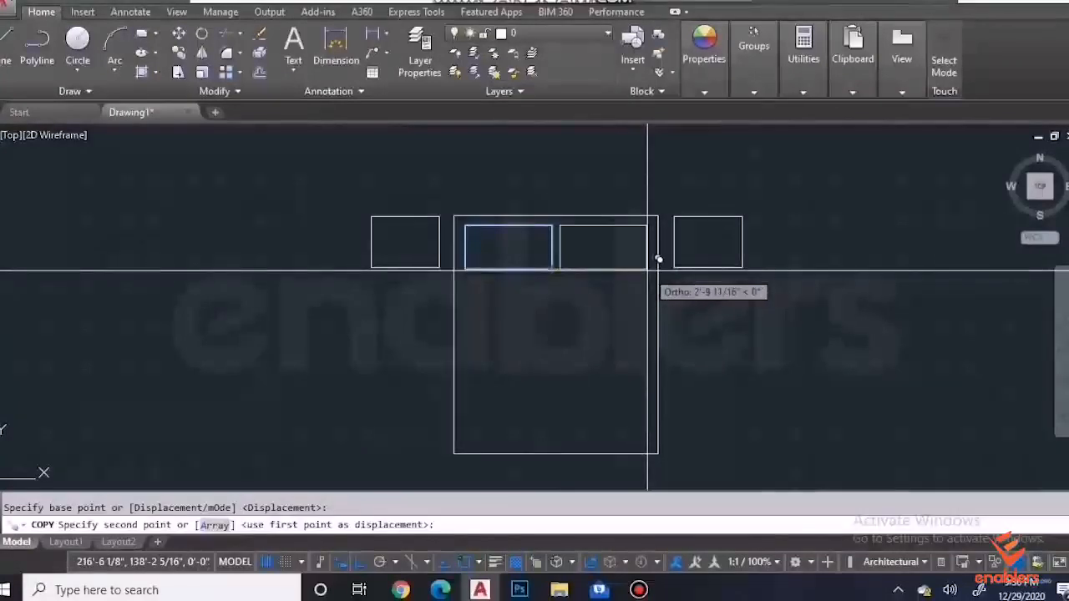
click(558, 383)
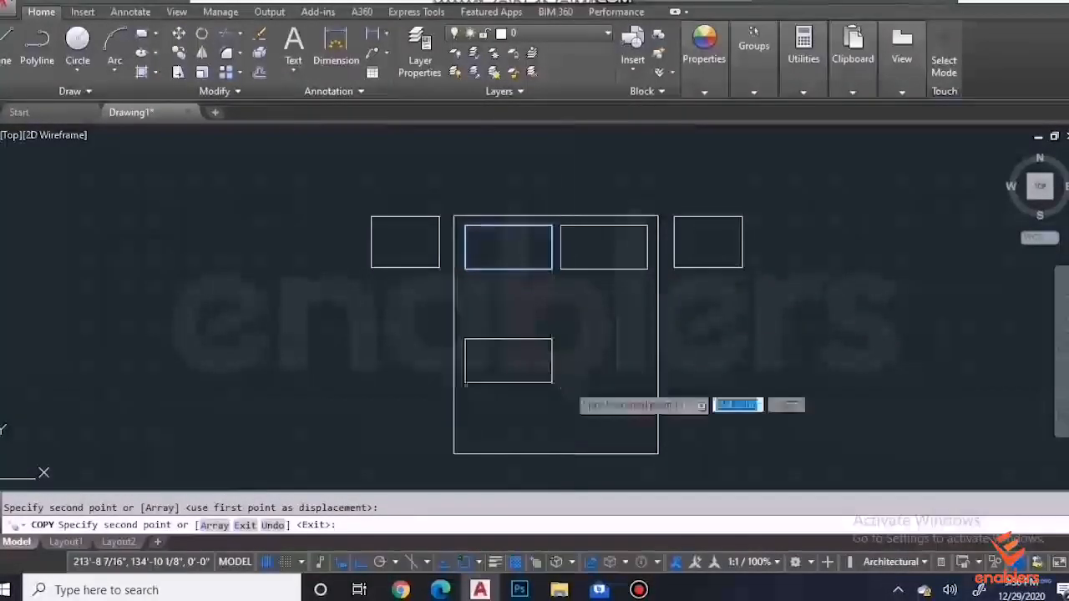
key(Escape)
Step: Draw a horizontal line across the bed from the midpoint of its left edge to its right edge
text(l)
key(Return)
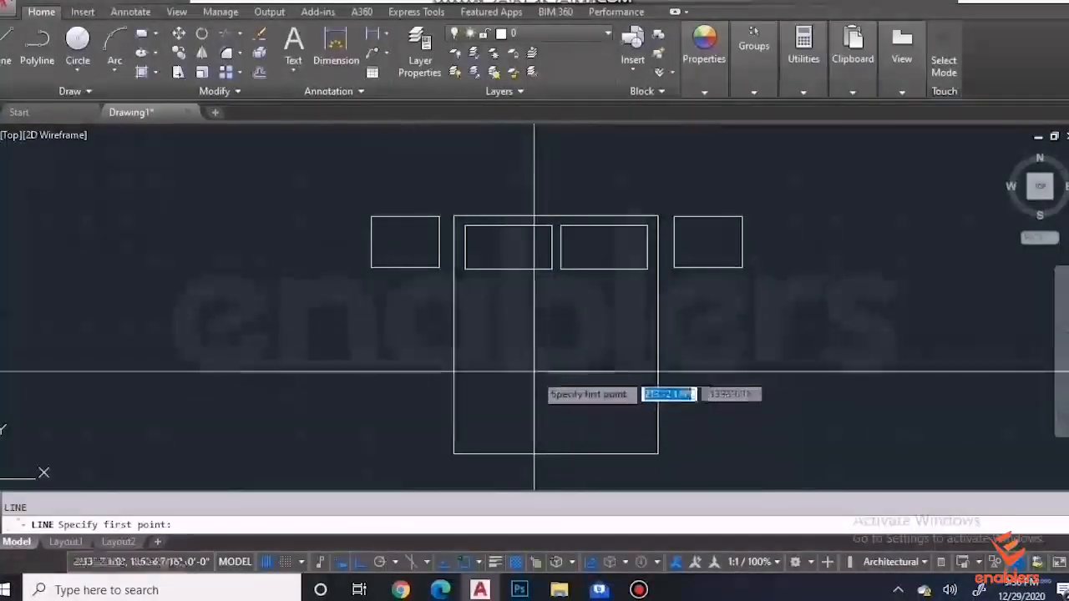
click(454, 336)
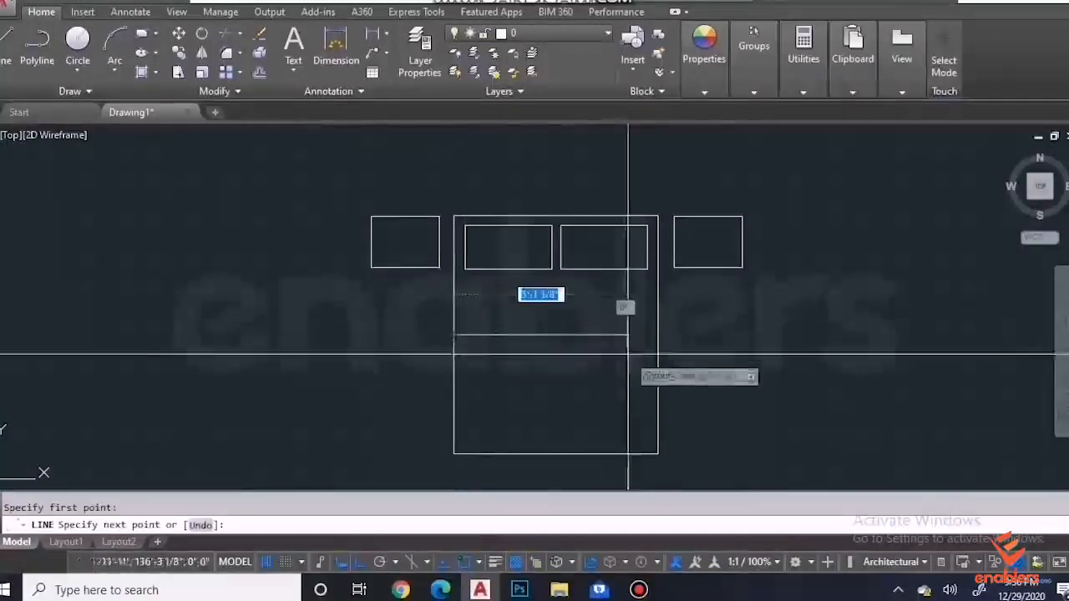
click(659, 385)
key(Return)
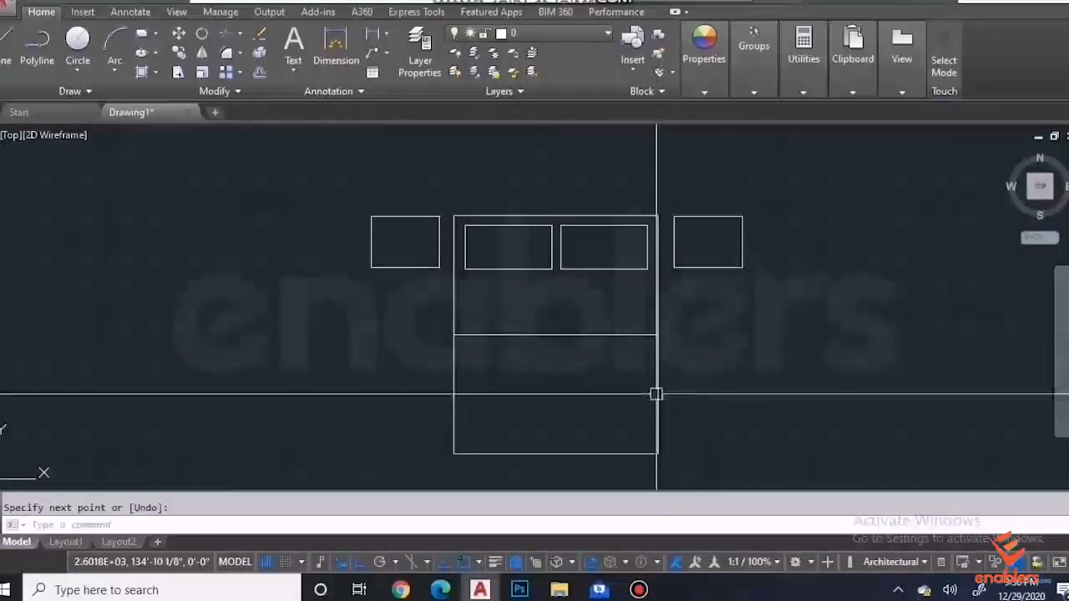
Step: Define a block named bed from the bed, pillows and side tables, with its base point at the left side table's upper-left corner
scroll(822, 411, down, 3)
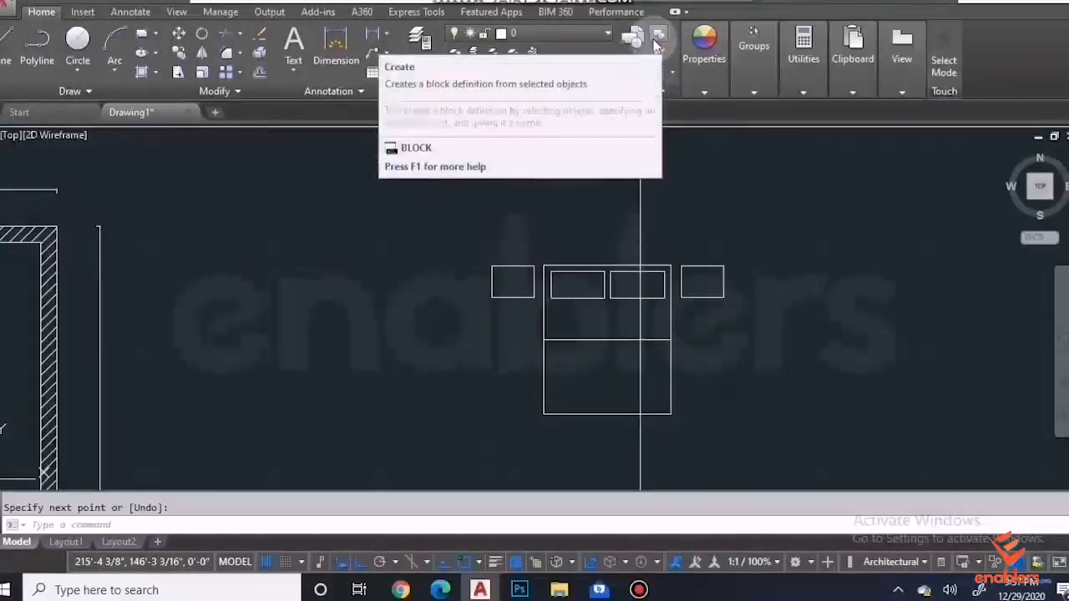
click(760, 221)
click(480, 417)
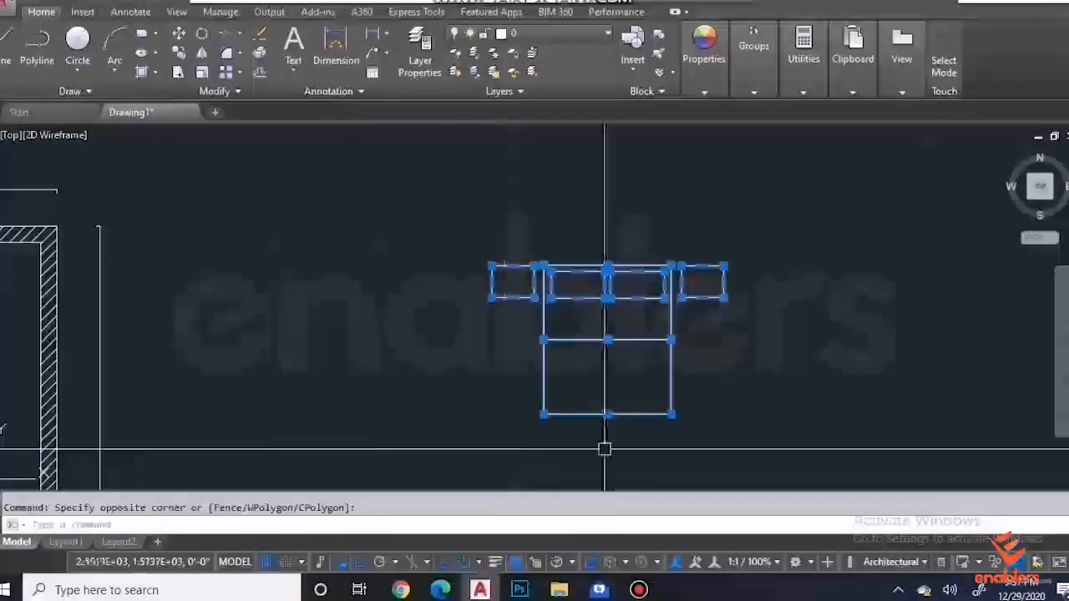
click(656, 38)
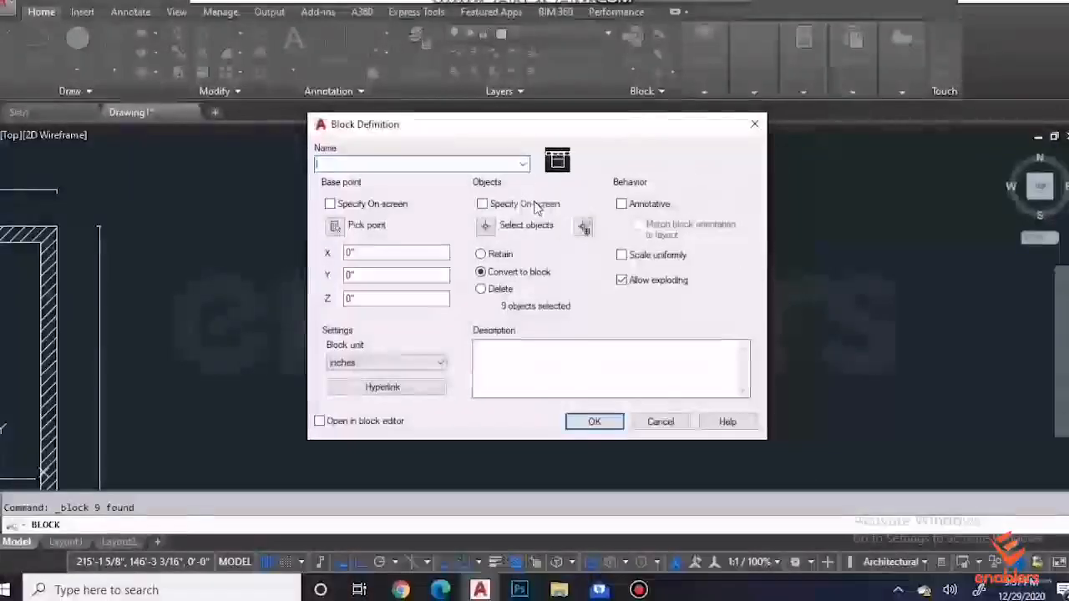
text(bed)
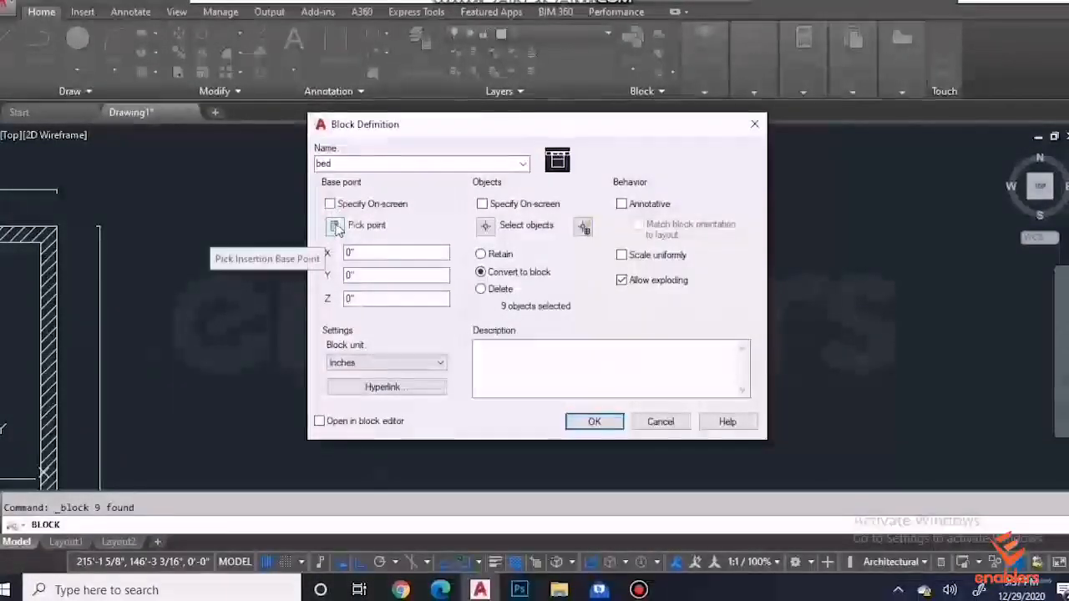
click(334, 226)
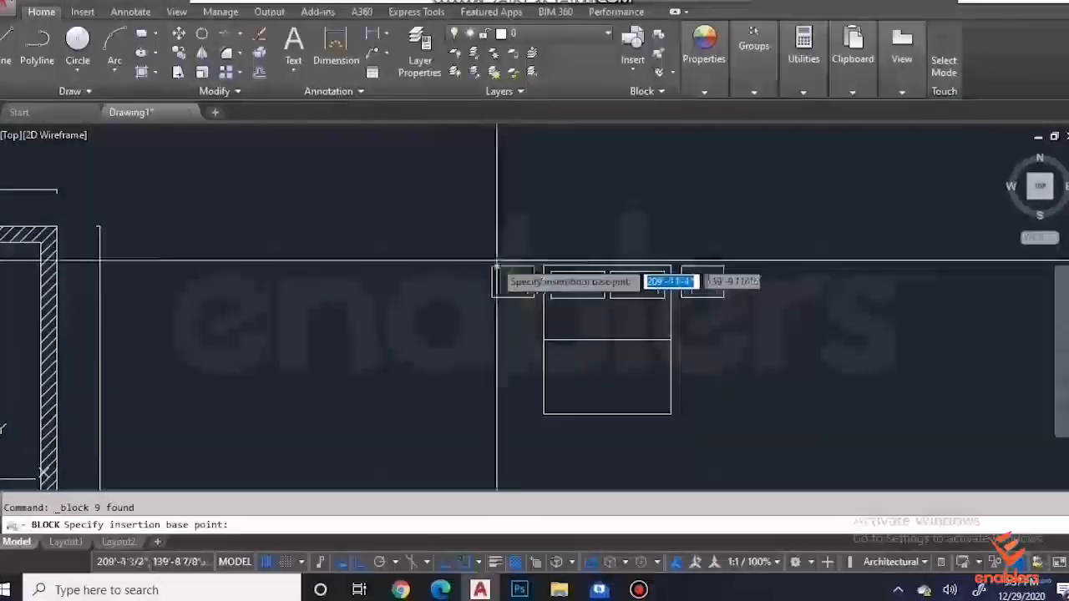
click(485, 266)
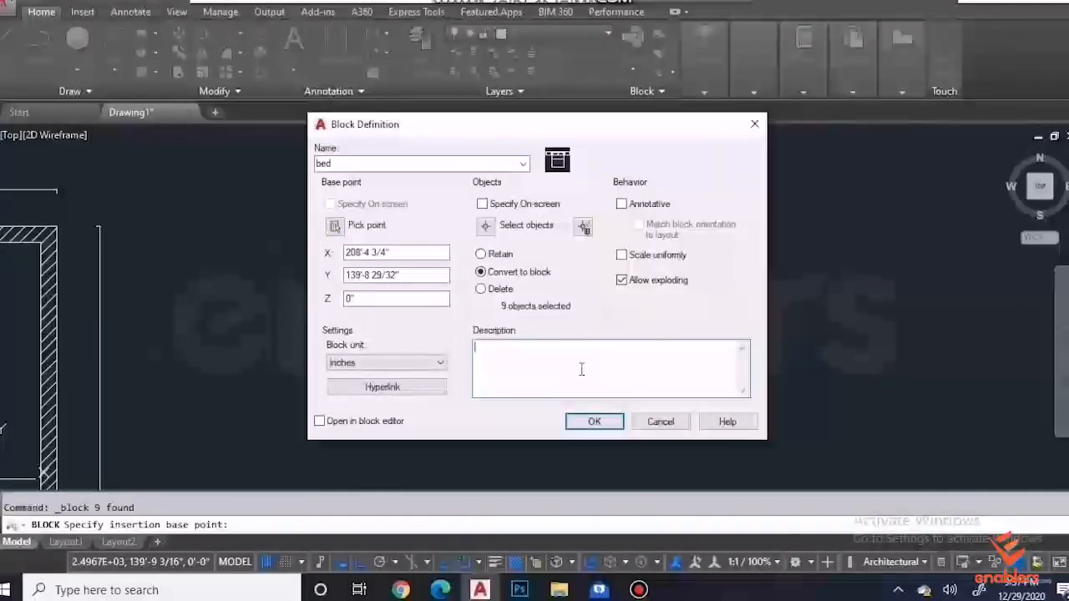
Step: Add the description "size 6',7'" to the bed block and redefine the existing block definition of that name
text(a)
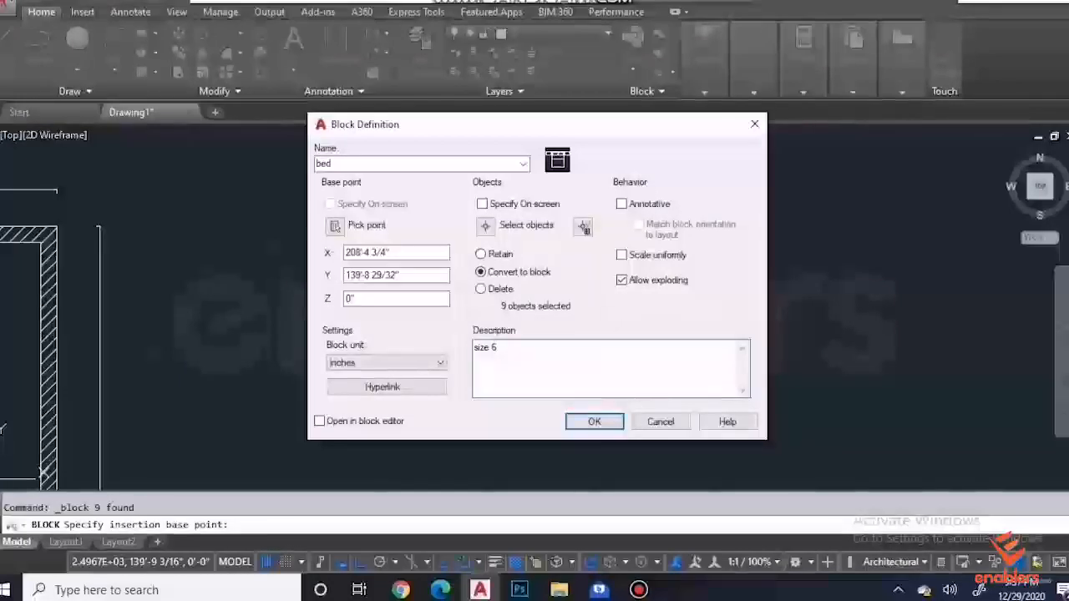
text( 6'.7)
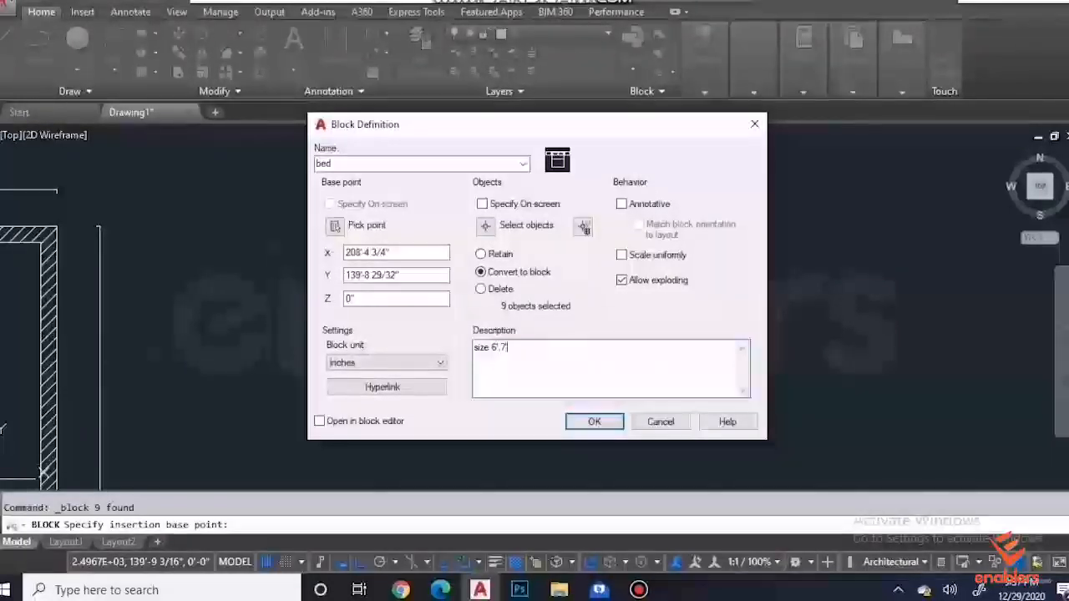
text(')
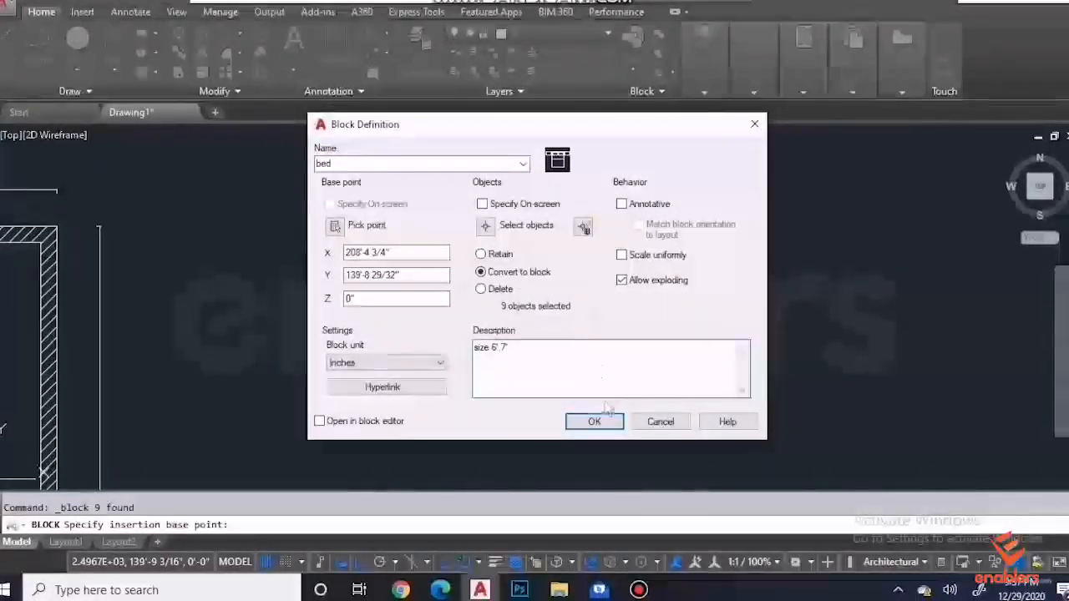
click(600, 421)
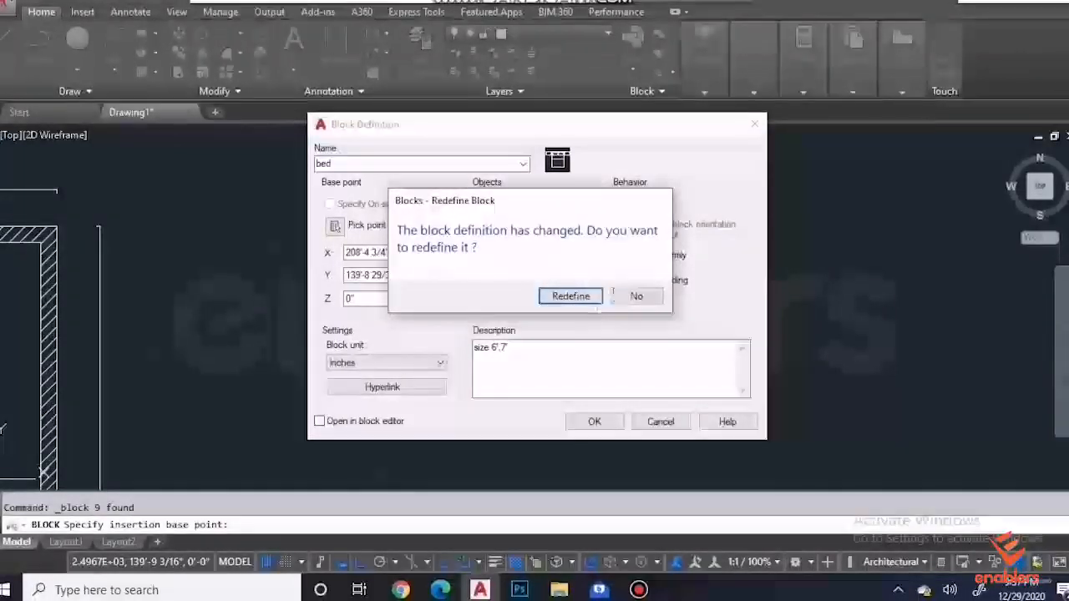
click(571, 296)
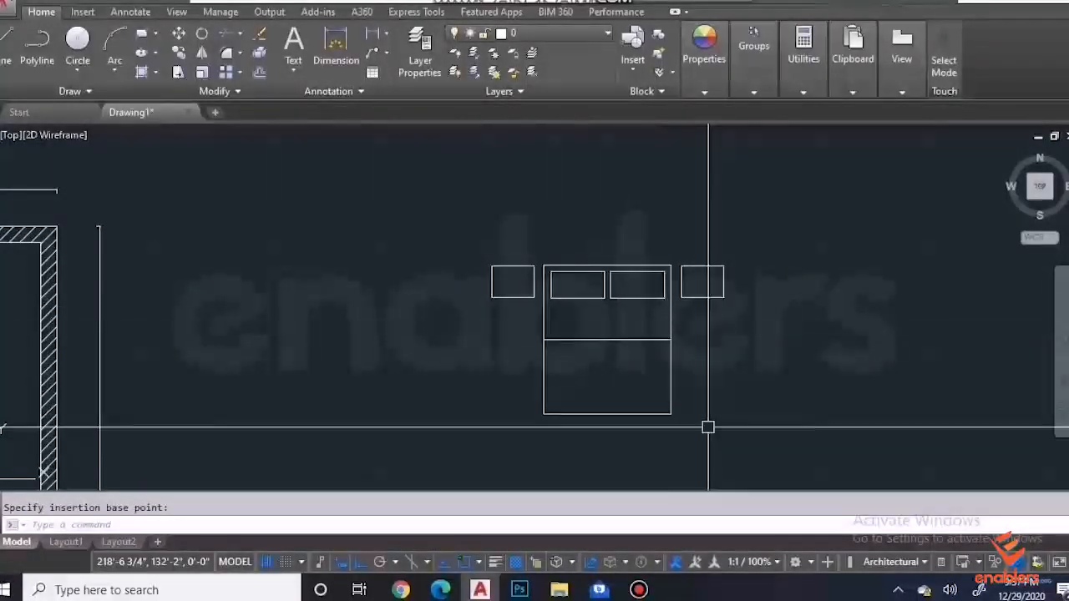
Step: Move the bed block horizontally by its insertion grip, a bit farther right of the floor plan
click(688, 275)
click(656, 306)
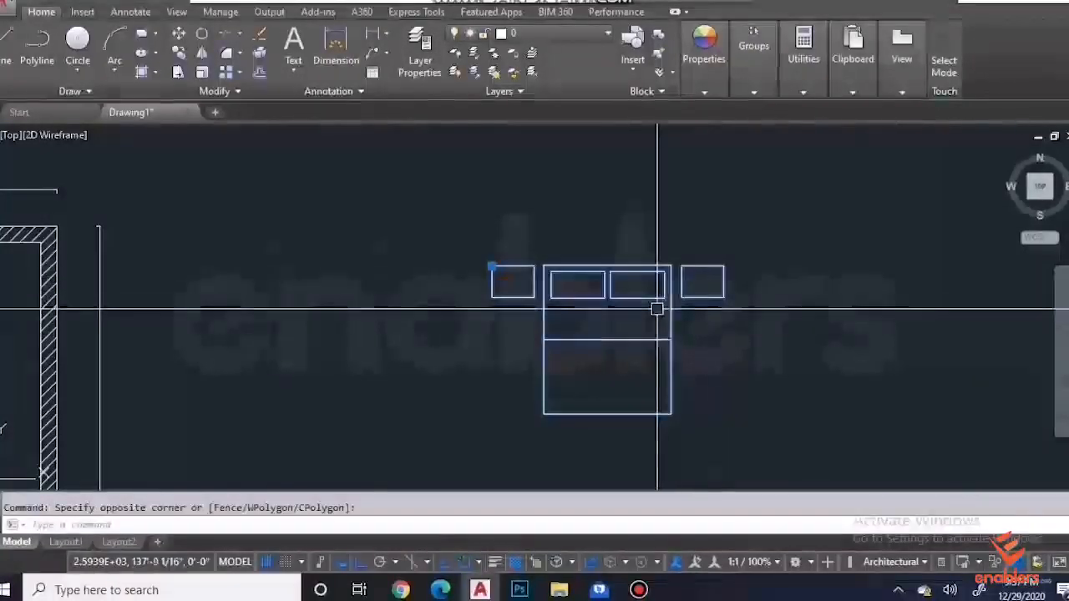
click(491, 267)
key(Escape)
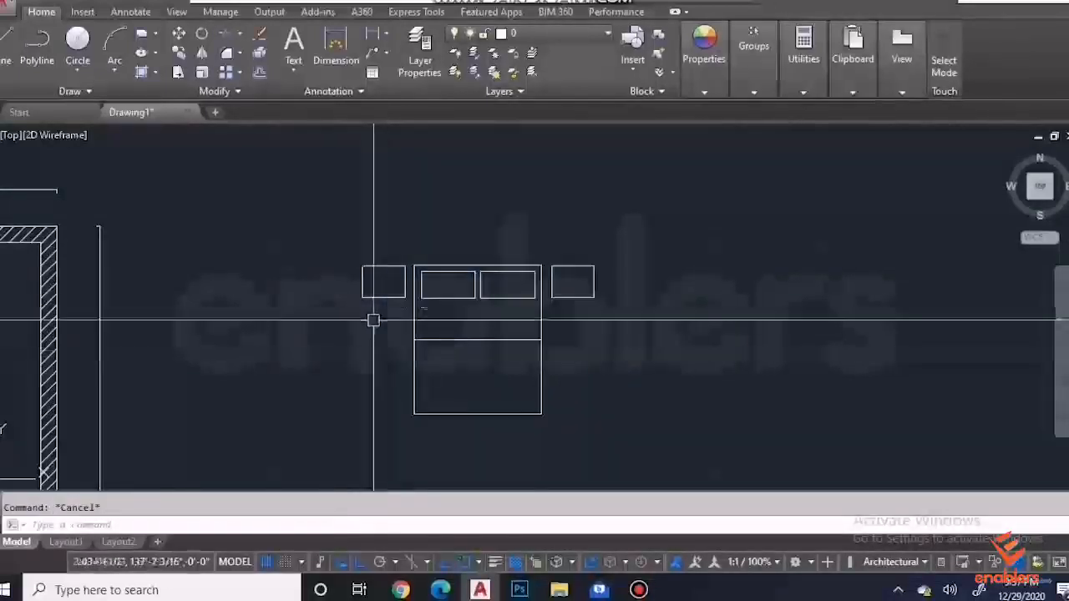
click(368, 270)
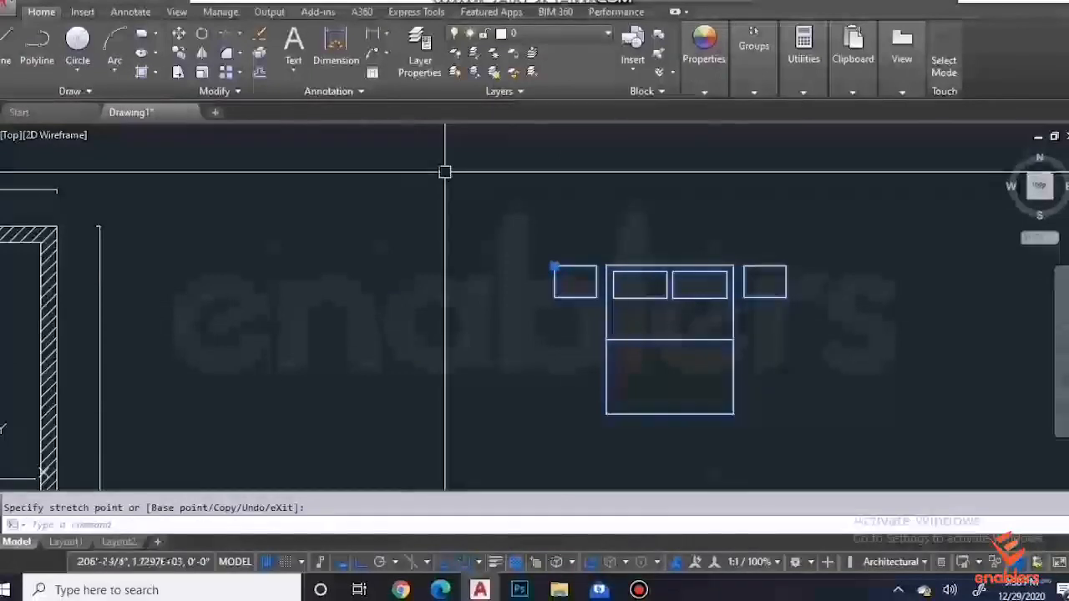
Step: Copy the bed block from its upper-left corner to the left, to the right and below the original
click(188, 54)
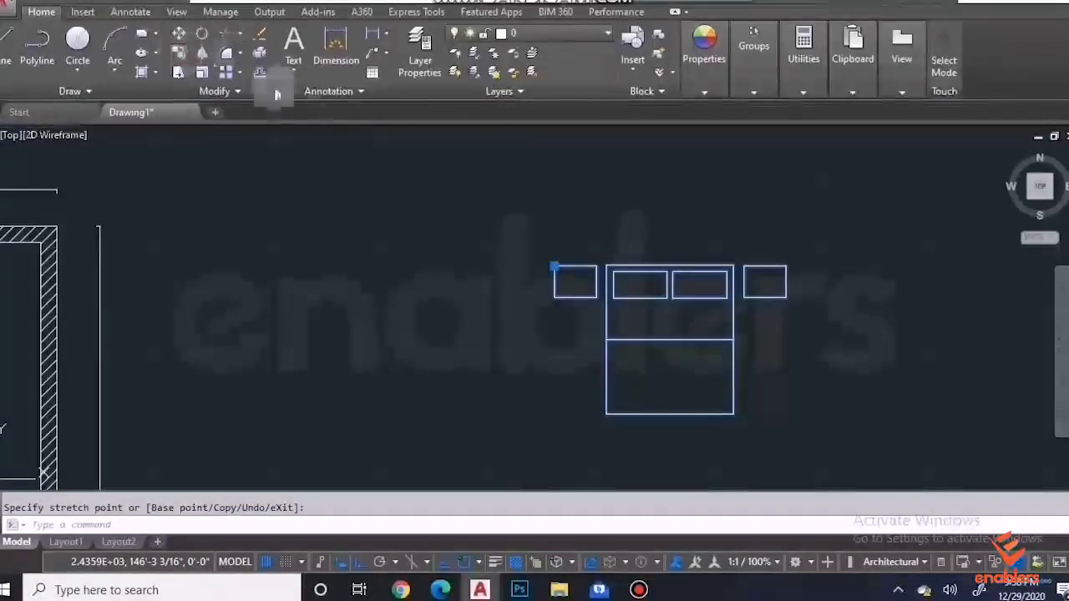
click(554, 266)
click(241, 280)
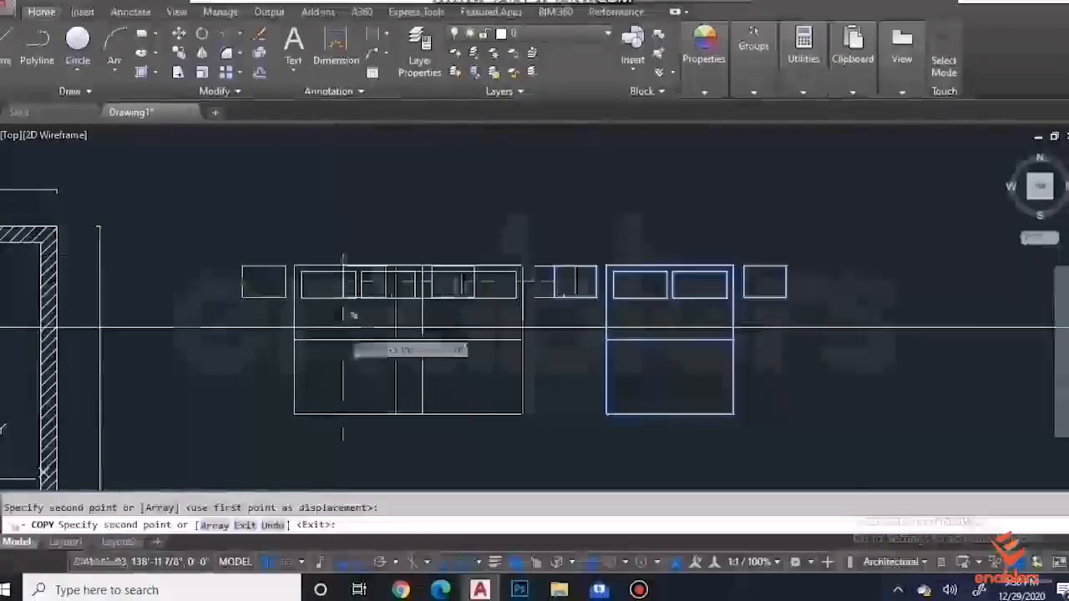
scroll(580, 304, down, 10)
scroll(557, 301, up, 4)
key(Escape)
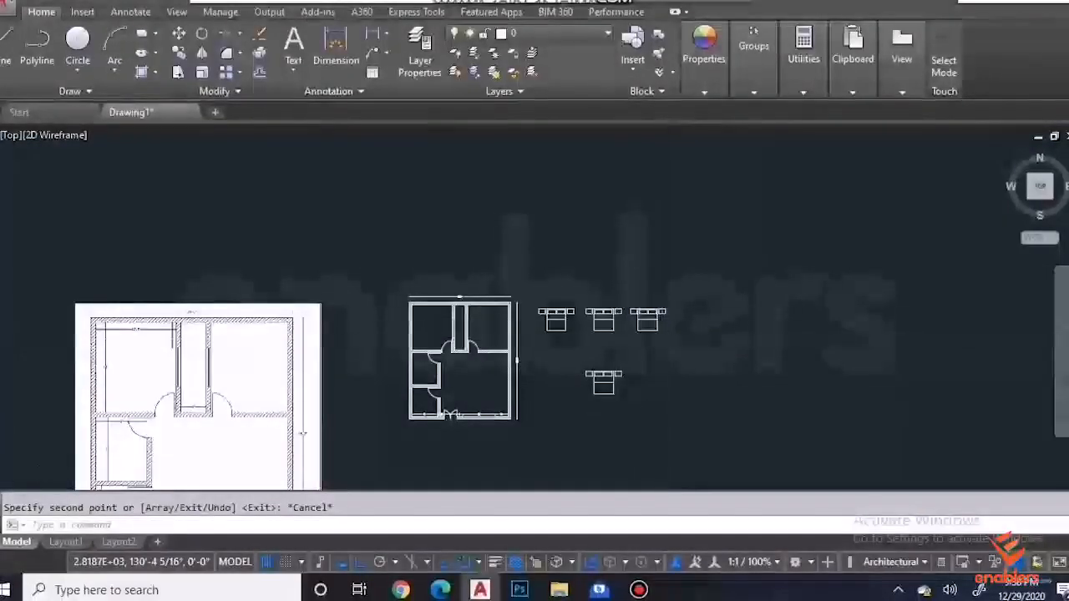
Step: Open the bed block nearest the floor plan in the Block Editor
scroll(668, 334, up, 4)
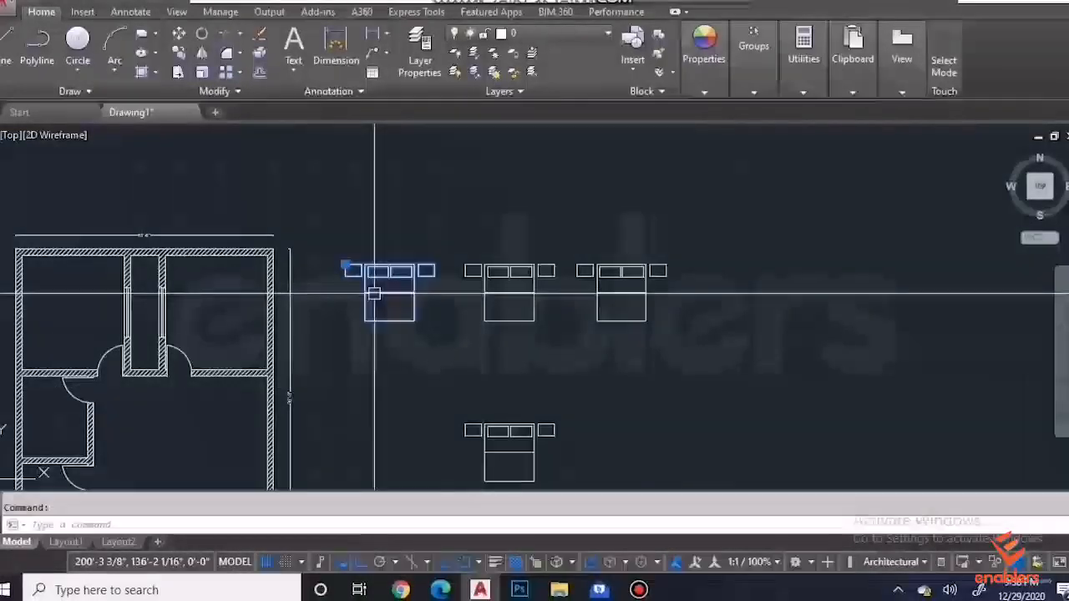
click(374, 294)
right_click(374, 294)
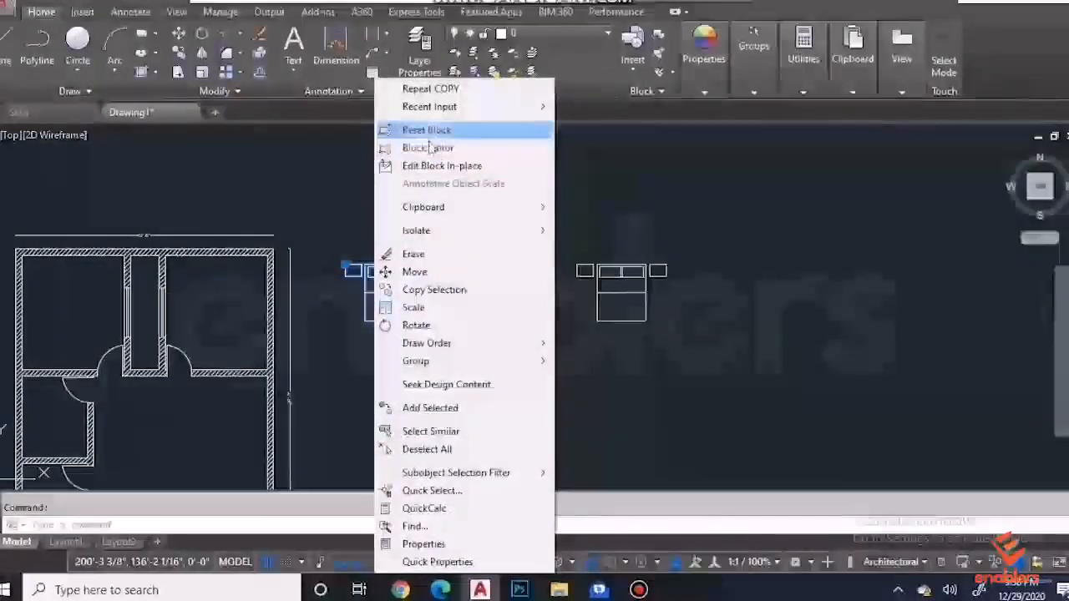
click(427, 147)
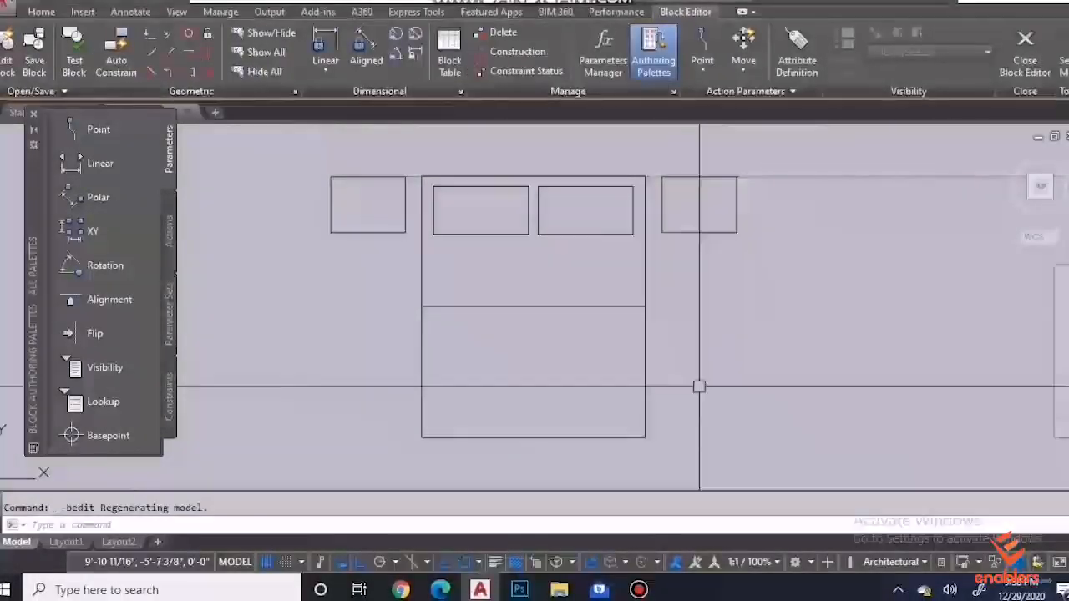
Step: Move the horizontal line across the bed straight up by its midpoint, closer to the pillows
click(576, 306)
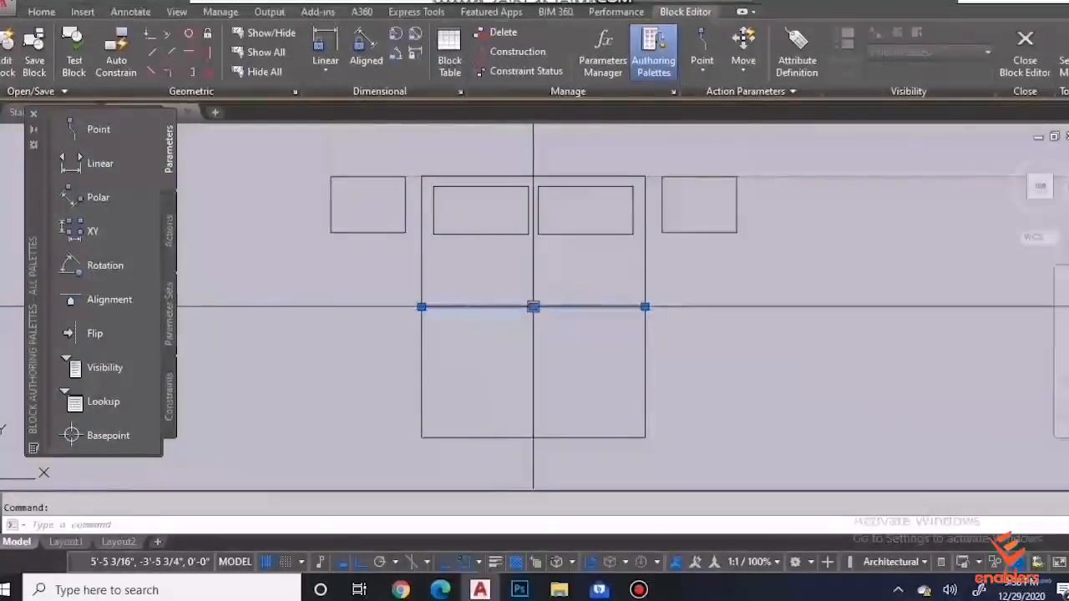
click(533, 307)
click(532, 263)
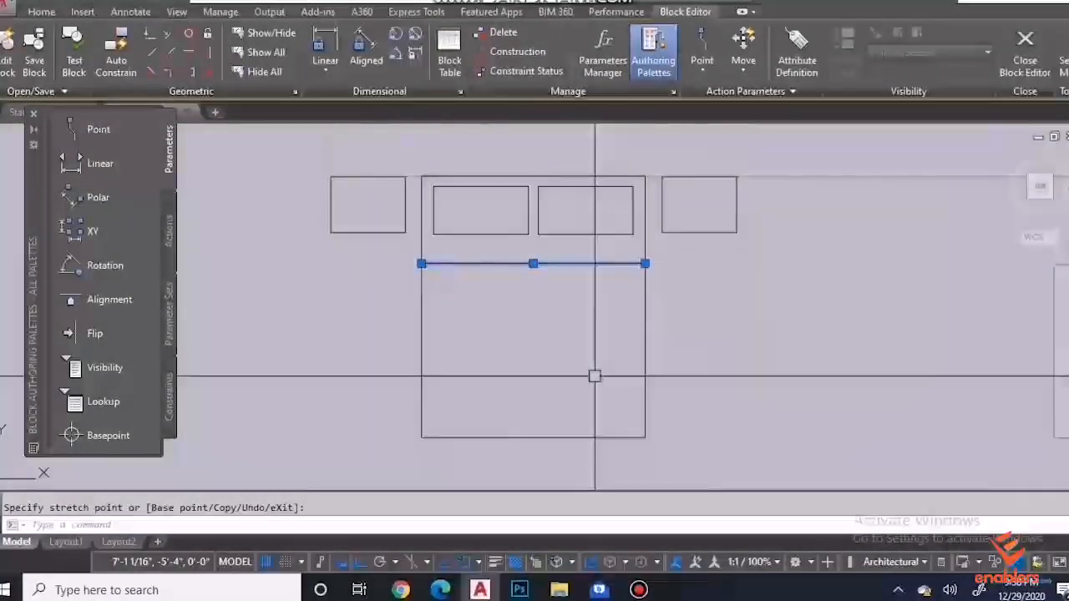
Step: Offset the bed's horizontal line downward three times in succession at a distance of 4" to form parallel blanket stripes
key(Return)
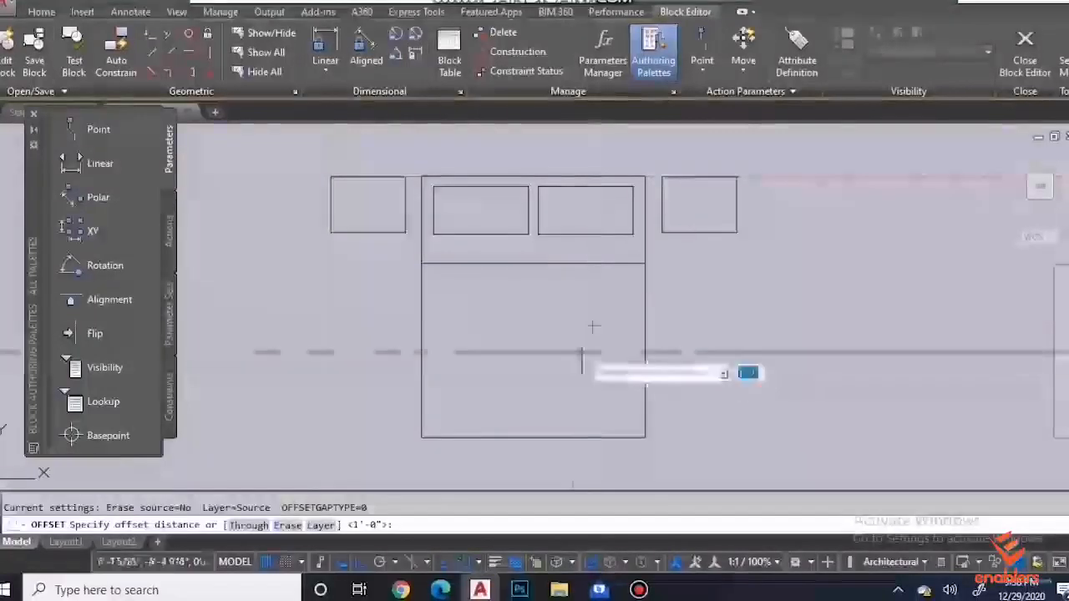
text(4)
key(Return)
click(562, 264)
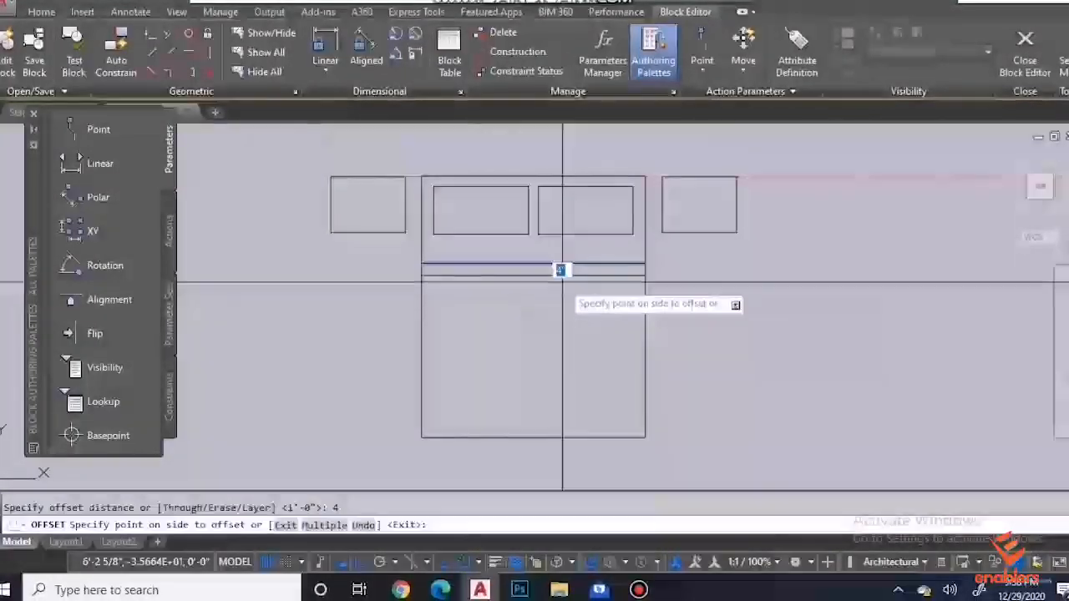
click(573, 298)
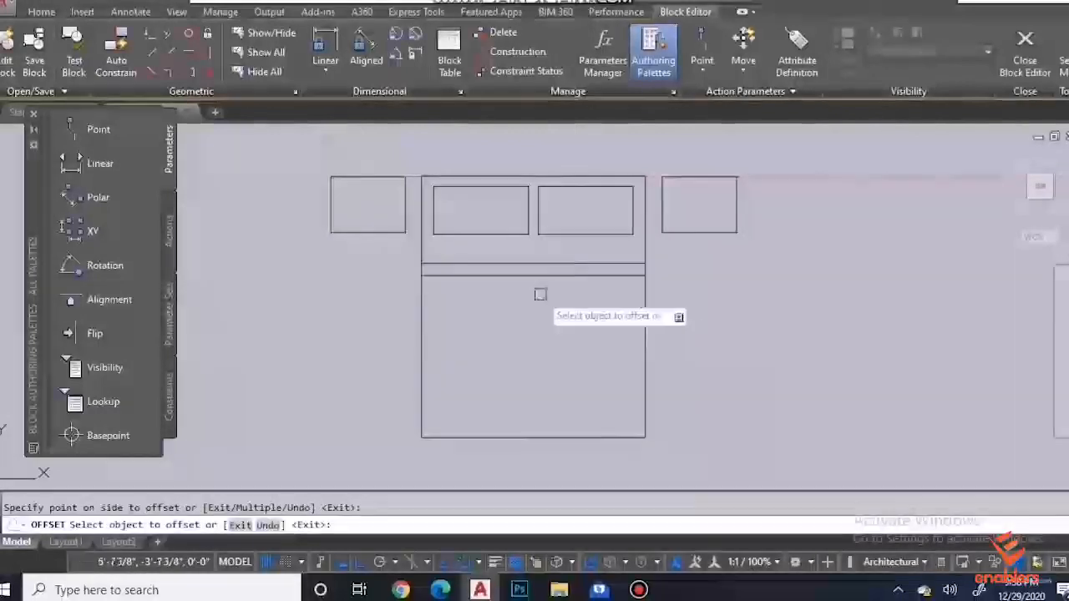
click(531, 275)
click(515, 289)
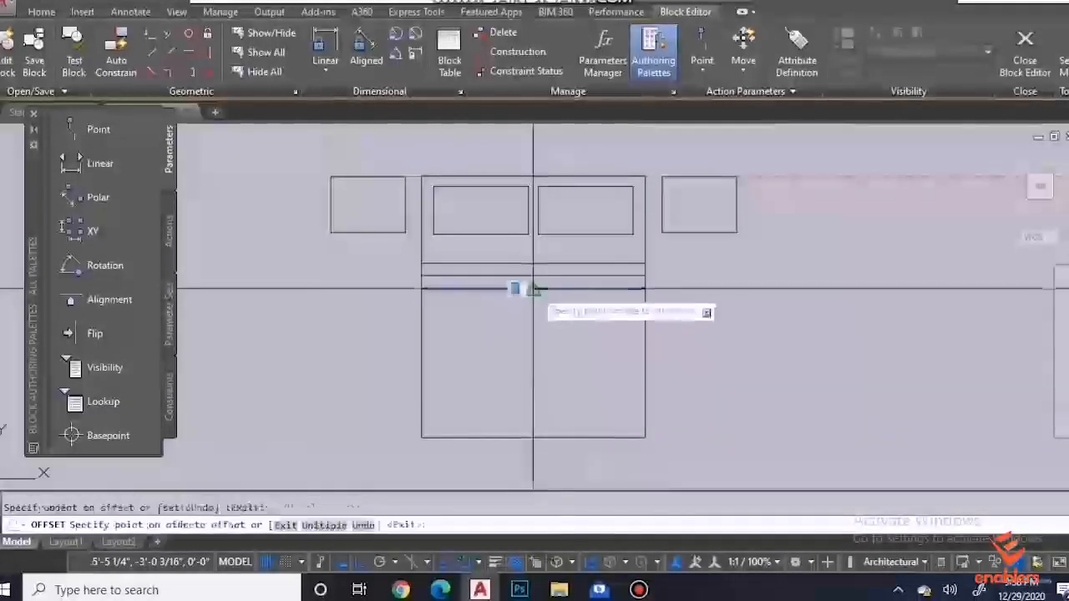
click(618, 459)
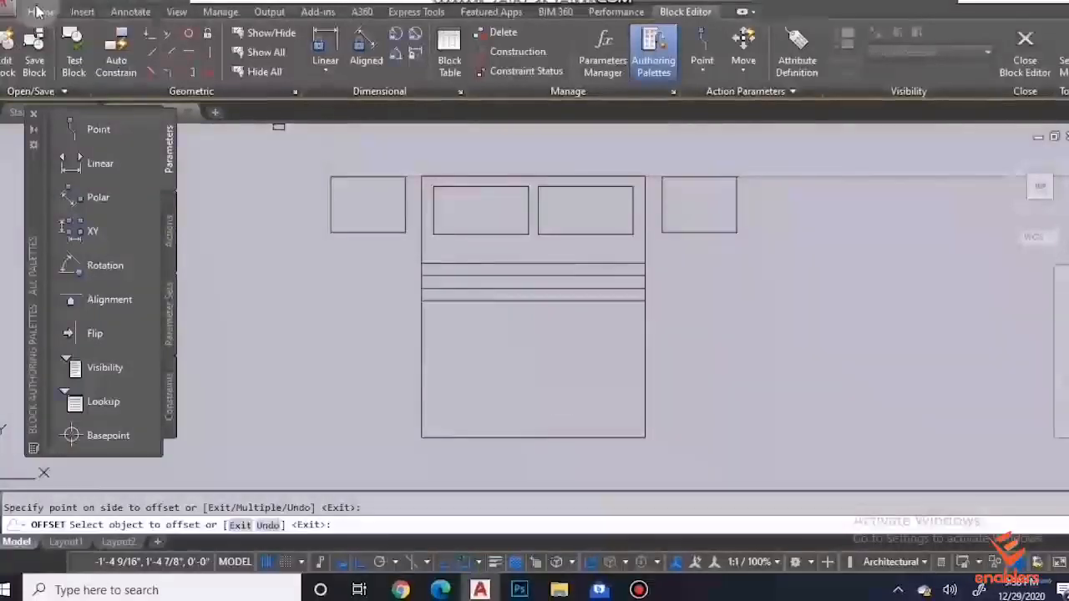
Step: Hatch the bed area below the lowest stripe with the ANSI32 pattern and set the hatch scale to 20
click(40, 12)
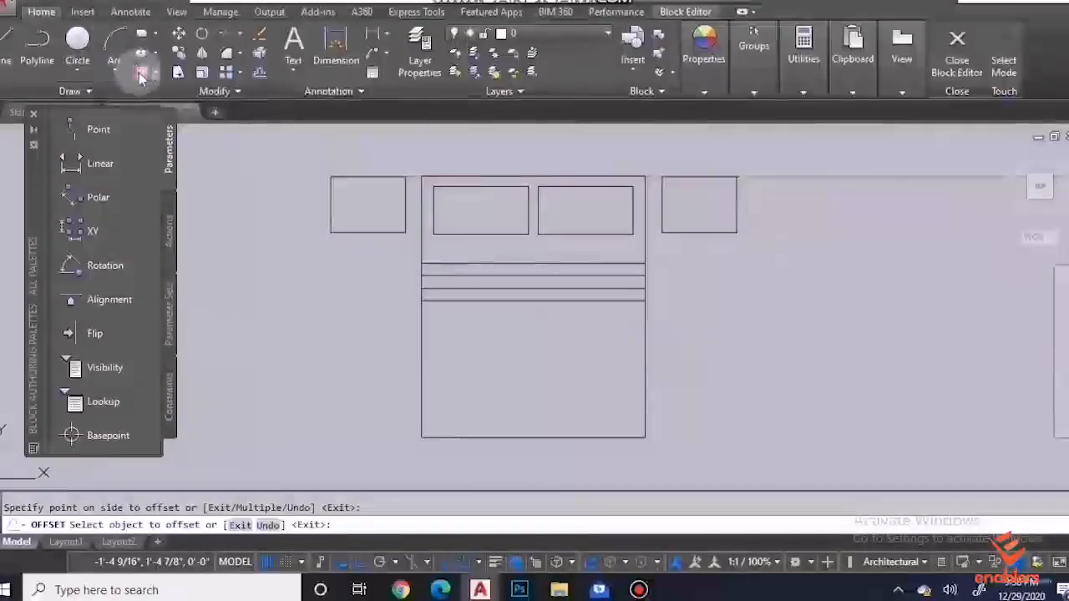
click(142, 52)
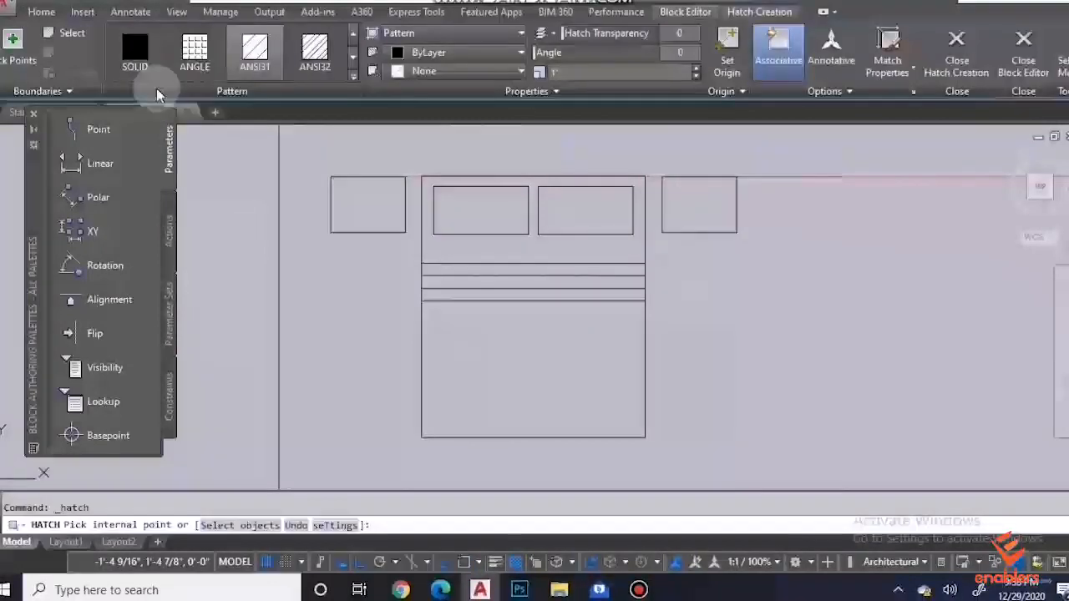
click(314, 58)
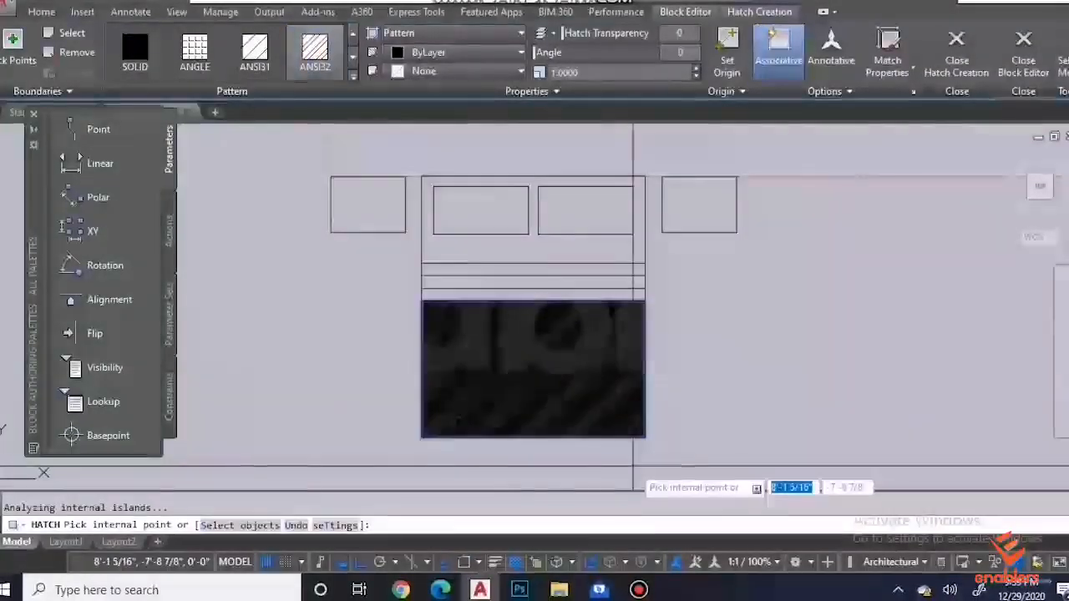
click(647, 73)
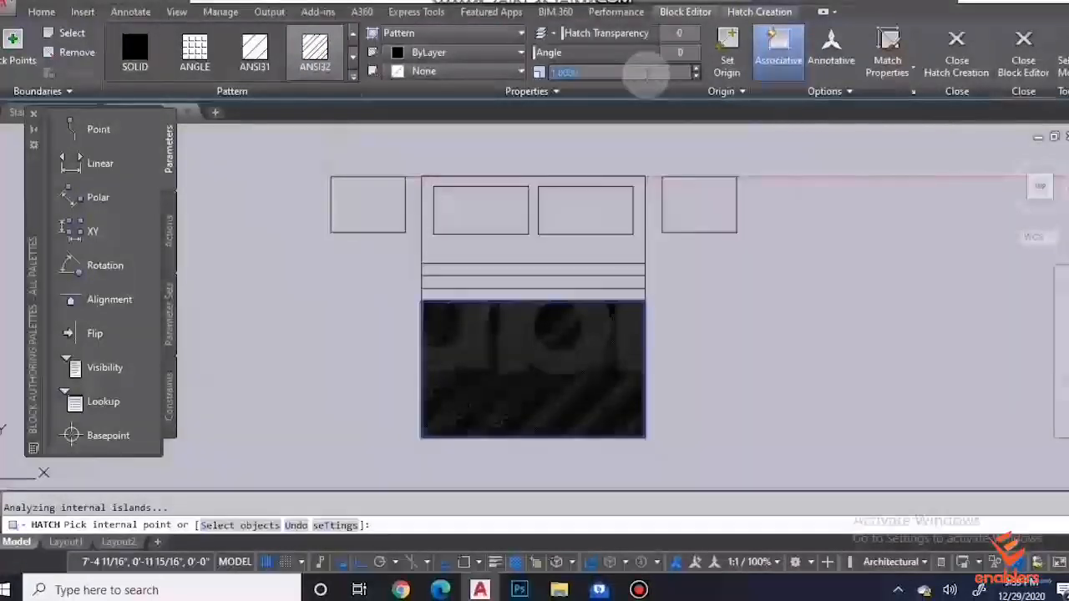
text(20)
key(Return)
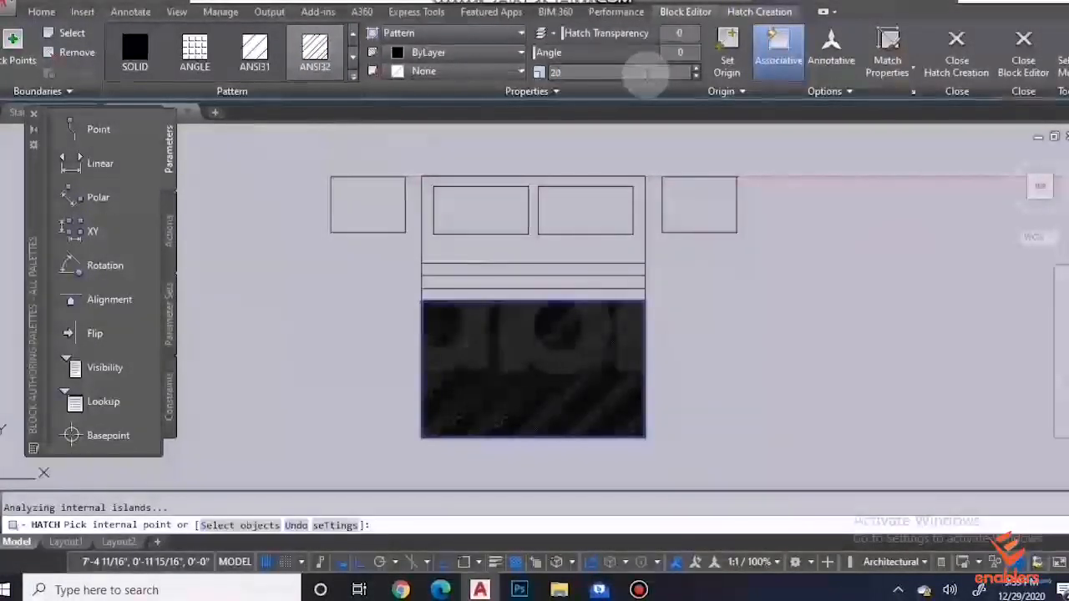
click(605, 355)
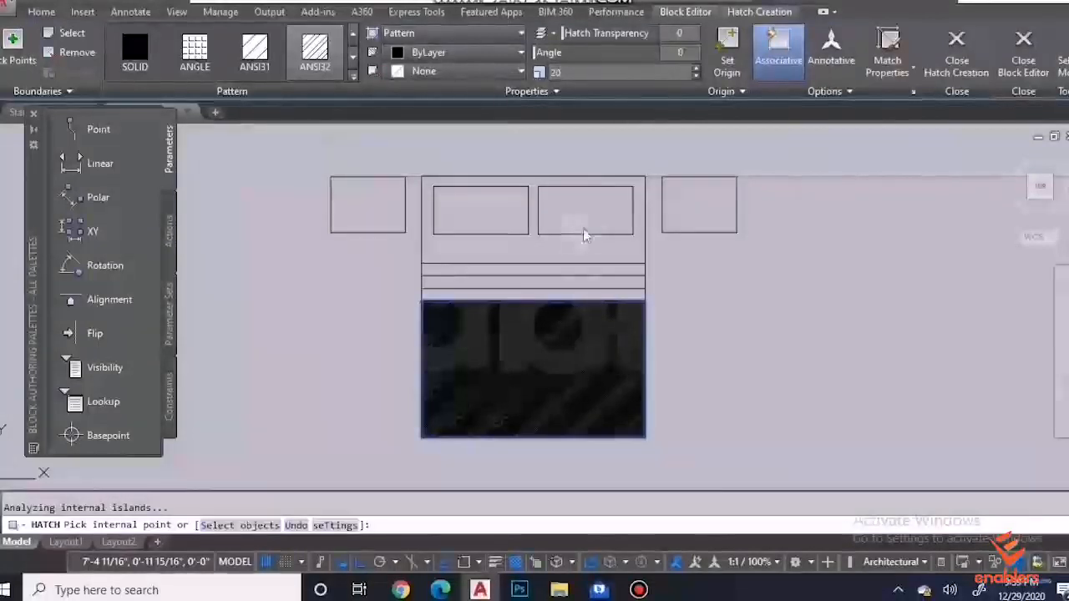
Step: Change the pattern of the hatch on the bed's lower area to ANSI31
scroll(571, 393, up, 6)
scroll(571, 394, down, 4)
click(588, 378)
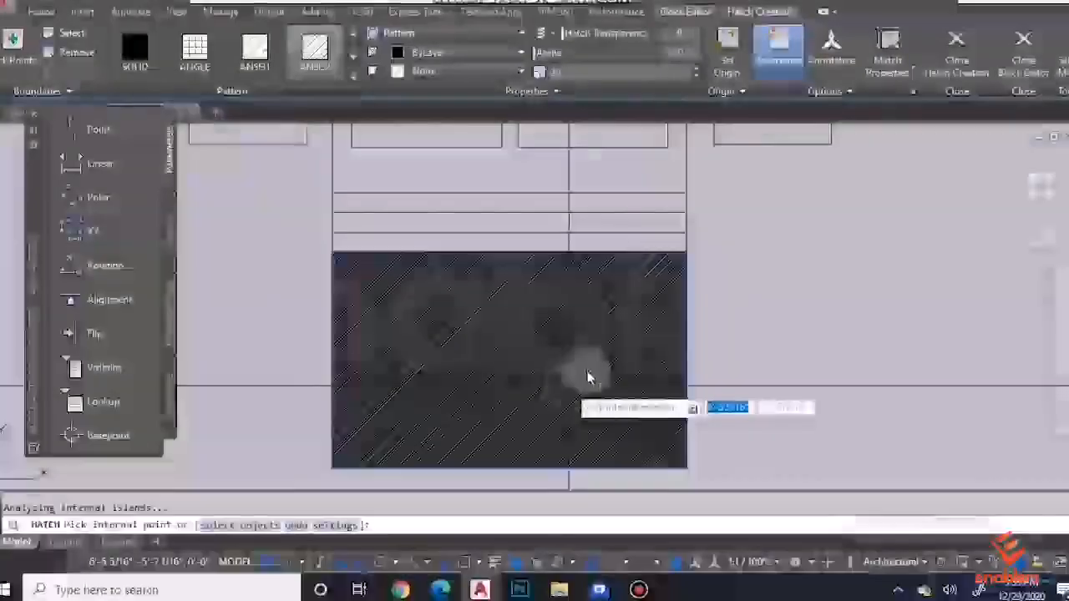
click(274, 70)
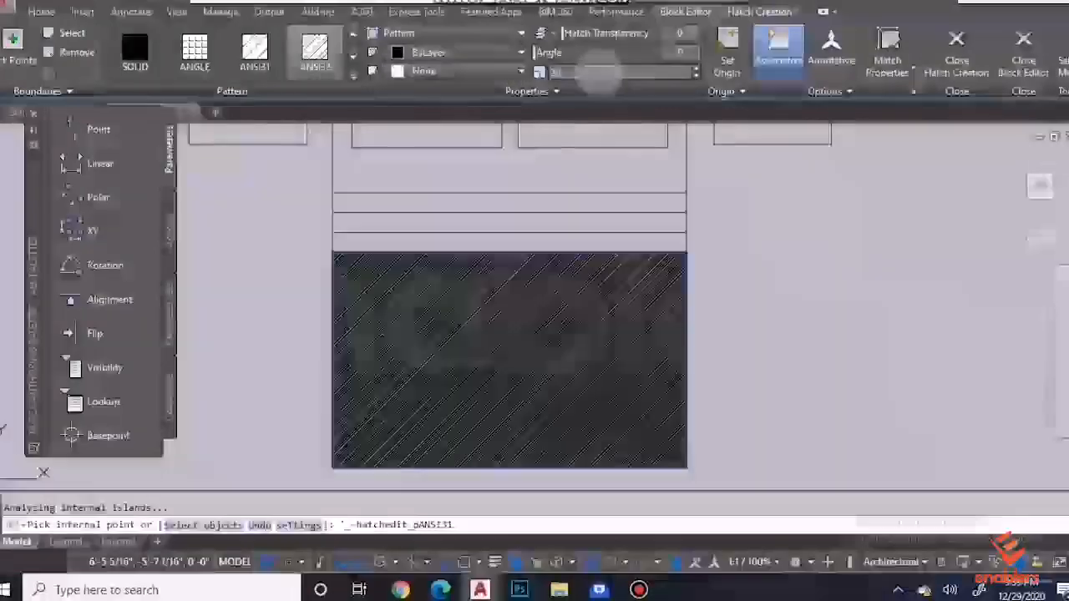
Step: Set the scale of the bed's blanket hatch to 50 and finish the hatch
key(BackSpace)
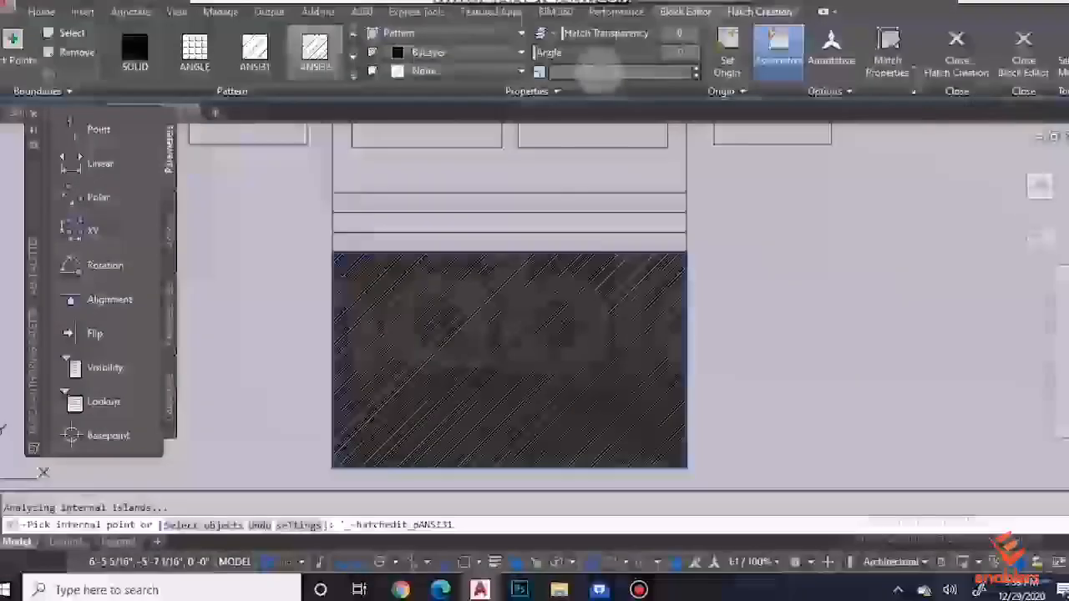
text(80)
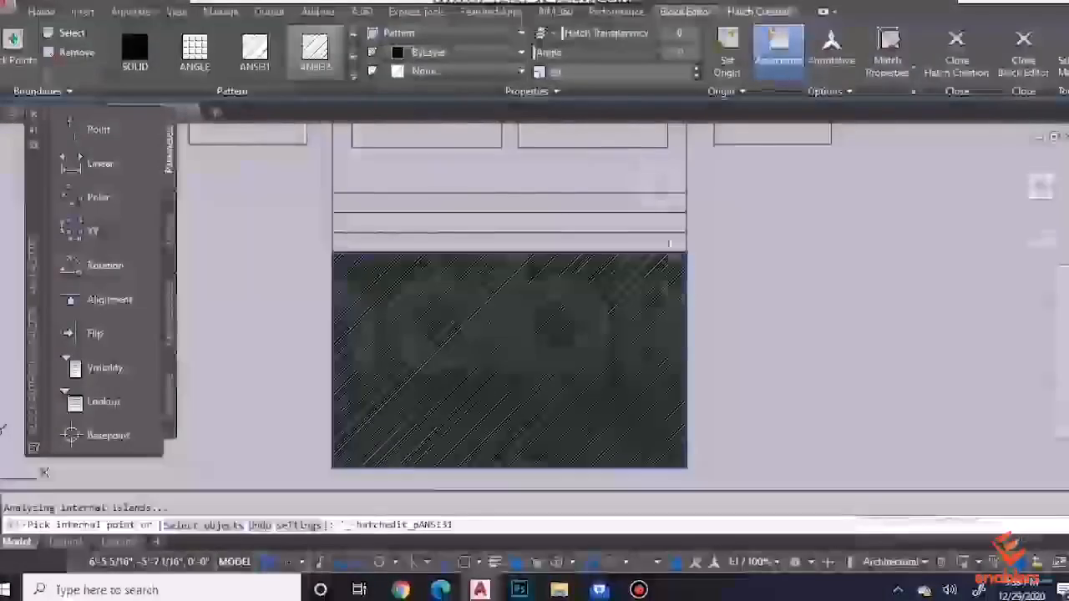
key(Return)
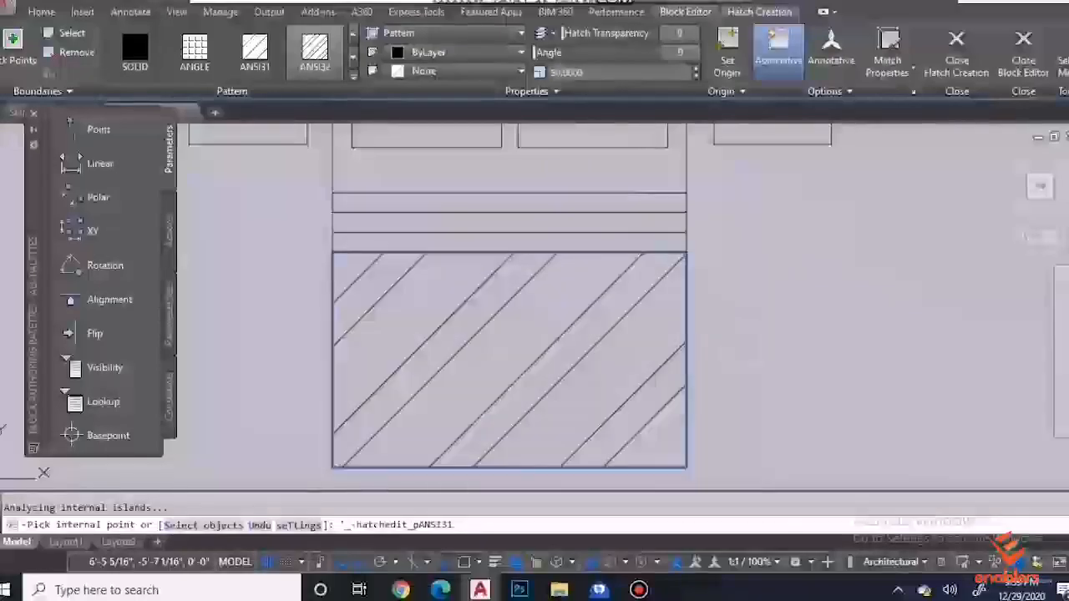
scroll(515, 401, down, 4)
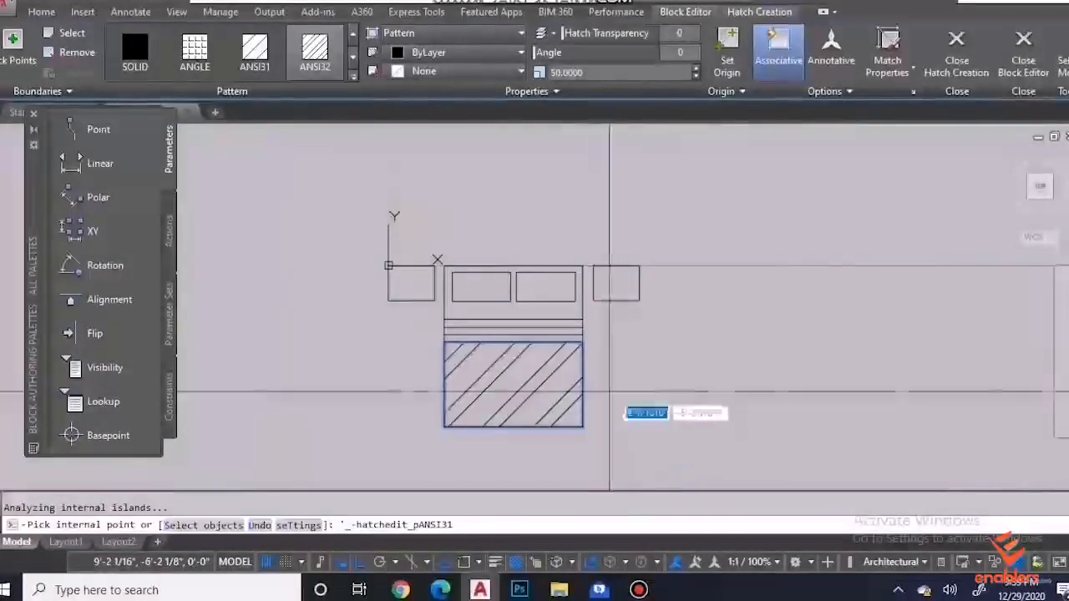
key(Return)
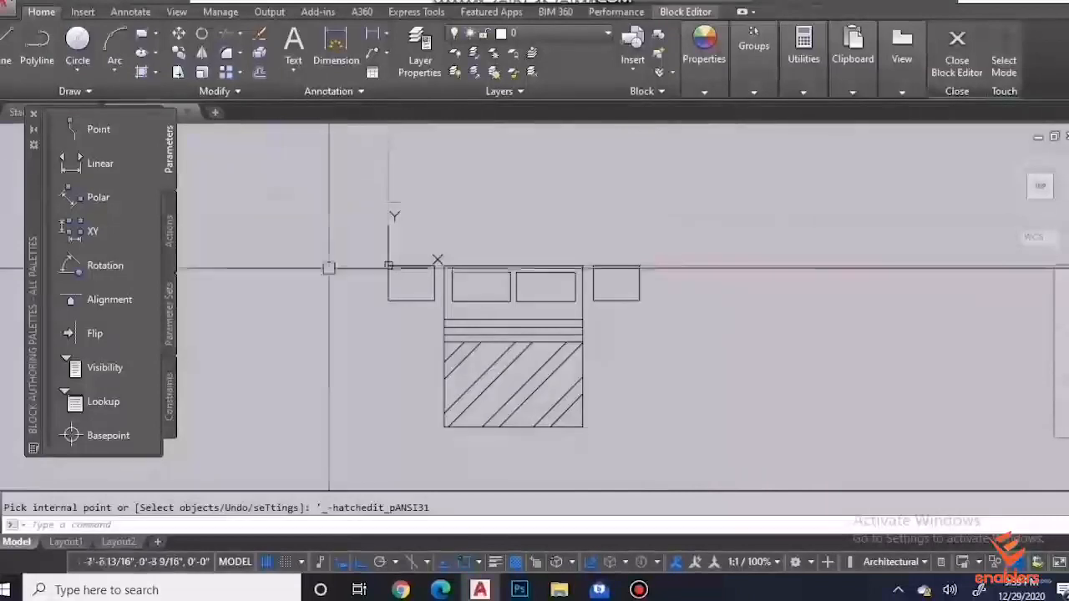
Step: Close the Block Editor, saving the changes to the bed block
click(952, 67)
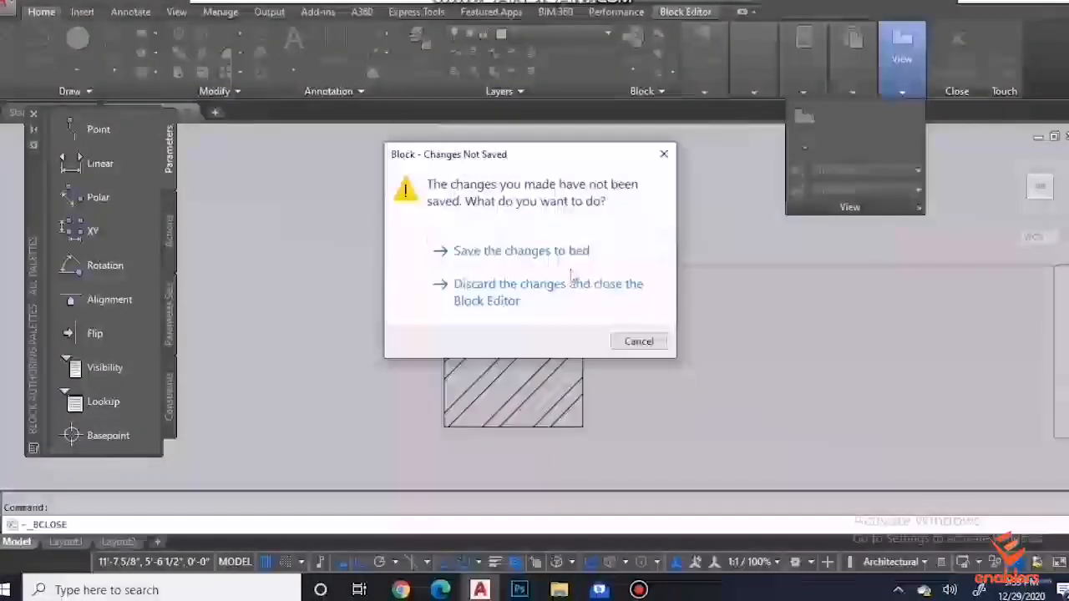
click(534, 251)
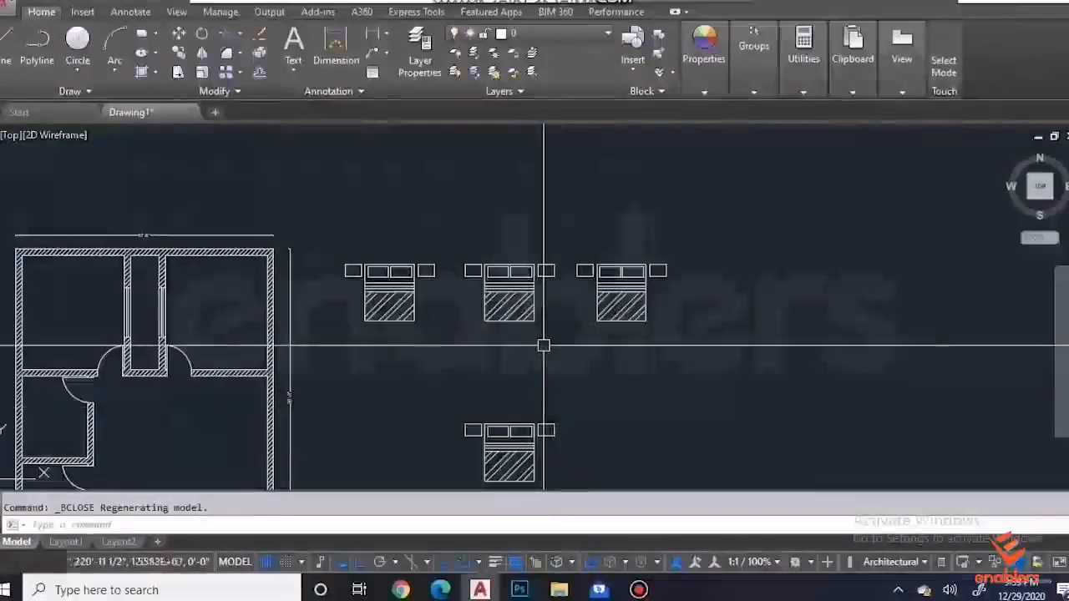
scroll(544, 345, down, 2)
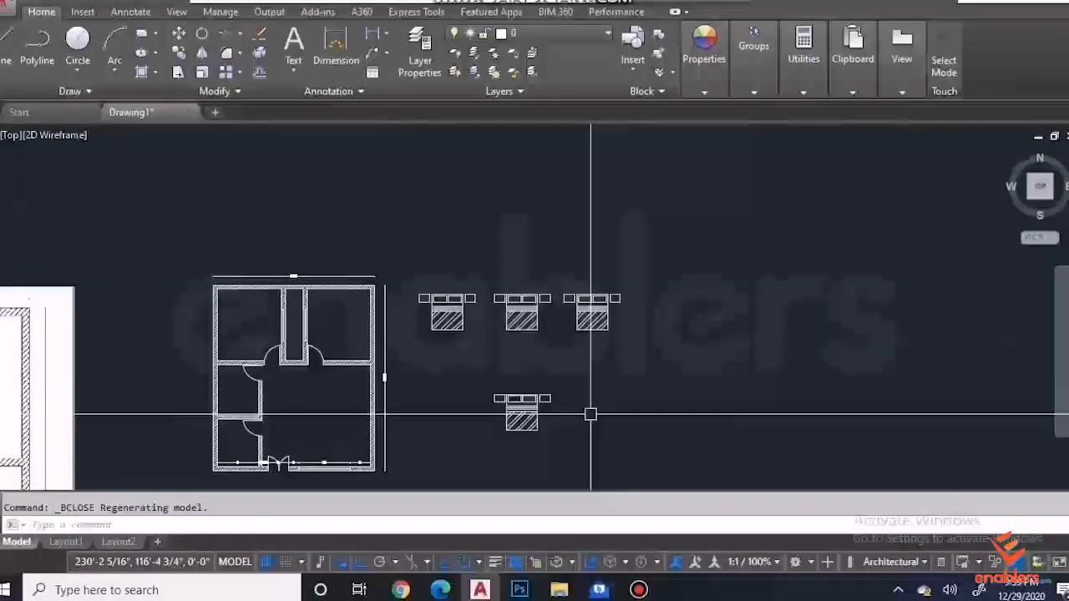
scroll(481, 413, up, 4)
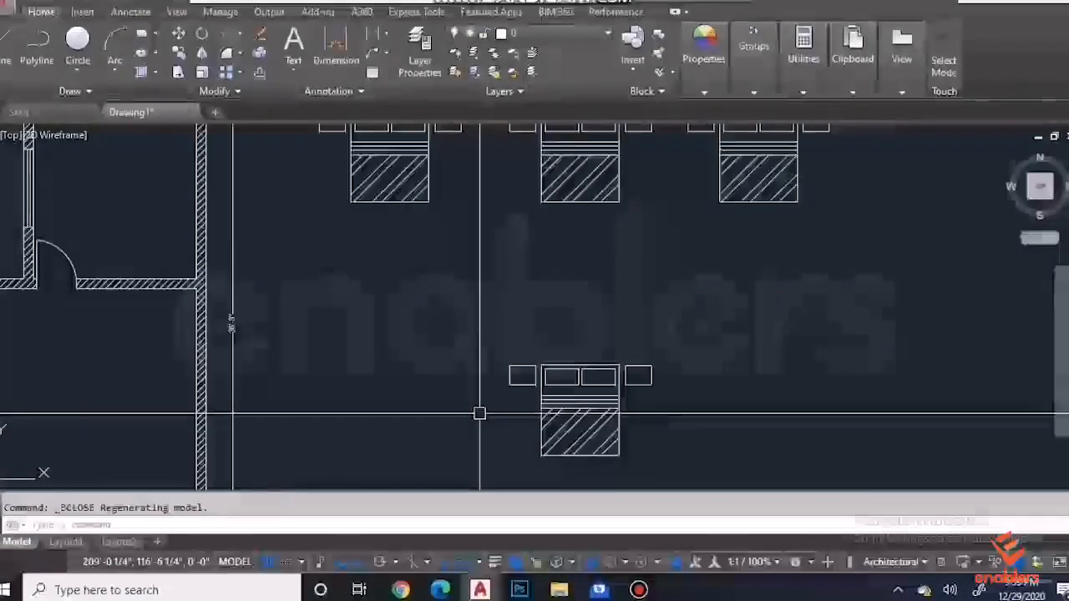
scroll(479, 414, down, 5)
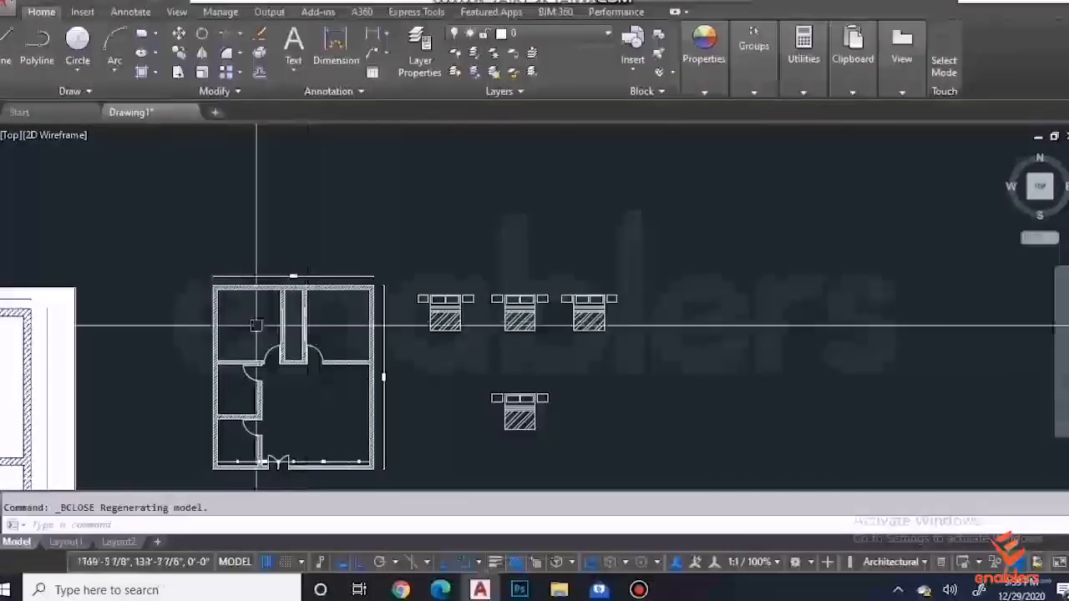
Step: Move the bed block nearest the floor plan into the plan's upper-left bedroom by its corner grip
scroll(222, 317, up, 4)
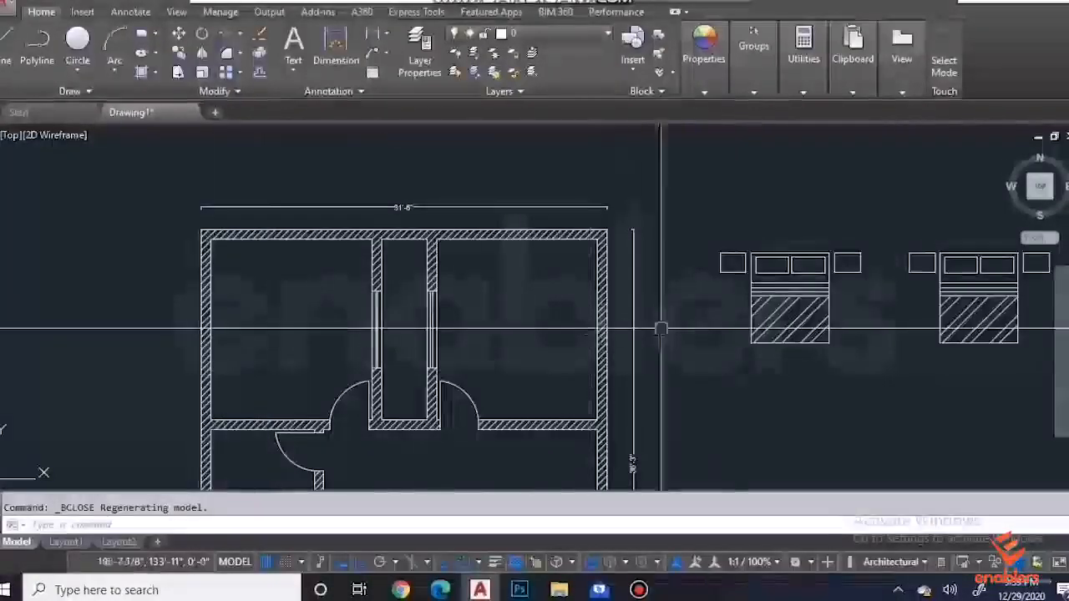
click(744, 303)
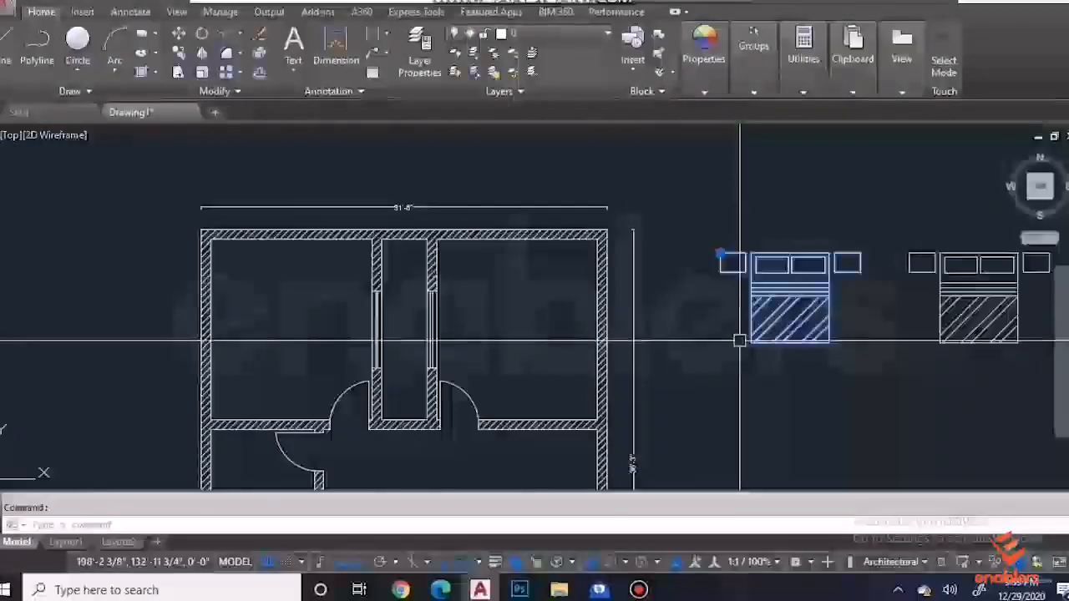
click(720, 252)
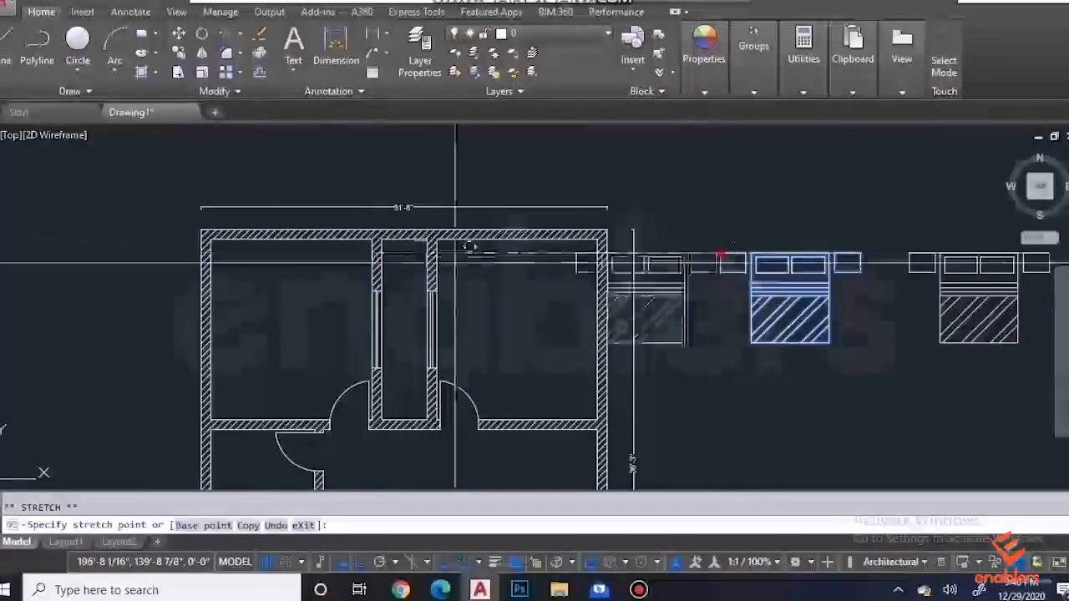
click(224, 247)
scroll(205, 239, up, 3)
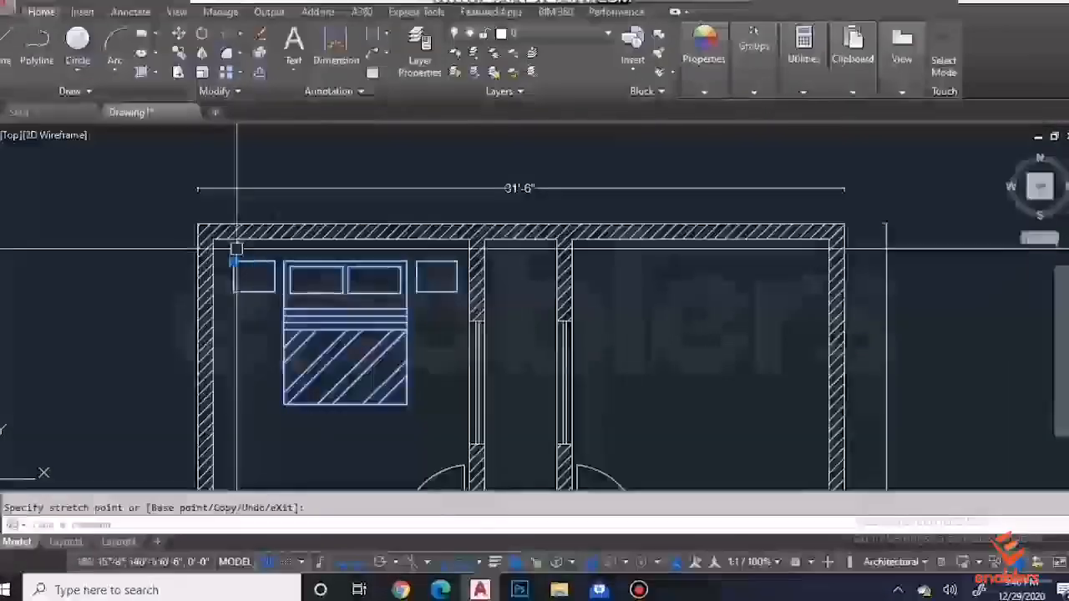
Step: Shift the bed block in the upper-left bedroom straight up, closer to the upper wall
scroll(230, 257, up, 5)
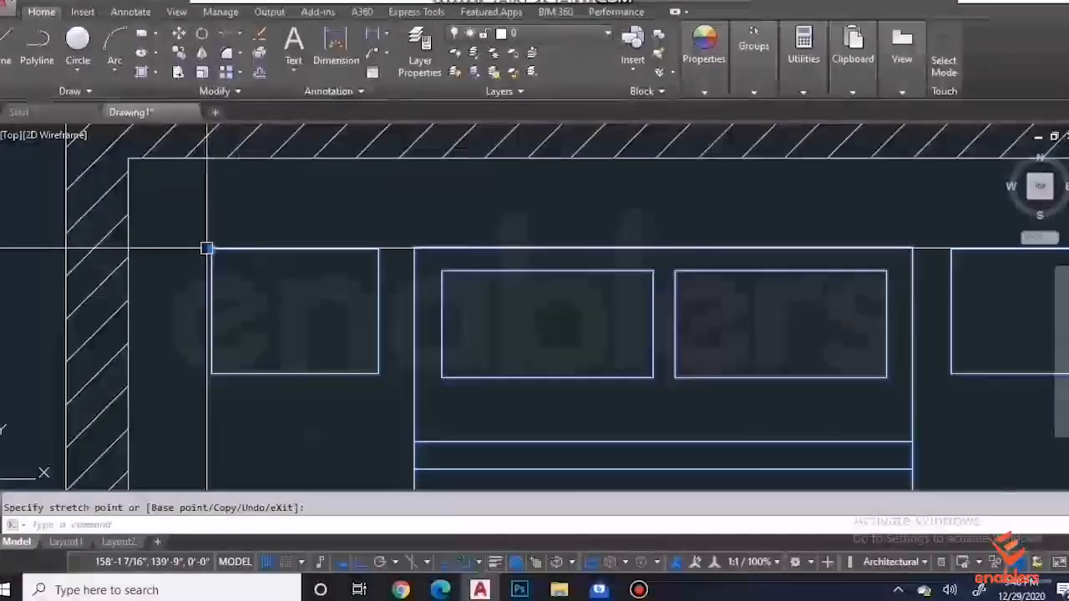
scroll(212, 249, down, 6)
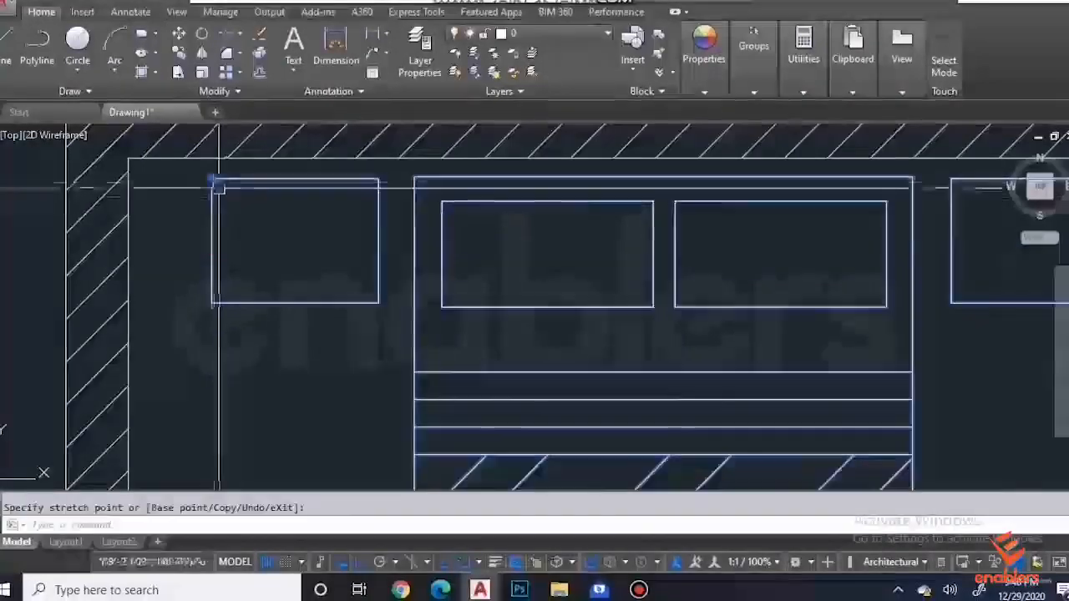
scroll(574, 320, down, 4)
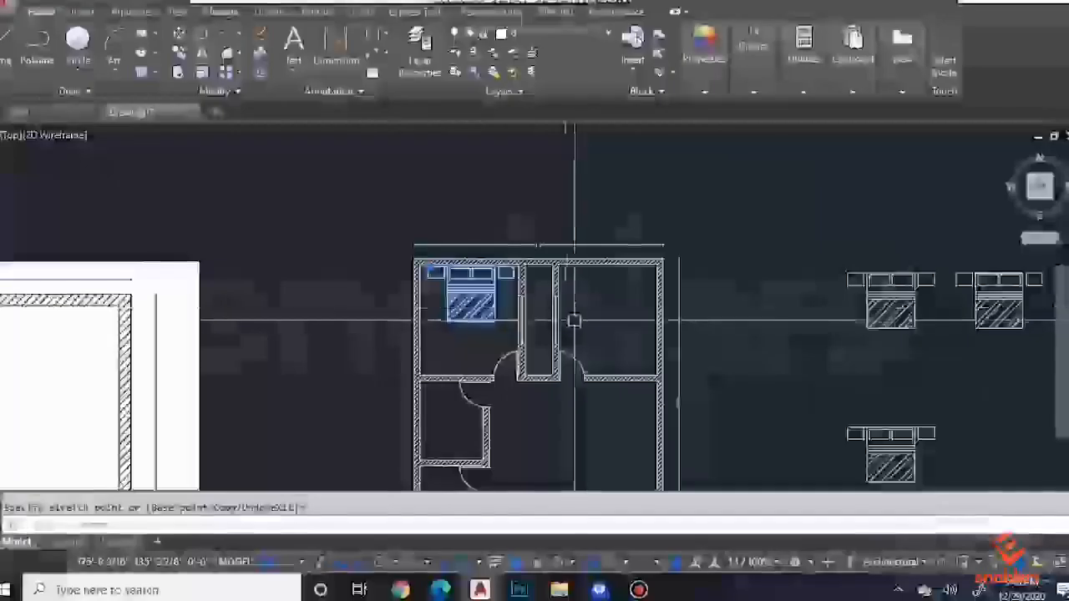
key(Escape)
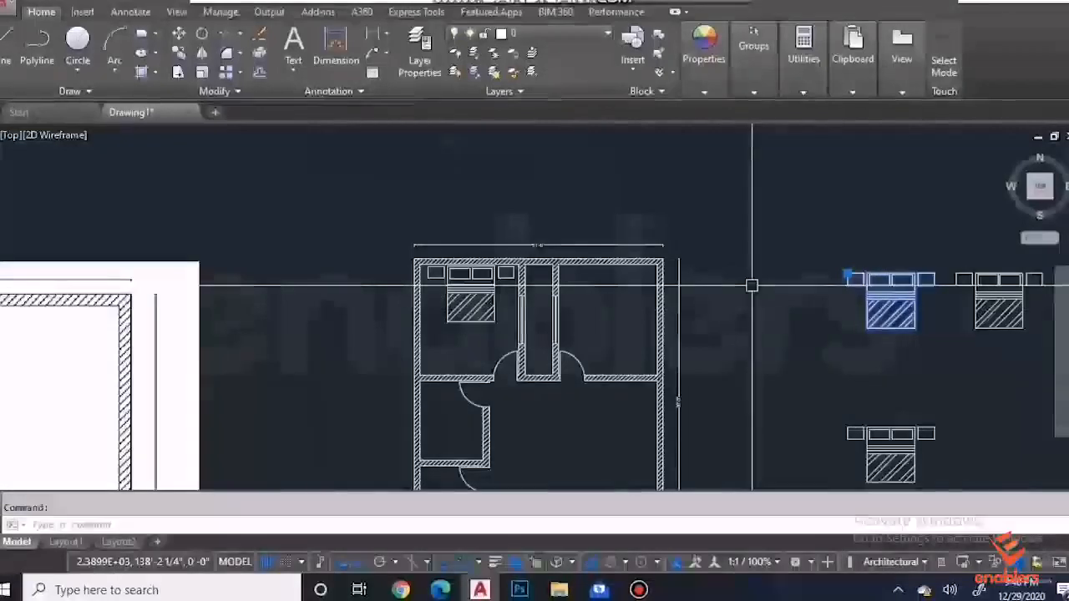
Step: Rotate the next bed block beside the plan 90° clockwise about its upper-left corner so its pillows face right
text(ro)
key(Return)
click(846, 271)
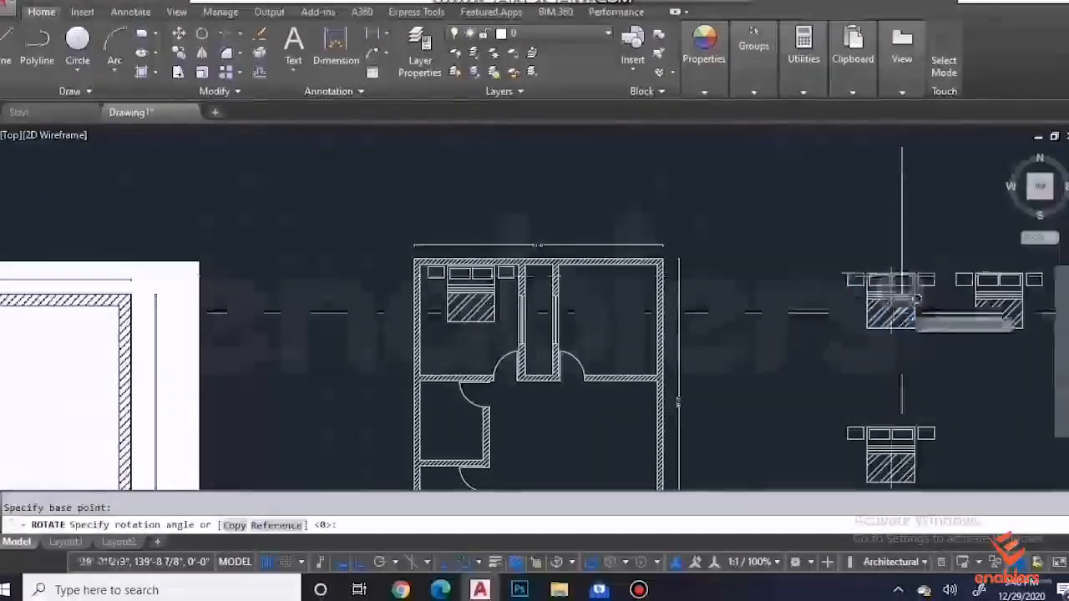
click(847, 357)
Step: Move the rotated bed block into the plan's upper-right bedroom, with its headboard near the right wall
click(847, 274)
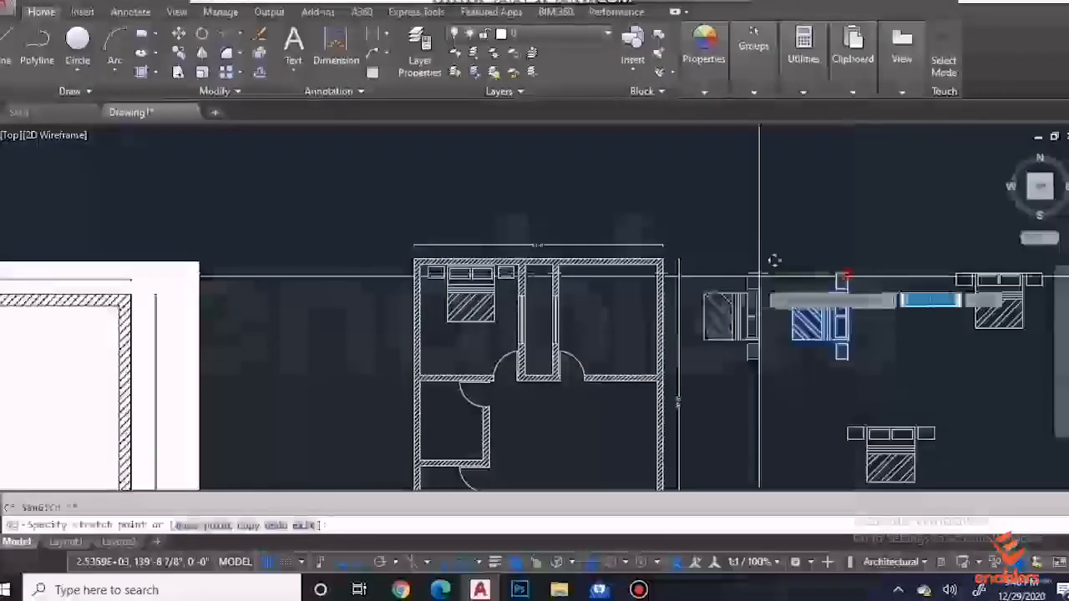
scroll(650, 306, up, 4)
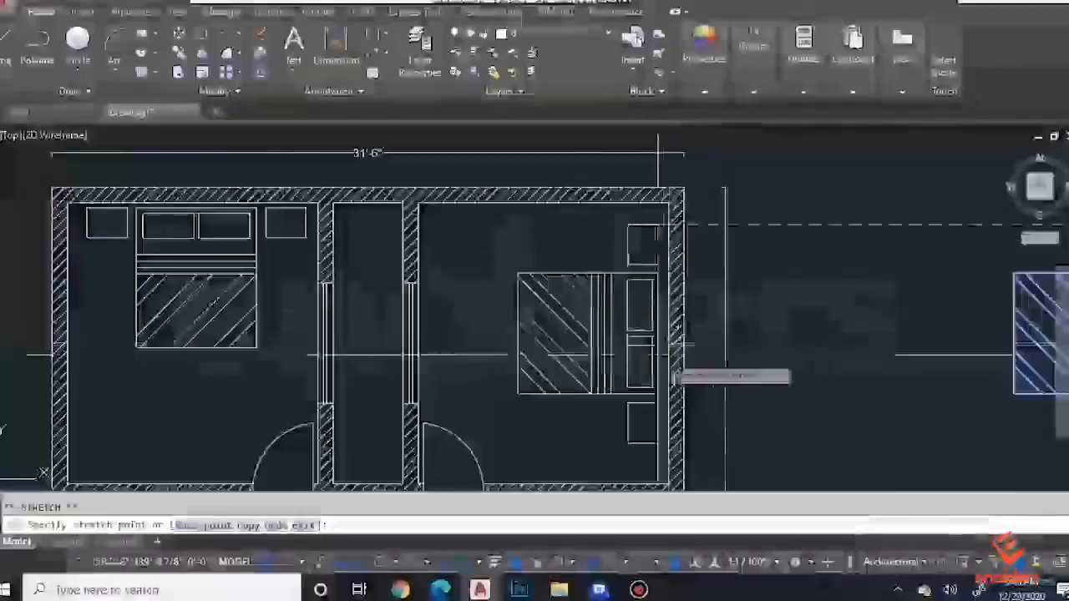
click(649, 367)
middle_drag(647, 487, 645, 427)
scroll(645, 427, up, 2)
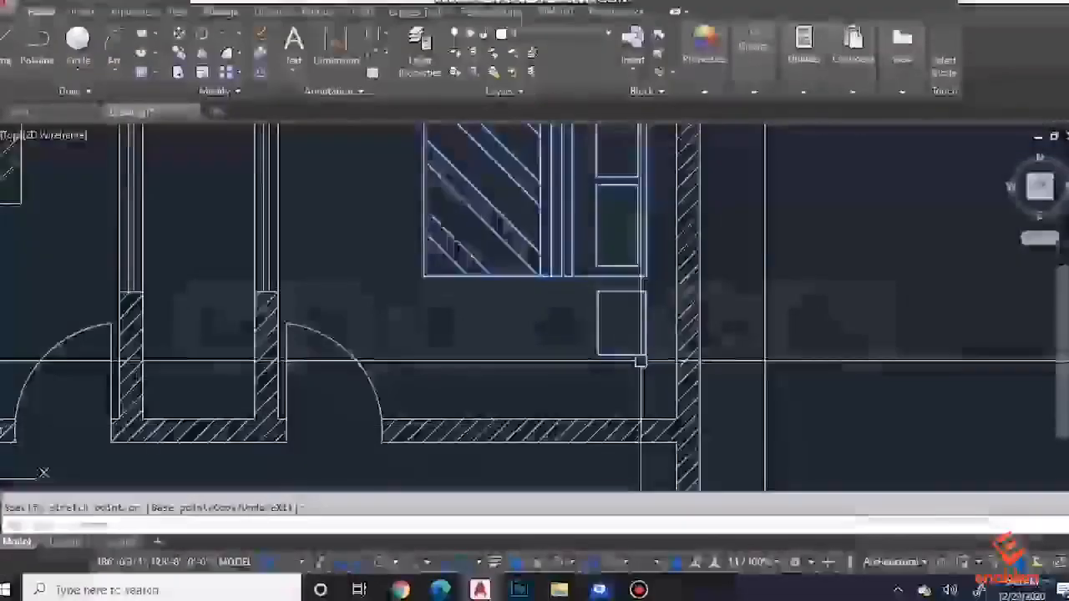
scroll(642, 357, down, 4)
scroll(643, 215, up, 3)
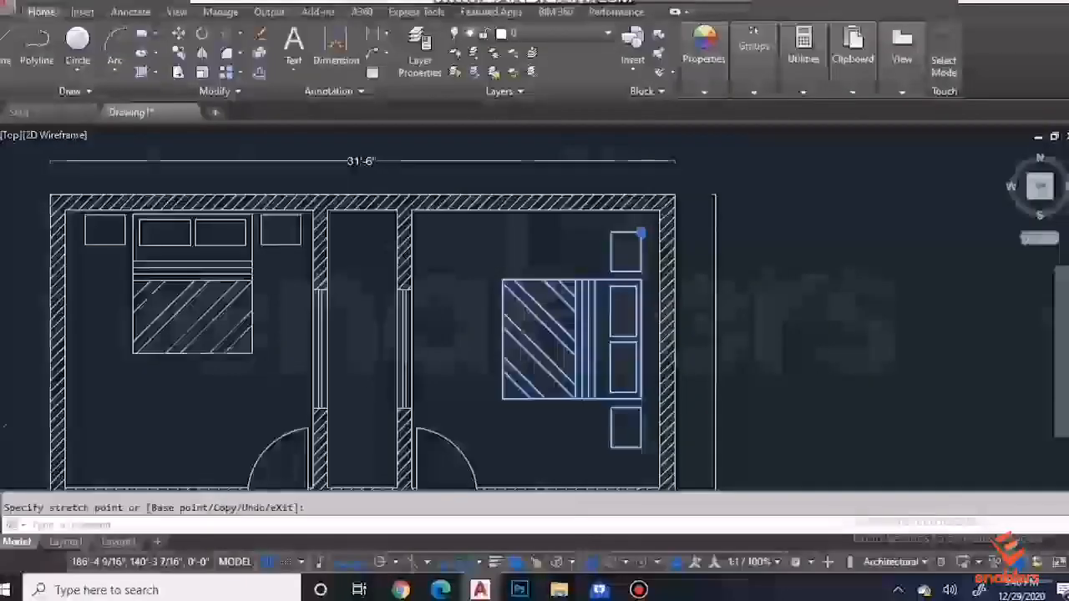
Step: Move the rotated bed block horizontally closer to the bedroom's right wall, with object snap turned off
scroll(645, 217, down, 2)
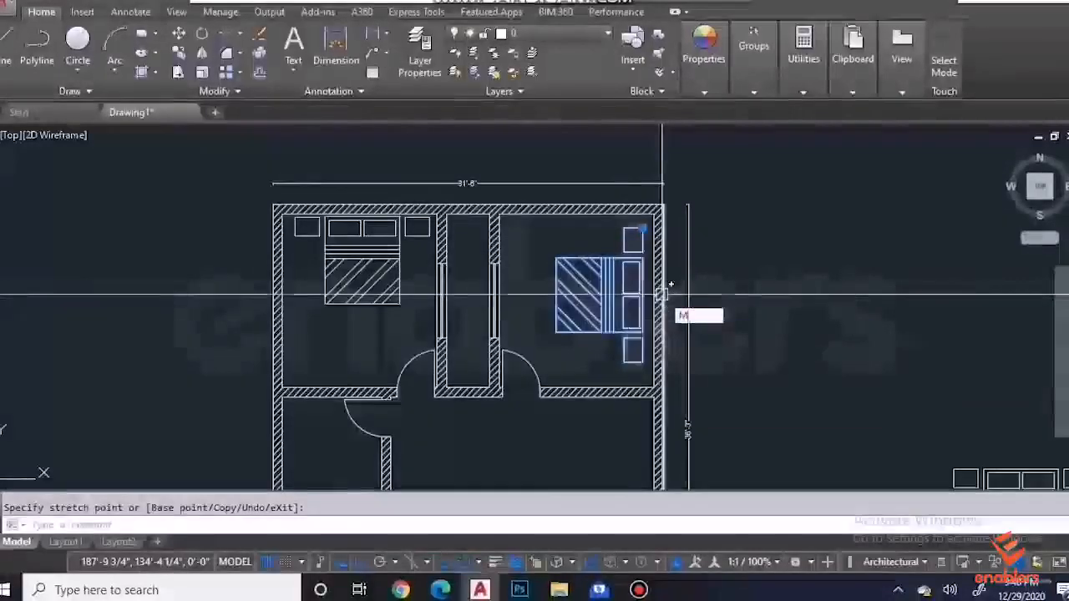
key(Return)
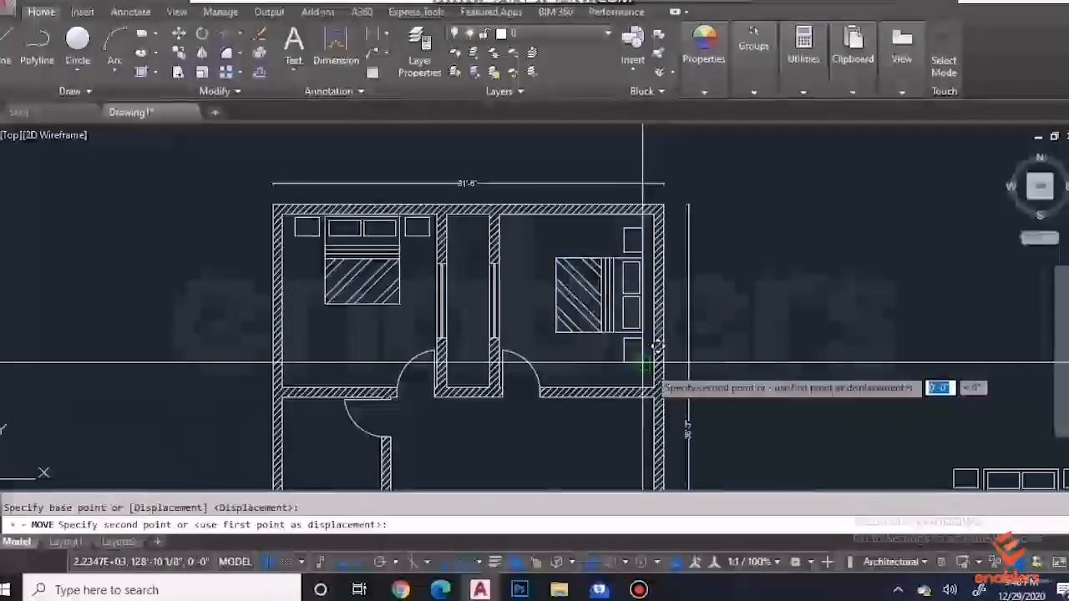
scroll(658, 349, up, 2)
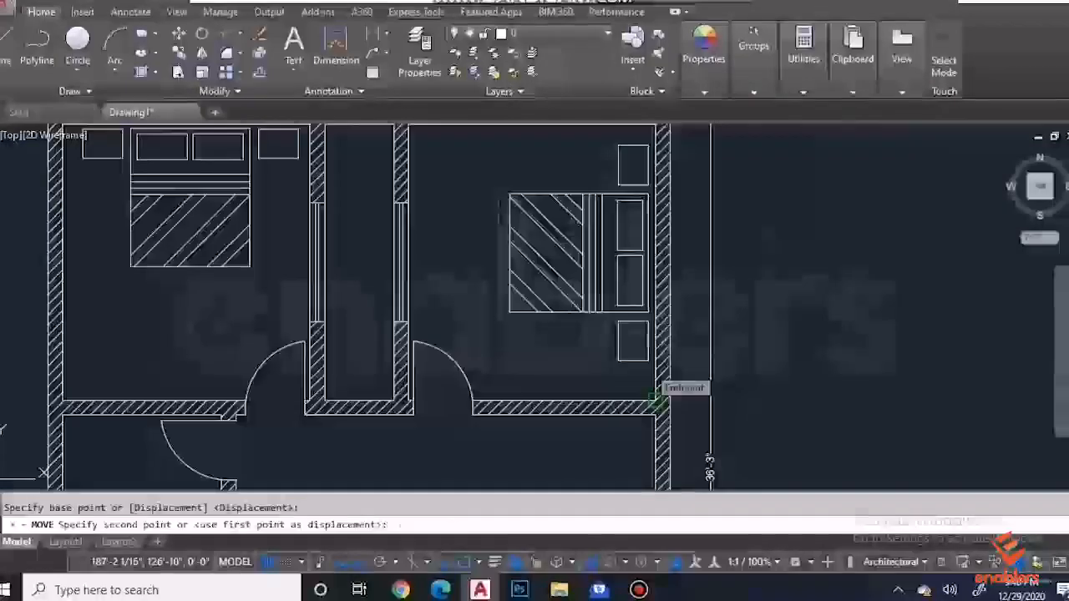
key(F3)
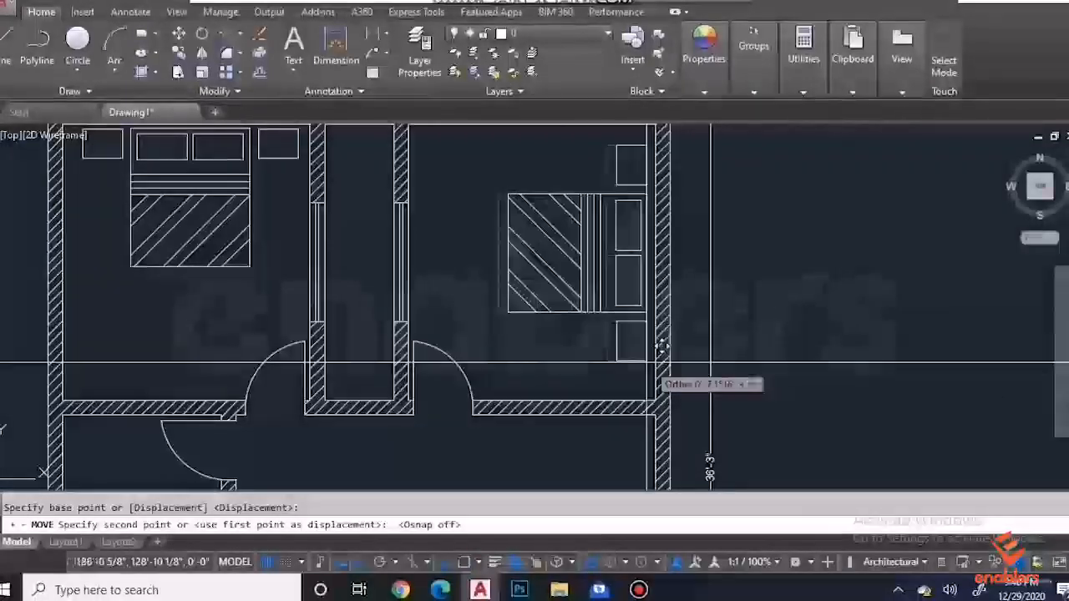
click(679, 394)
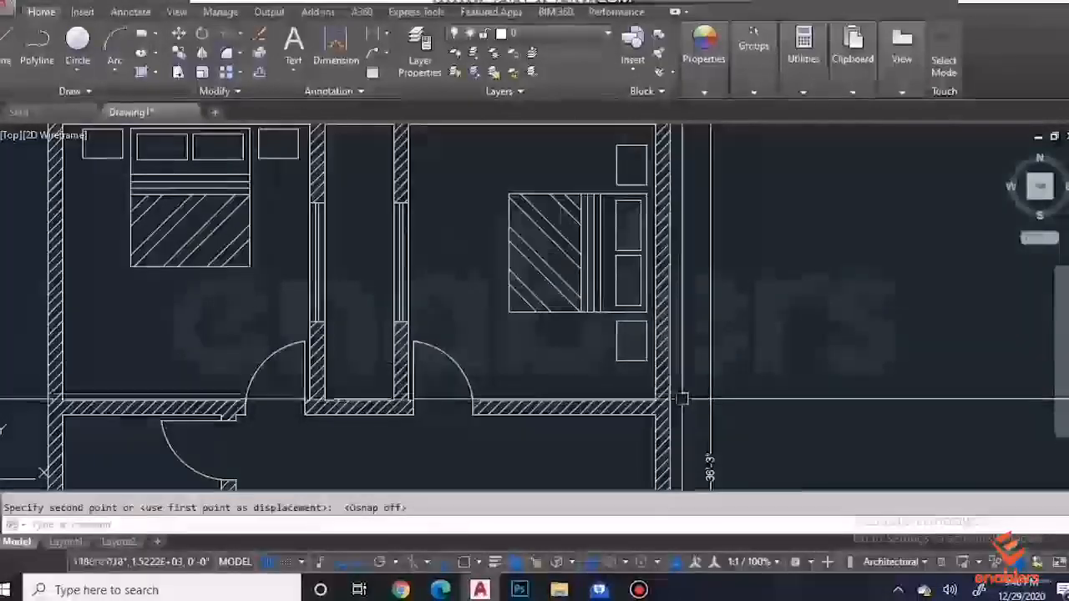
scroll(683, 395, down, 4)
scroll(790, 485, down, 5)
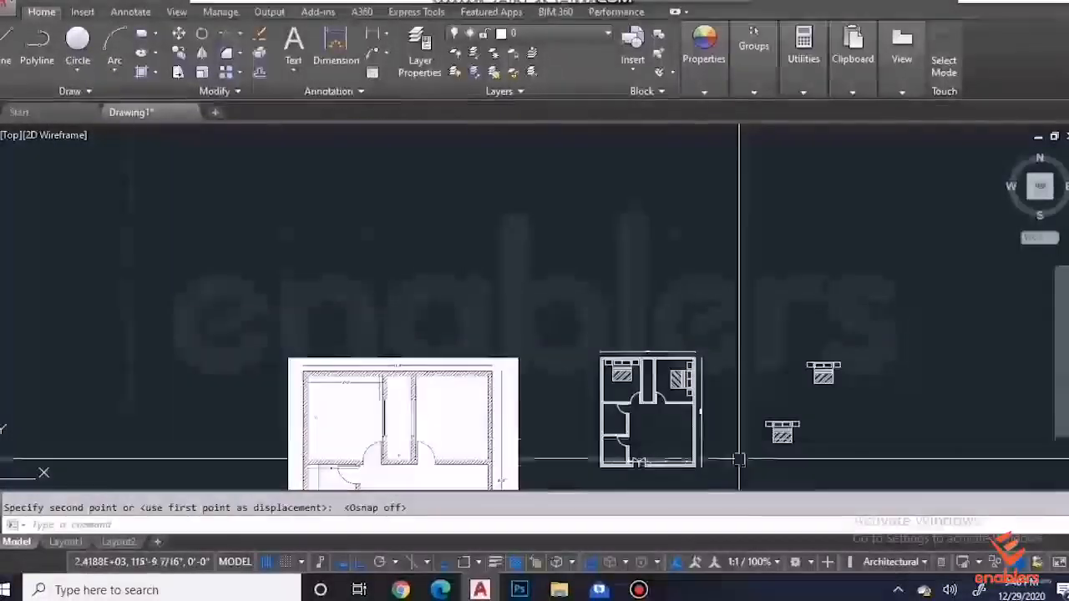
scroll(764, 472, up, 2)
scroll(769, 474, up, 2)
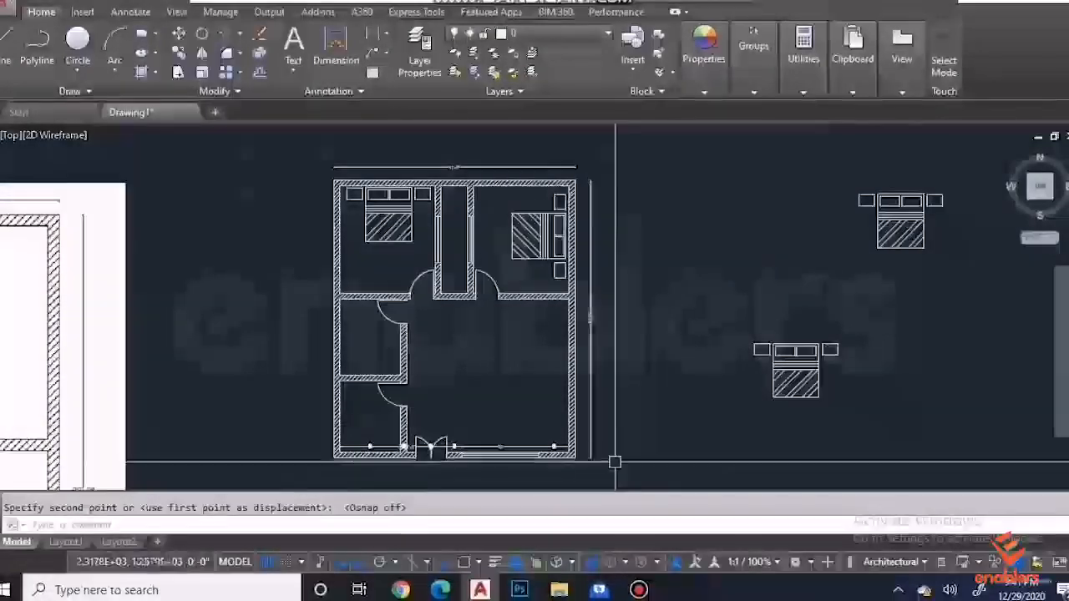
key(Escape)
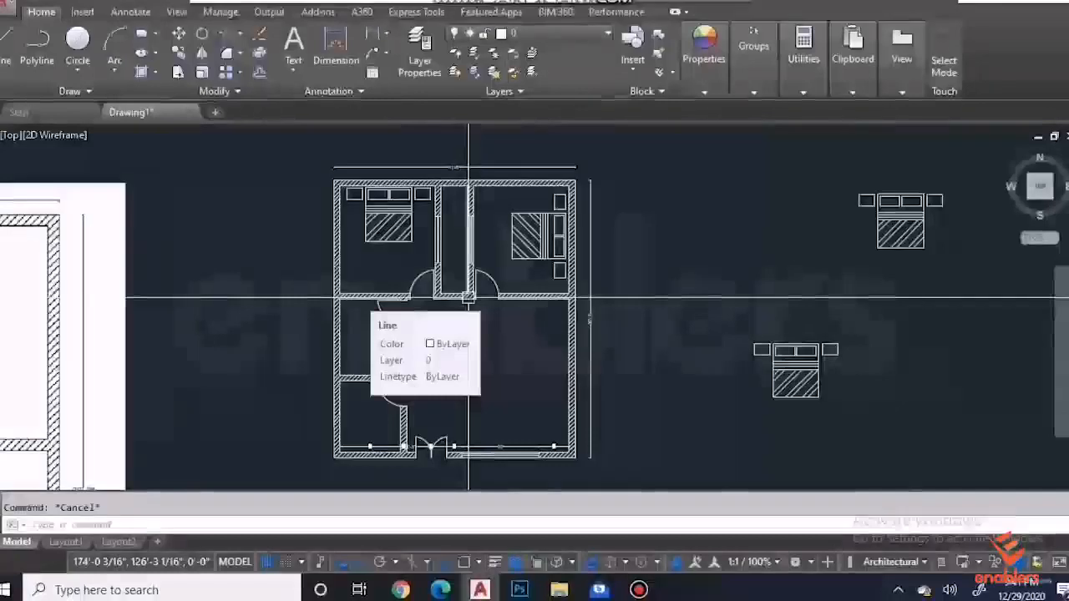
scroll(791, 397, up, 2)
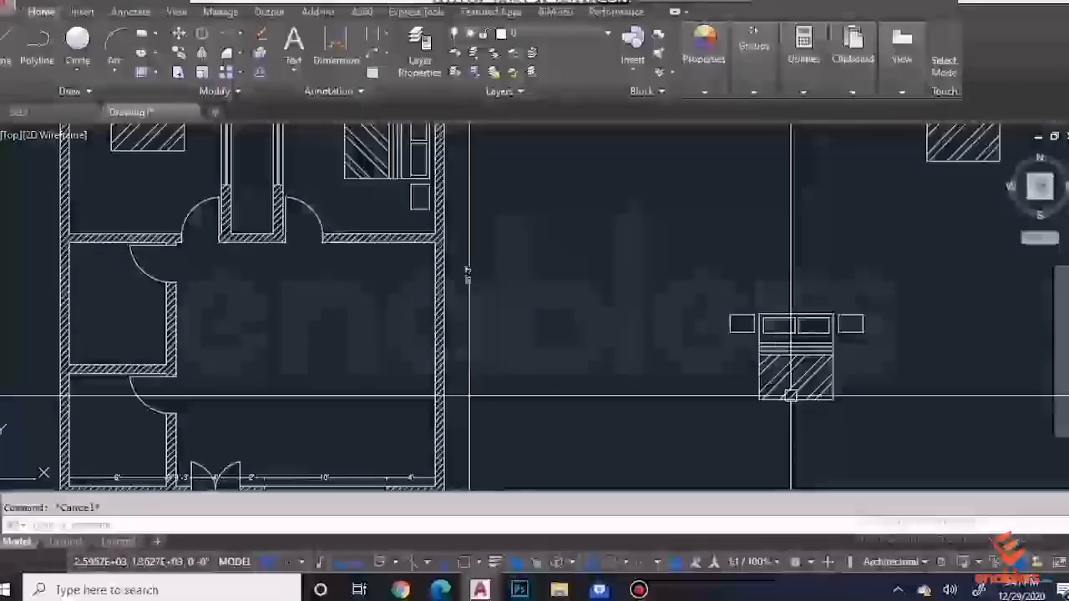
scroll(791, 397, down, 2)
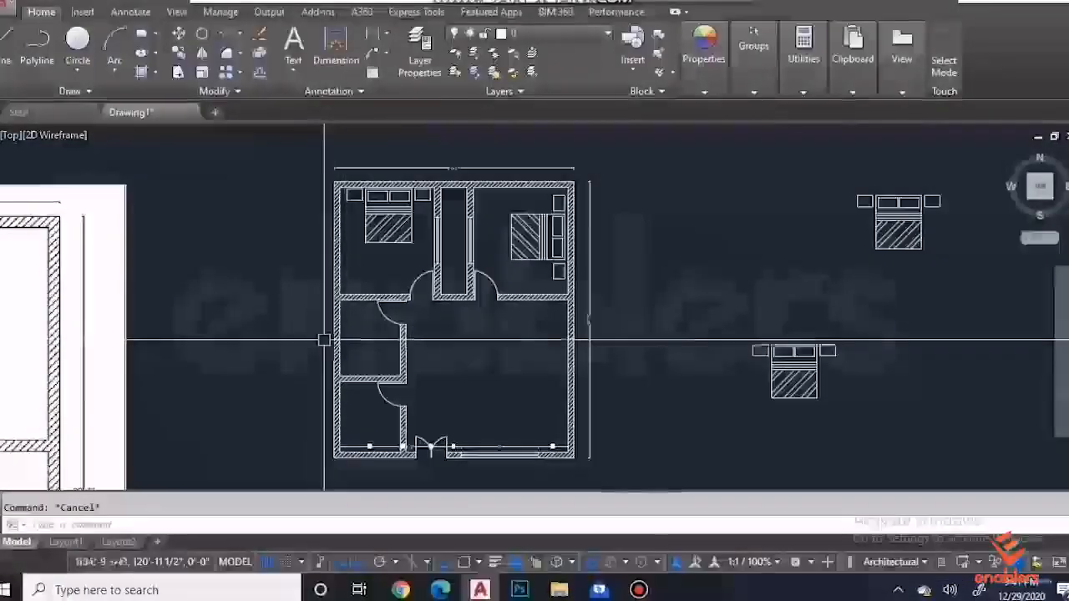
Step: Dimension the inner vertical length of the small room directly below the upper-left bedroom
click(338, 60)
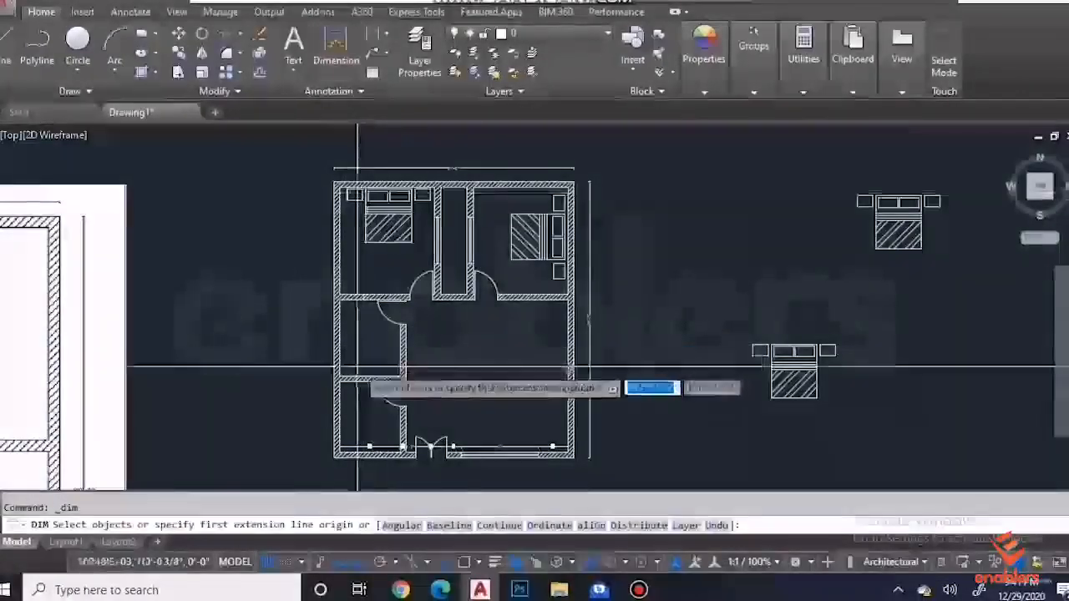
click(342, 303)
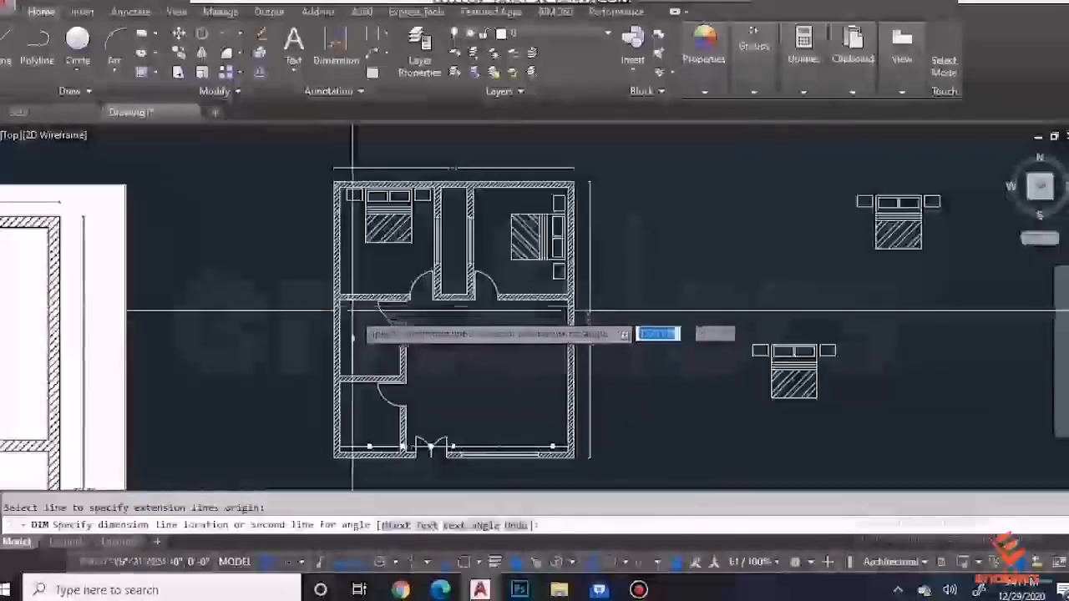
click(354, 314)
scroll(371, 348, up, 6)
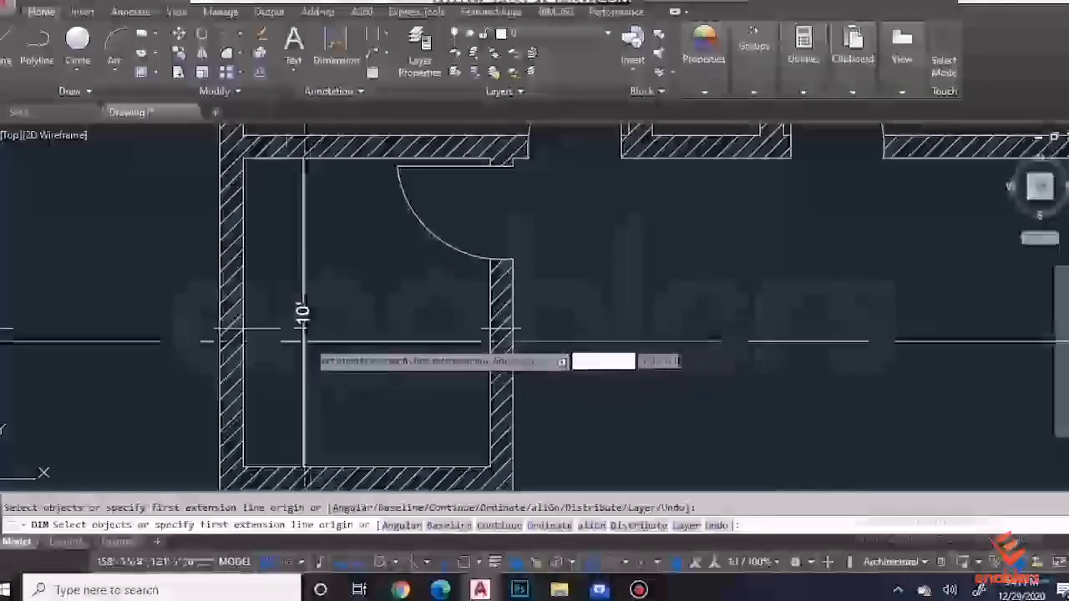
scroll(372, 330, down, 2)
scroll(376, 342, down, 2)
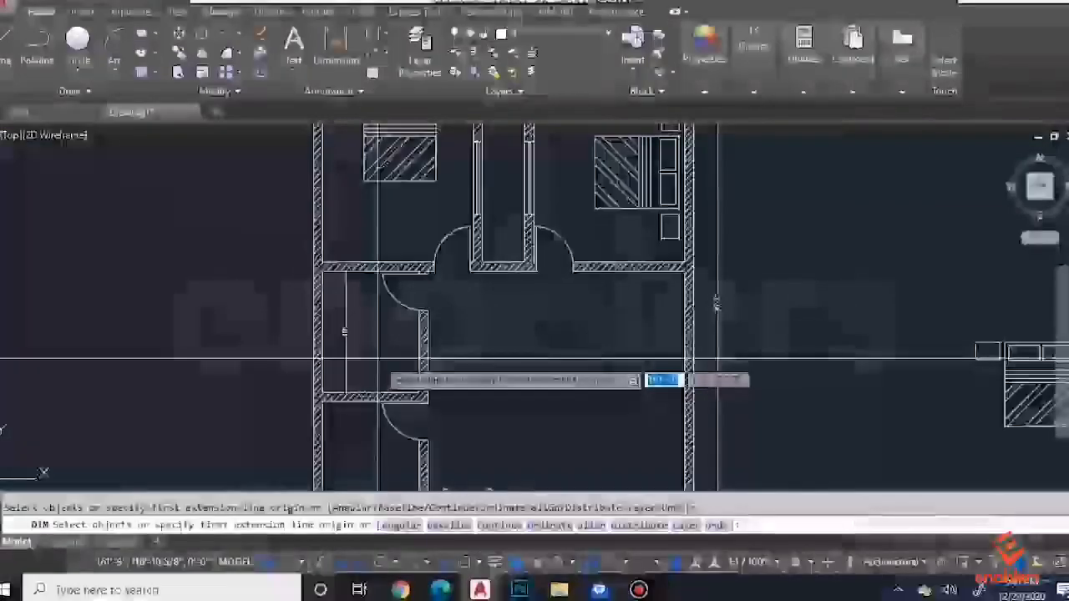
scroll(371, 360, down, 2)
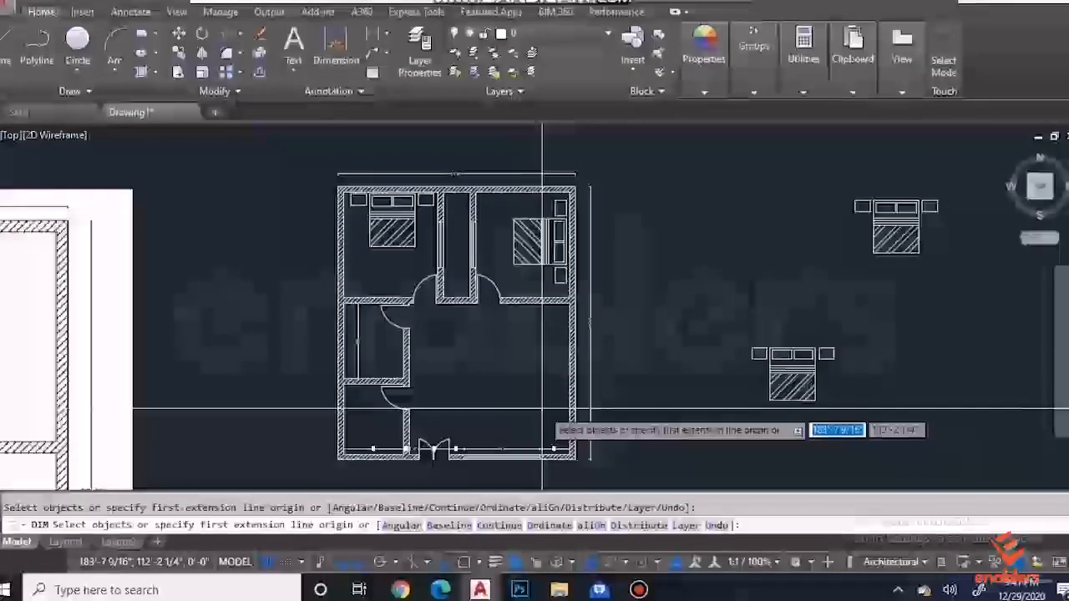
key(Escape)
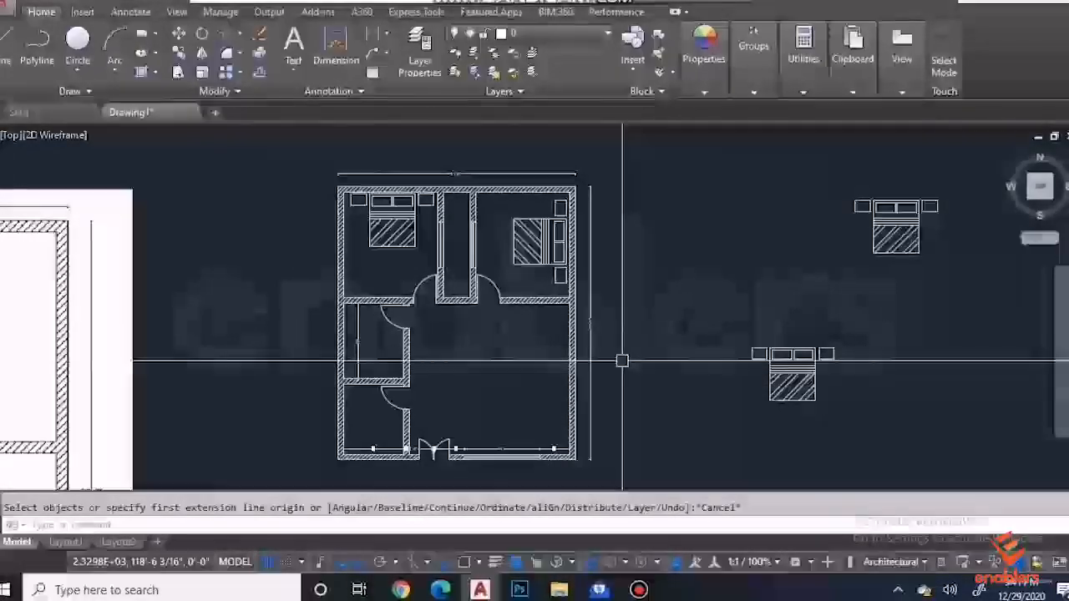
Step: Stretch the lower part of the floor plan, including the small room's lower wall, 2' downward from an inner wall corner with object snap on
text(s)
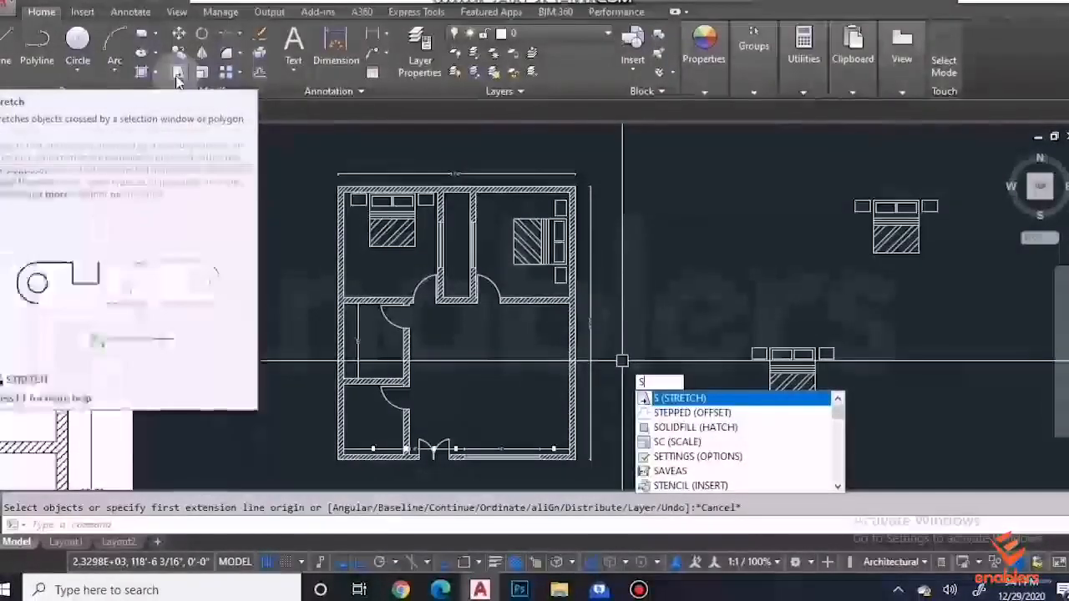
key(Return)
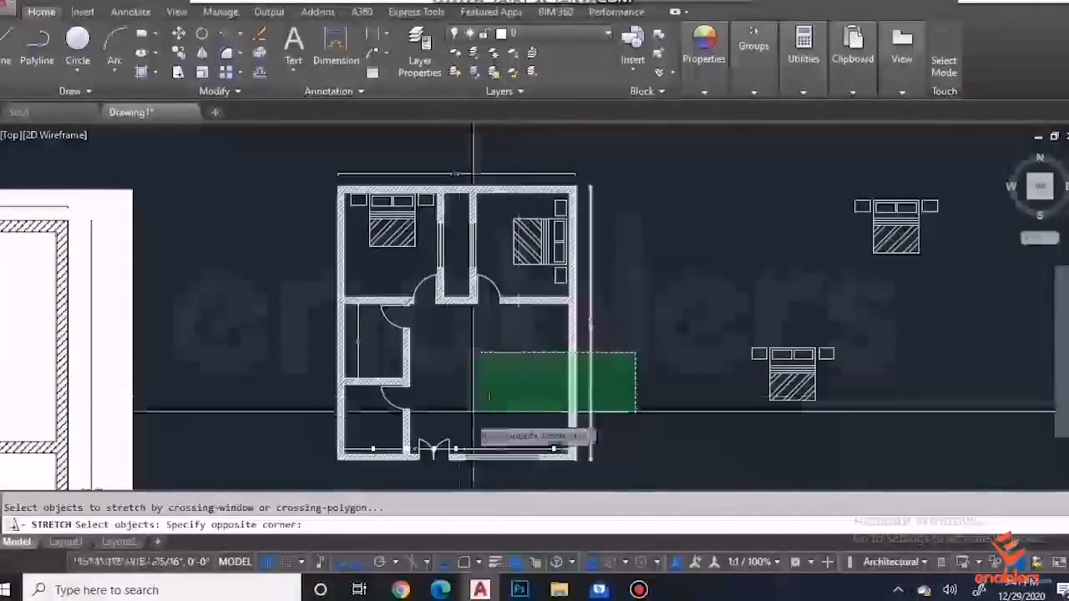
click(299, 484)
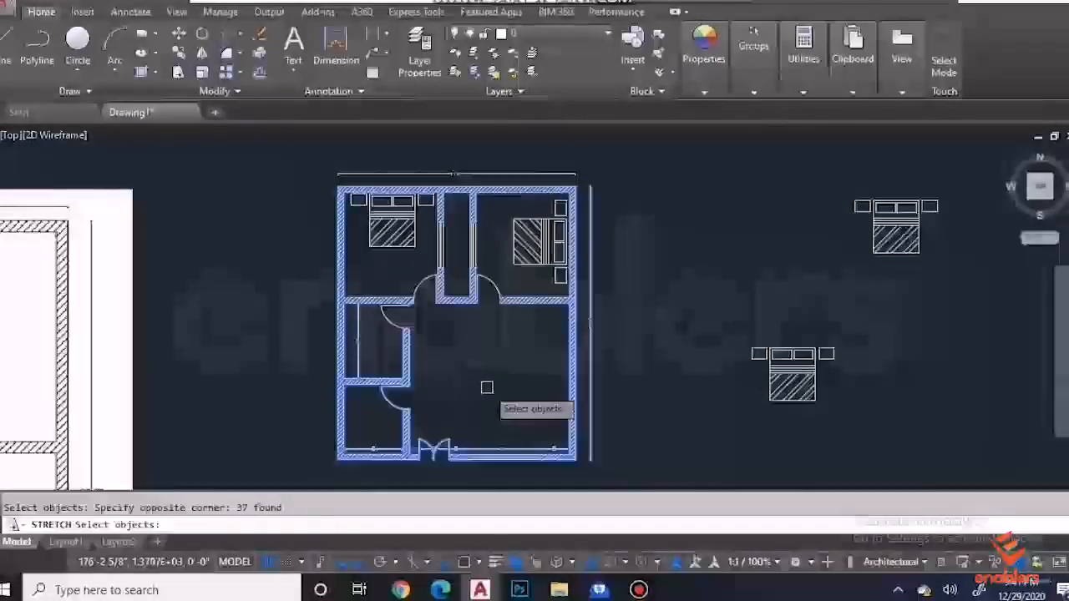
scroll(484, 385, down, 1)
scroll(498, 468, up, 1)
scroll(500, 464, up, 2)
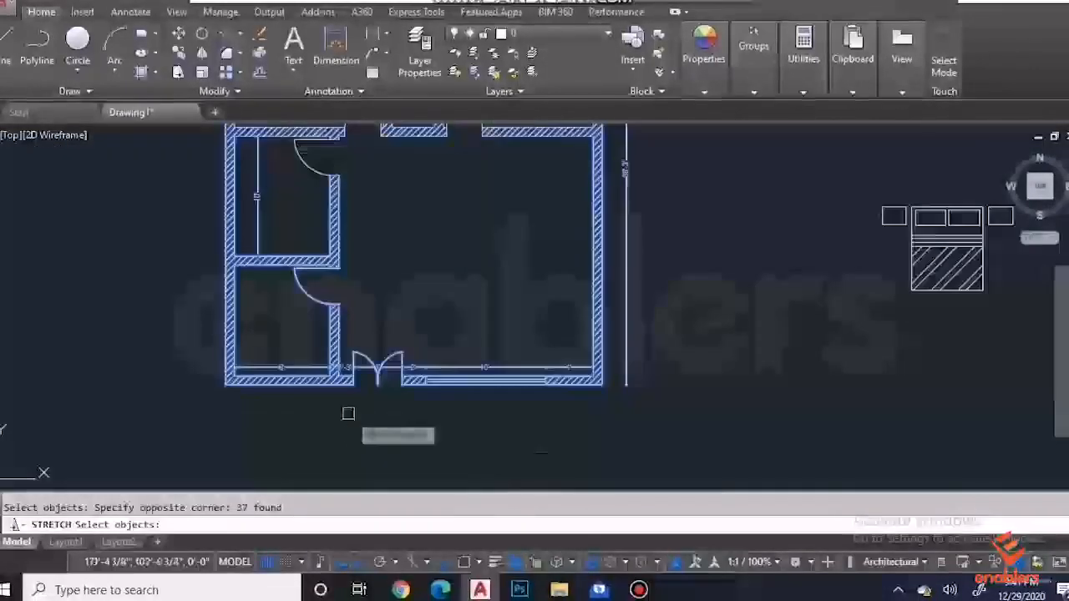
key(Return)
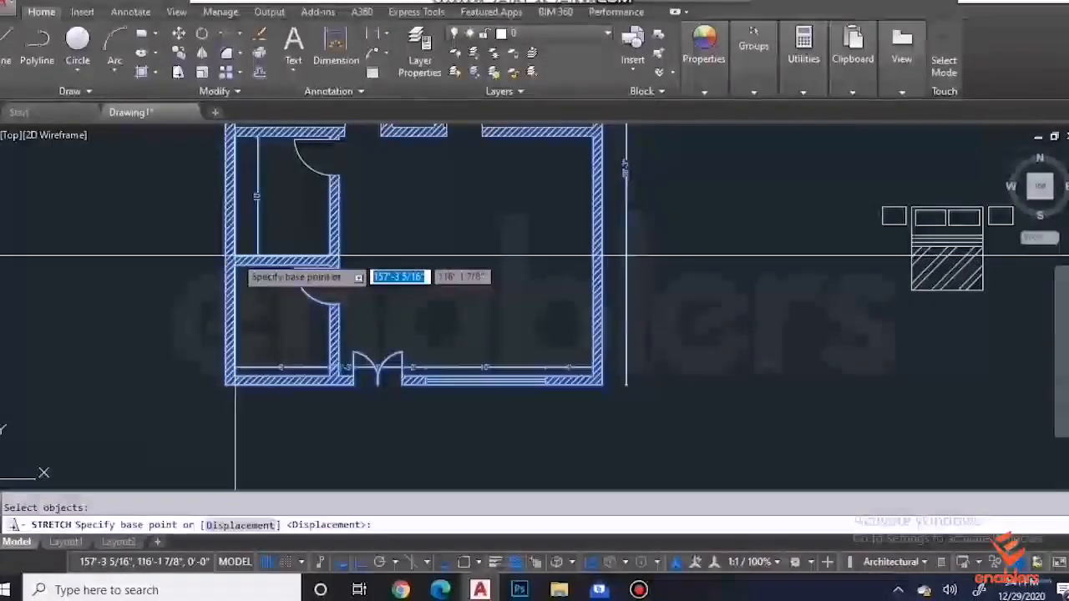
key(F3)
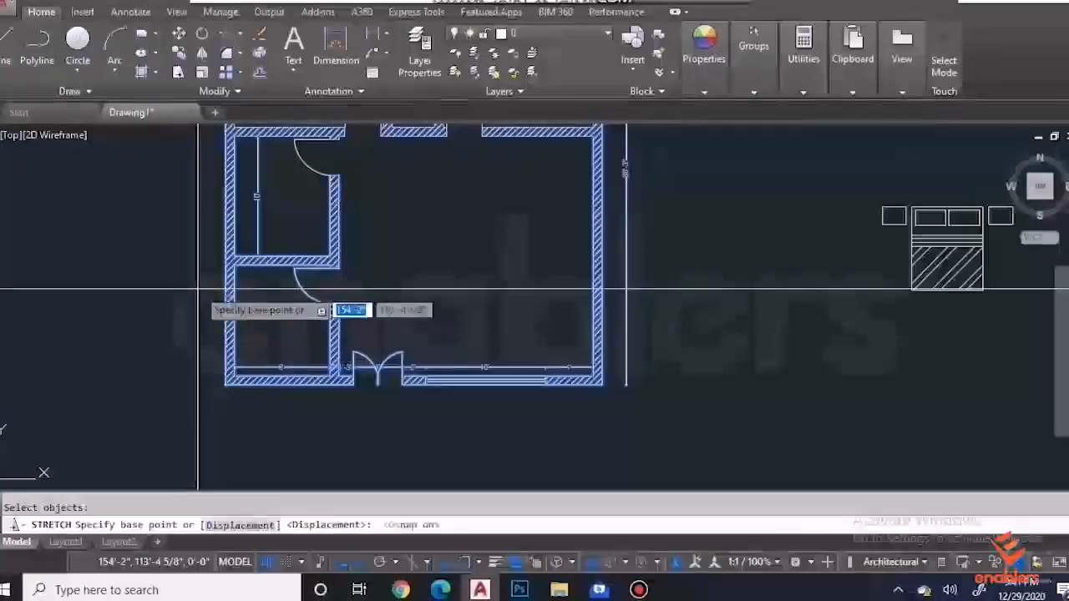
click(234, 257)
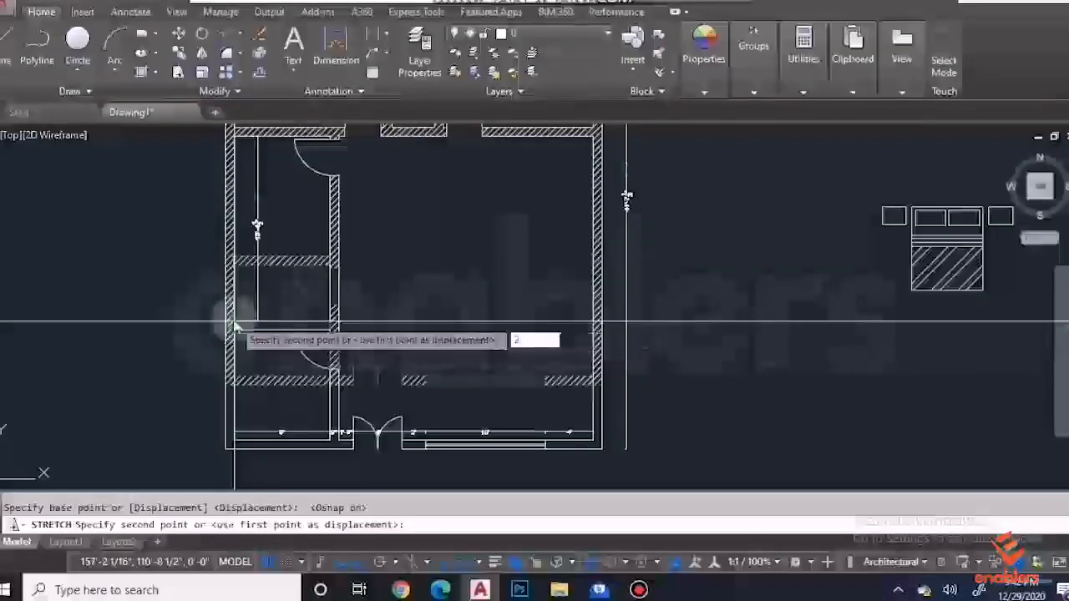
text(')
key(Return)
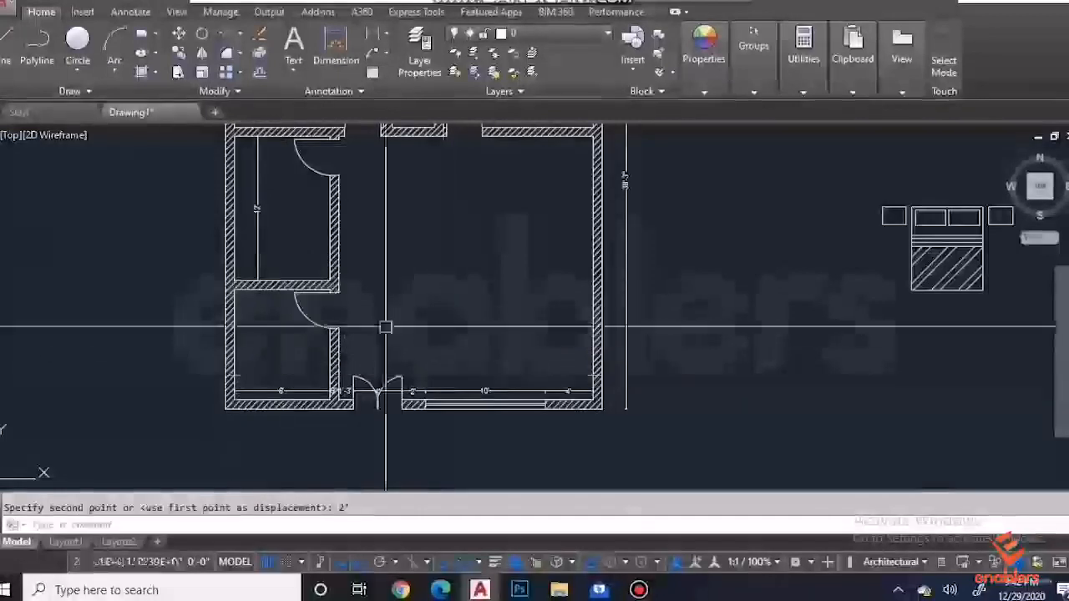
scroll(251, 209, up, 5)
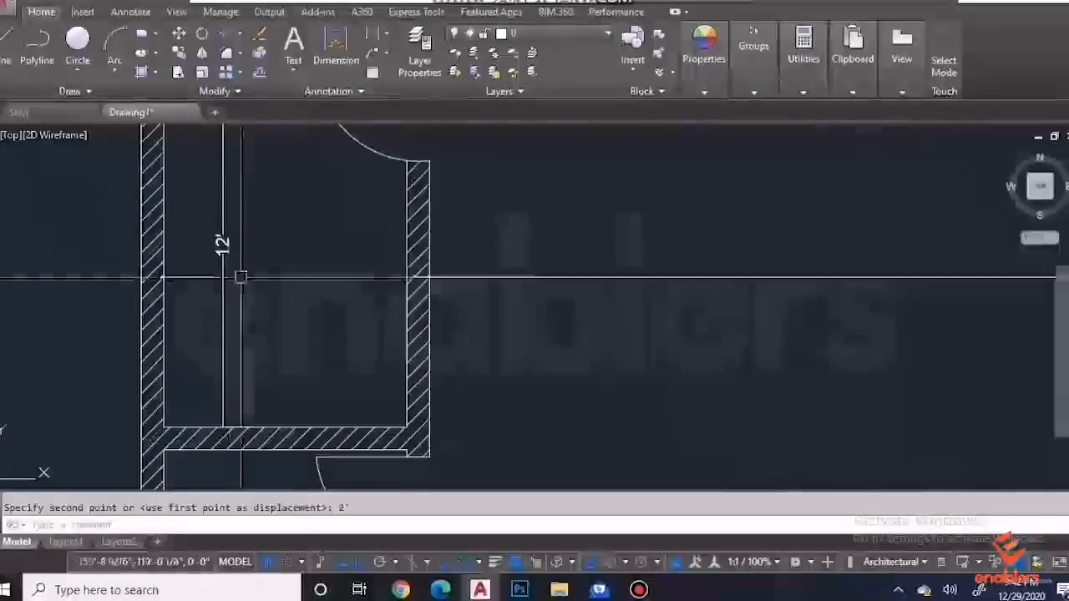
Step: Dimension the length of the lower spare bed block beside the plan along its left edge
scroll(251, 284, down, 9)
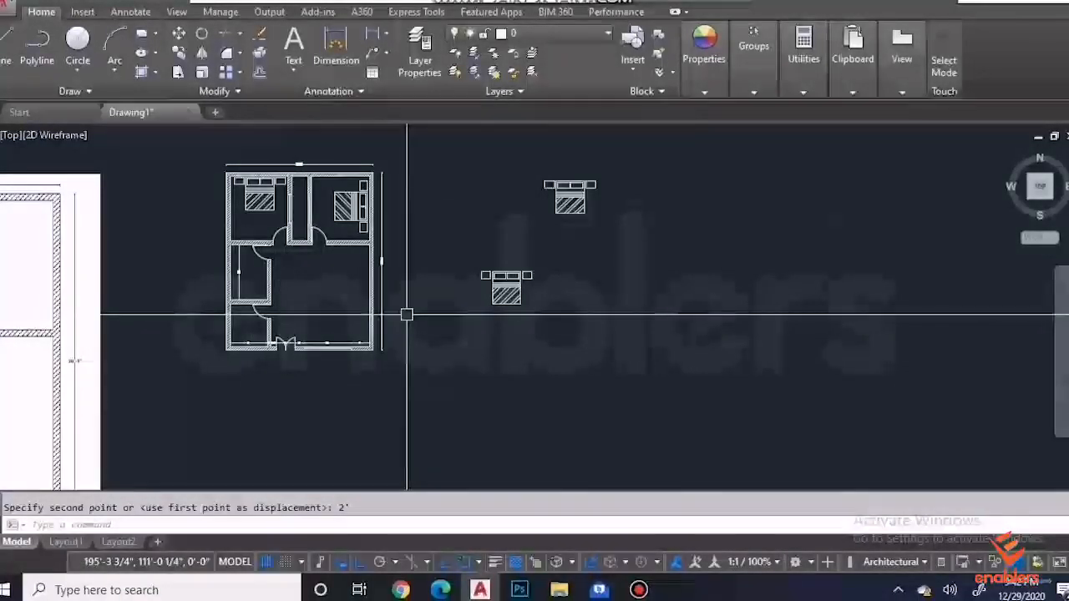
scroll(406, 315, down, 2)
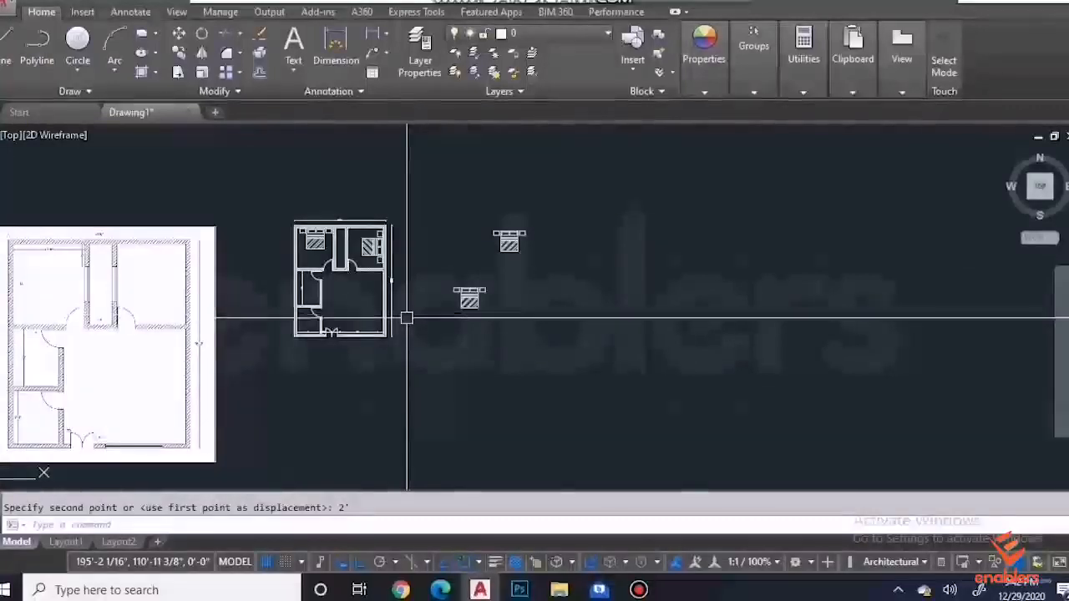
scroll(466, 296, up, 2)
scroll(466, 297, up, 1)
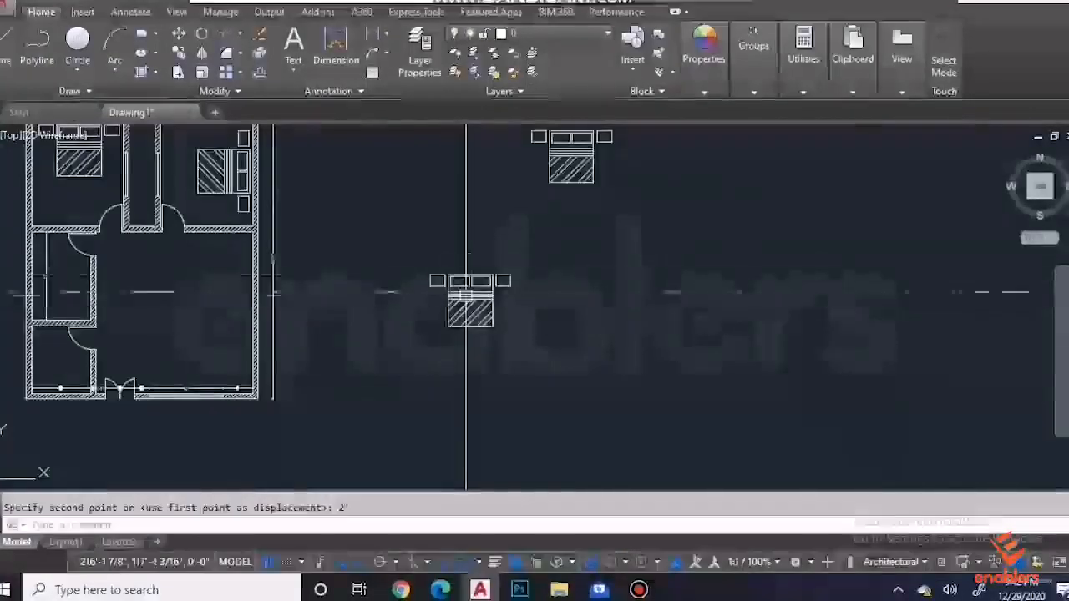
scroll(468, 301, up, 3)
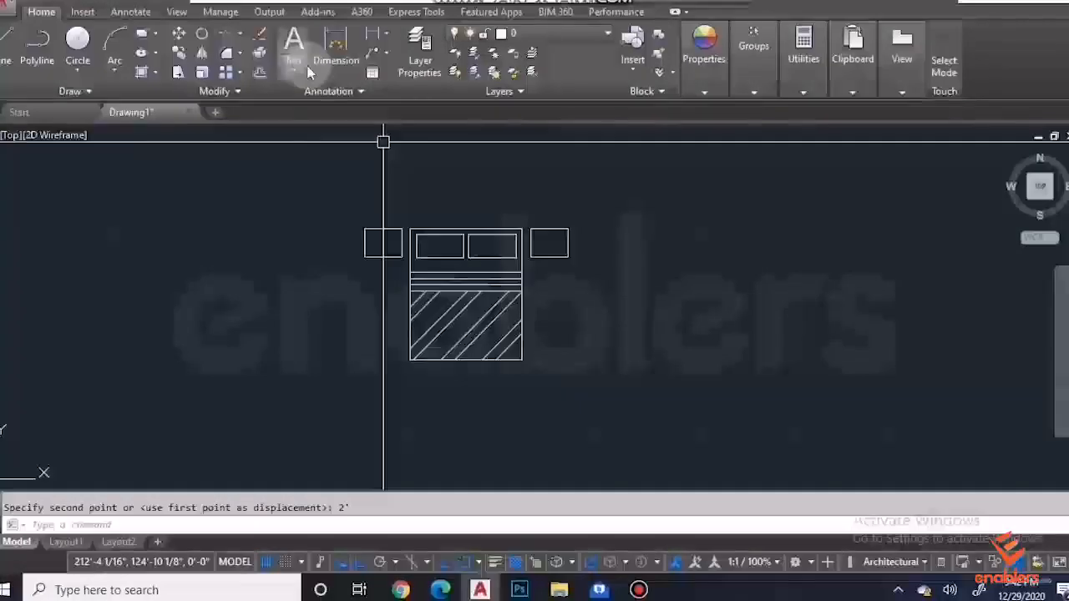
click(353, 60)
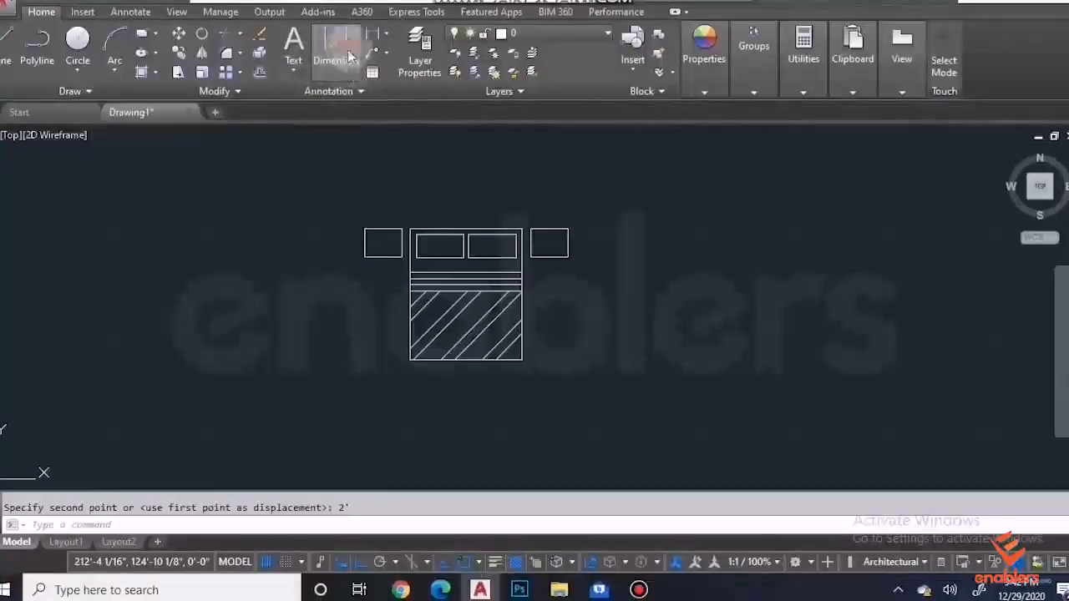
click(410, 228)
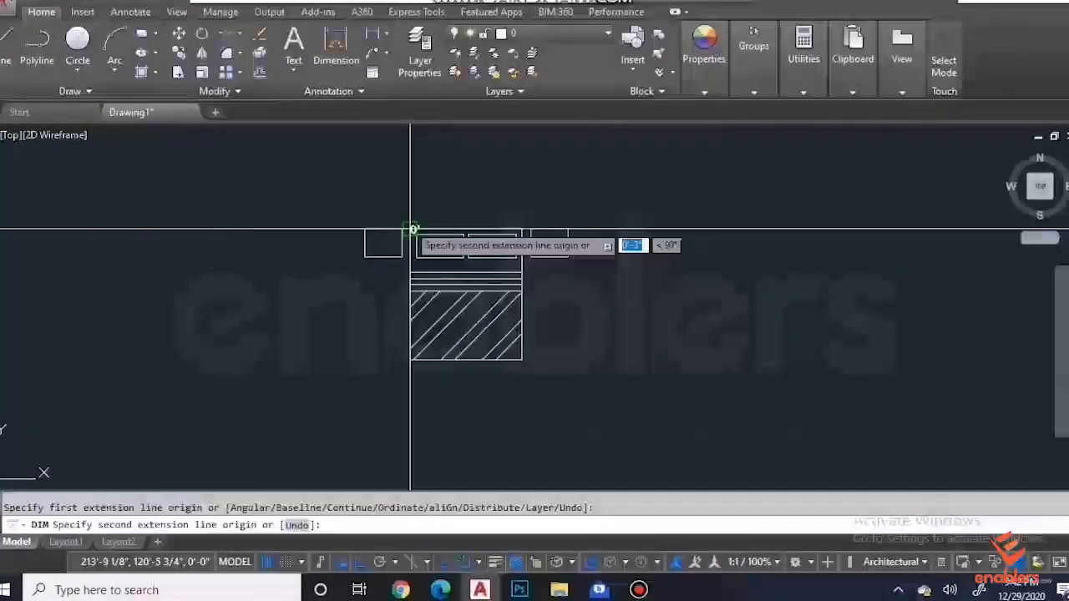
click(409, 361)
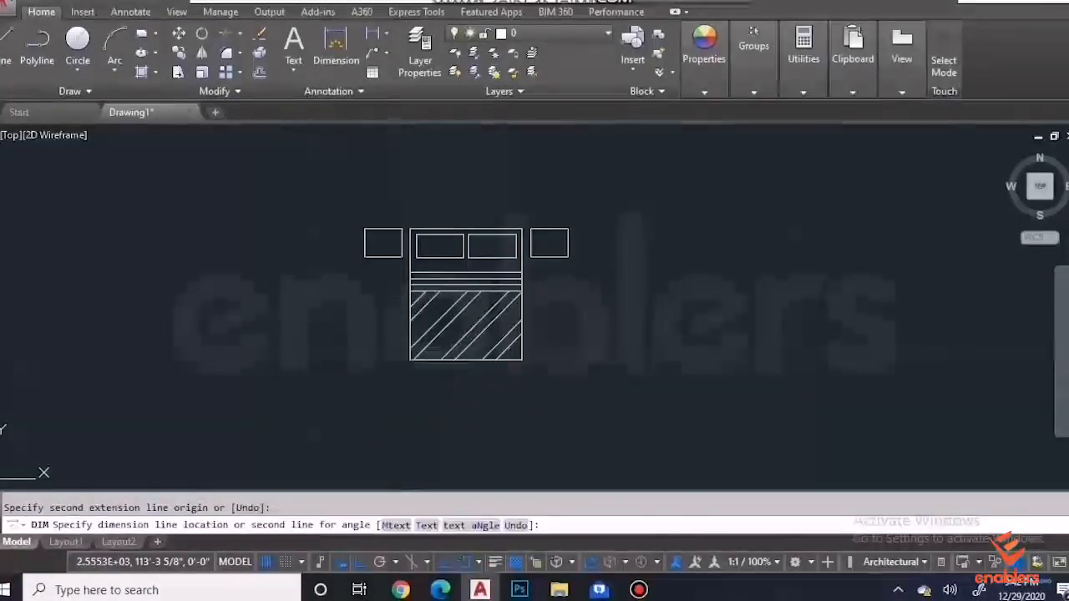
click(395, 359)
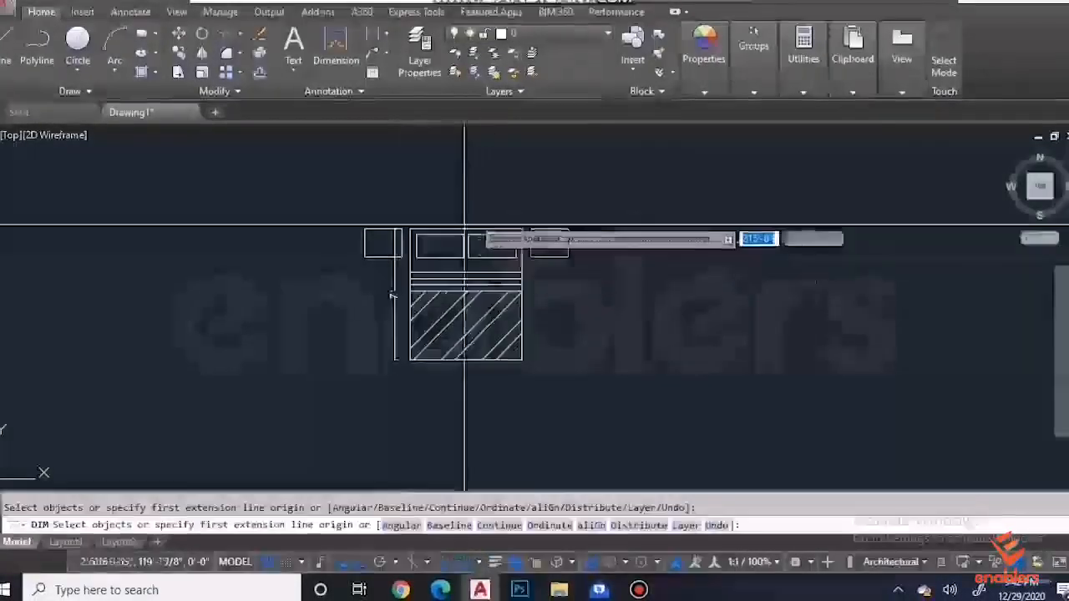
key(Escape)
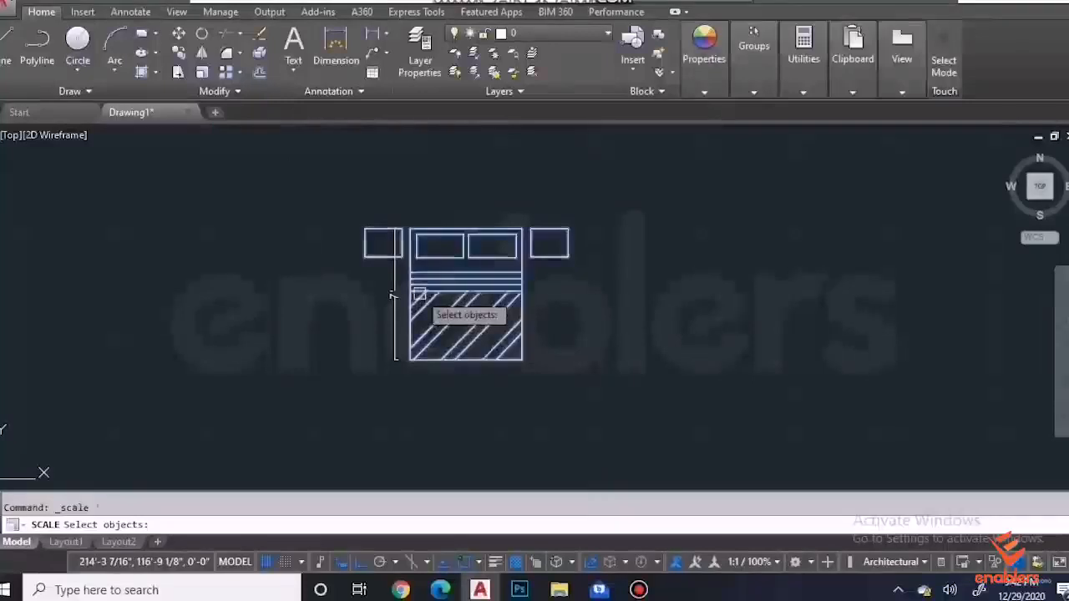
Step: Scale the dimensioned bed block from its lower-left corner by a 5' reference length, picking a new length that makes it about 4'-9" long
click(411, 360)
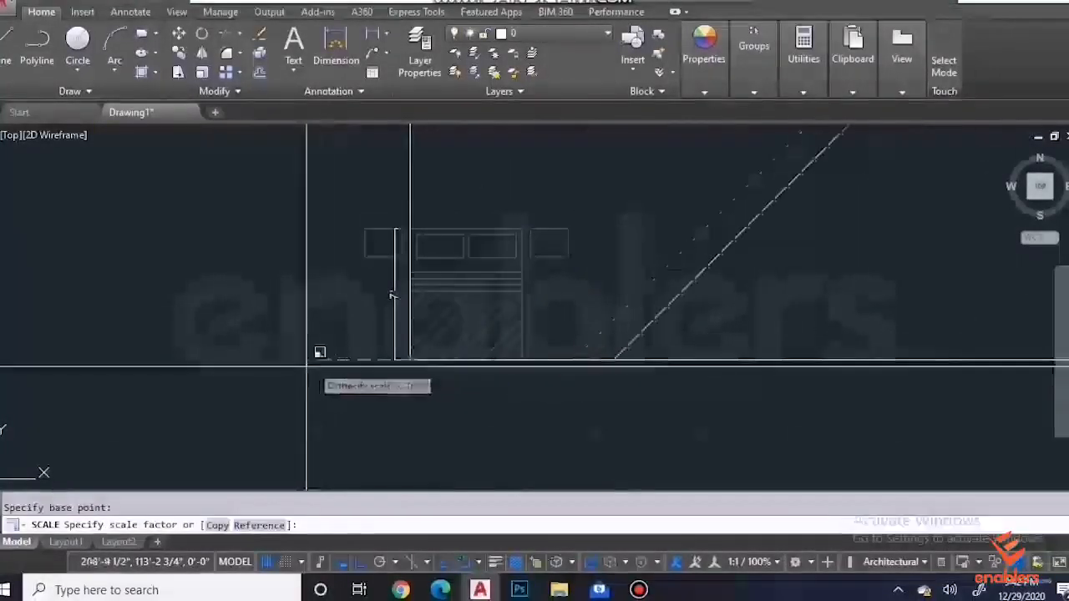
scroll(463, 360, down, 2)
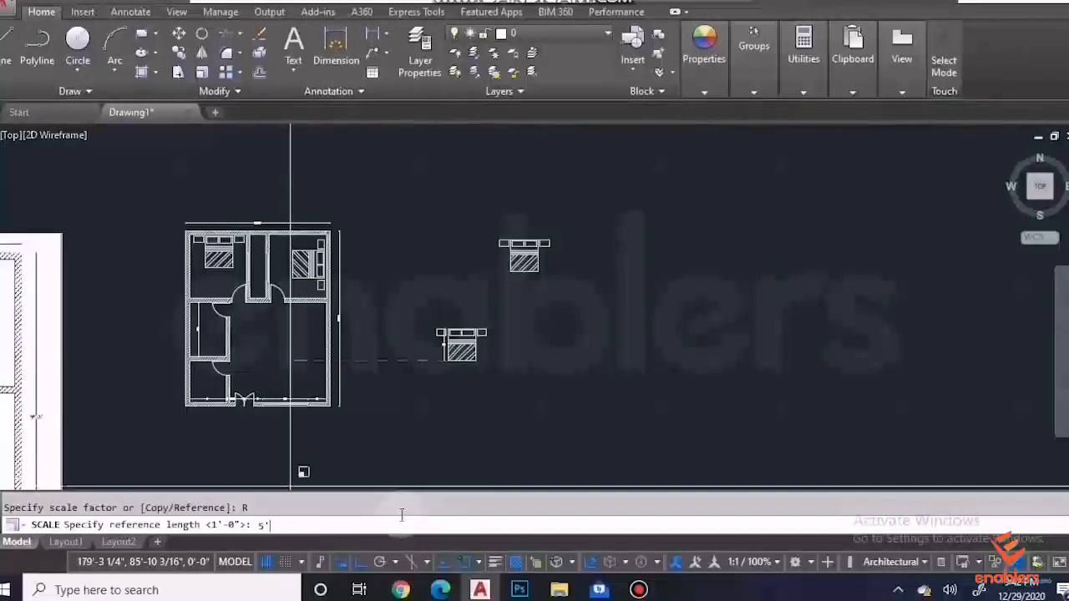
key(Return)
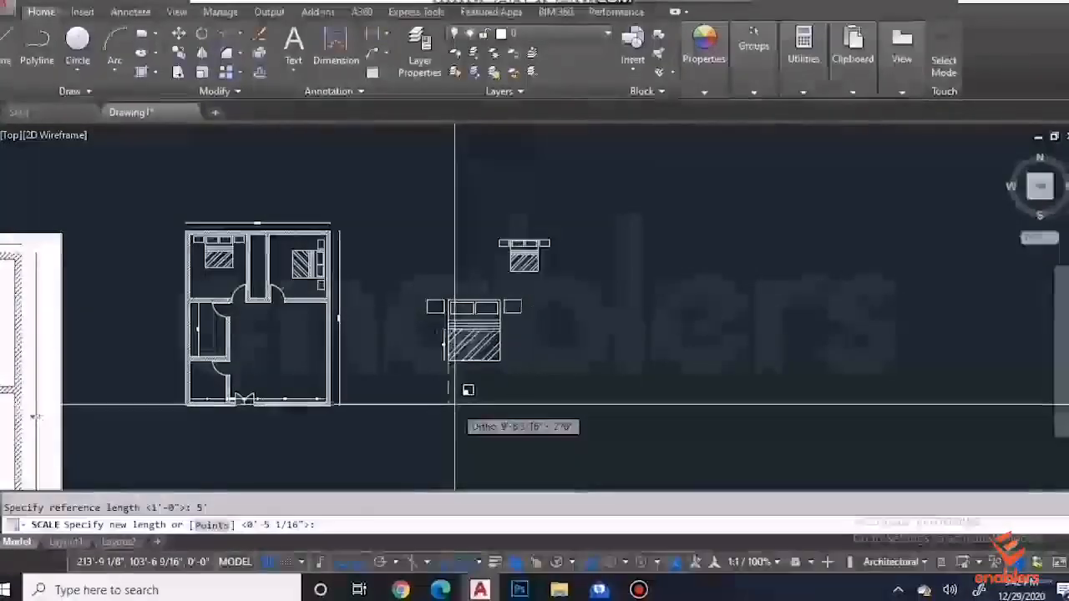
scroll(458, 397, up, 3)
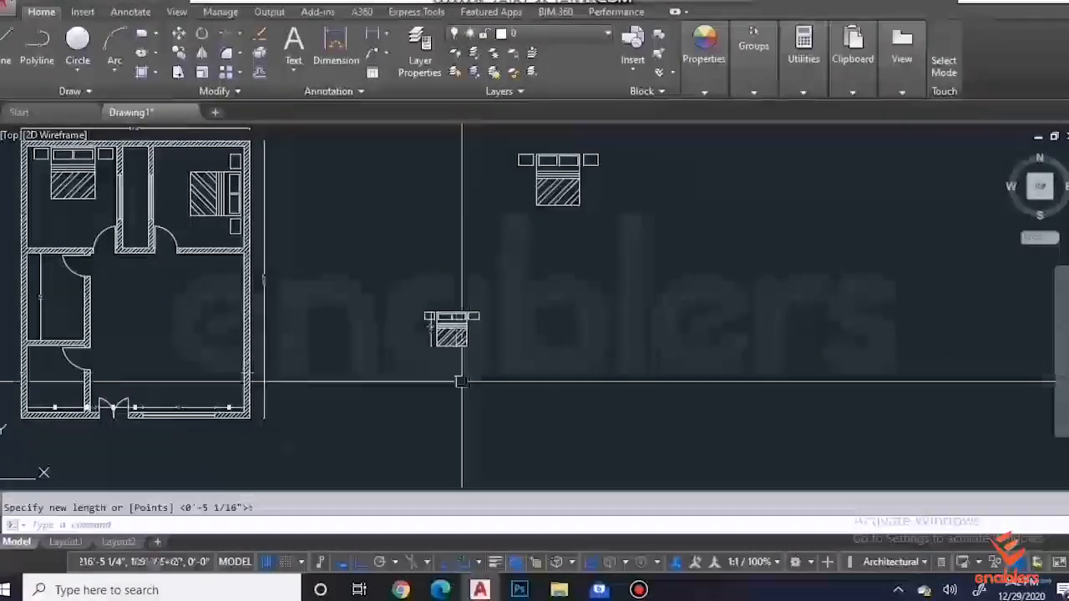
click(454, 362)
scroll(438, 368, up, 4)
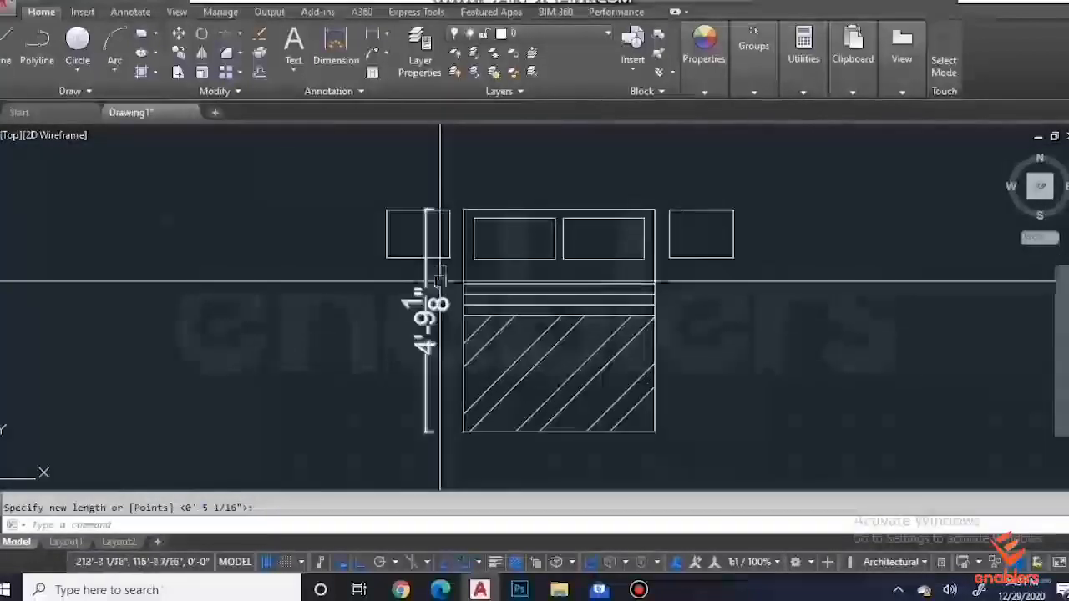
scroll(442, 321, down, 2)
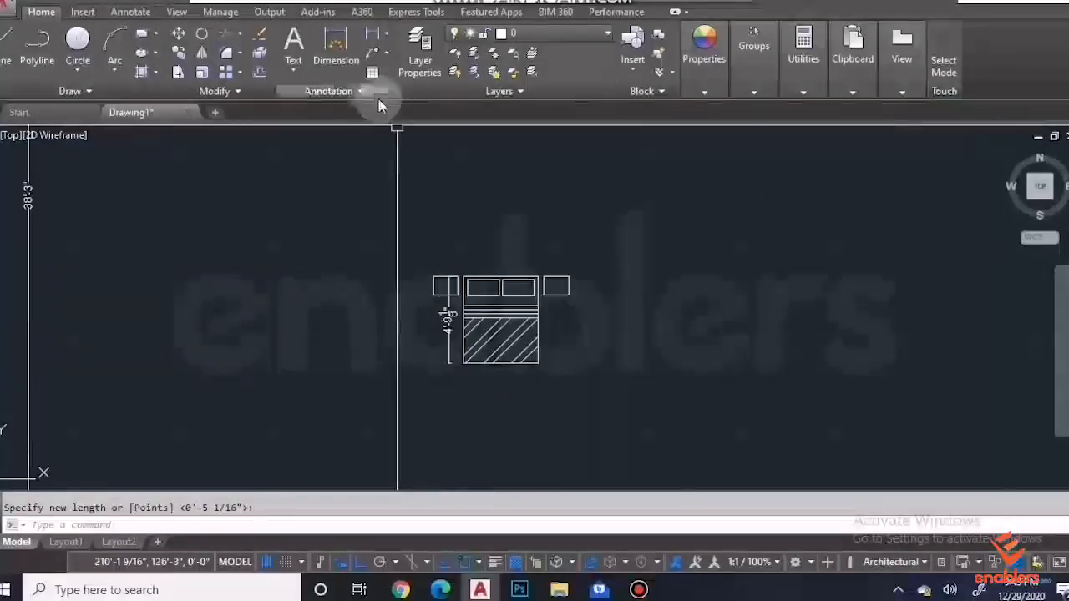
Step: Draw a 5' vertical guide line upward beside the scaled bed, starting level with its foot
click(4, 48)
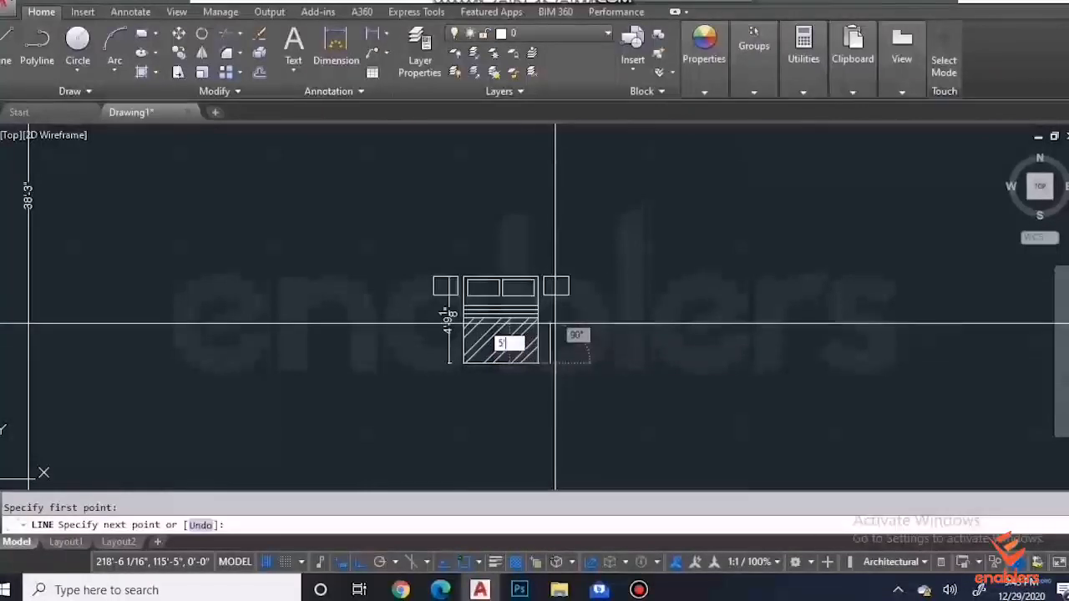
text(5')
key(Return)
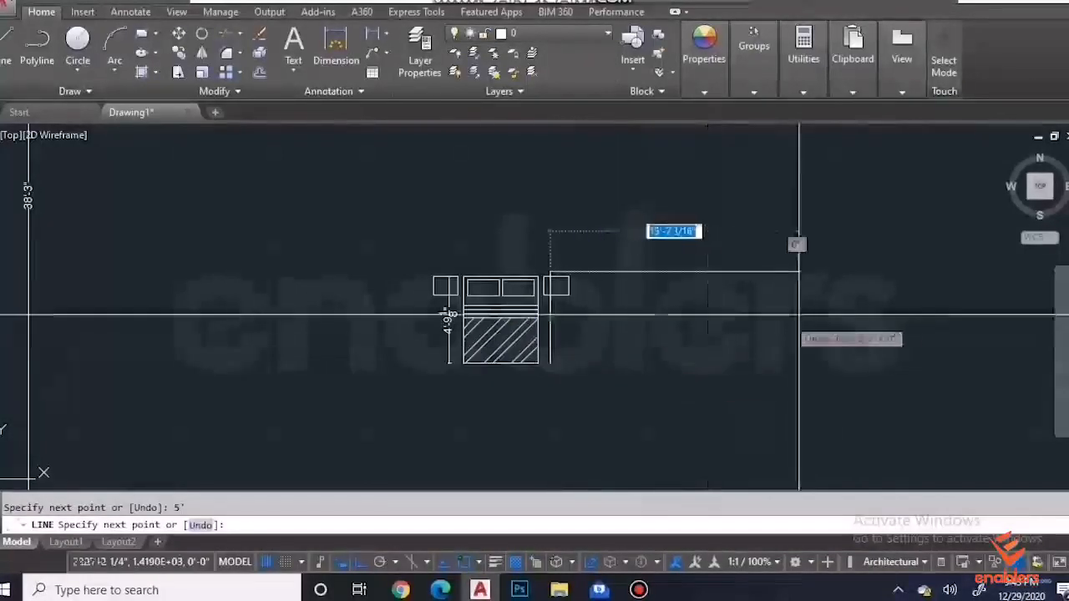
key(Return)
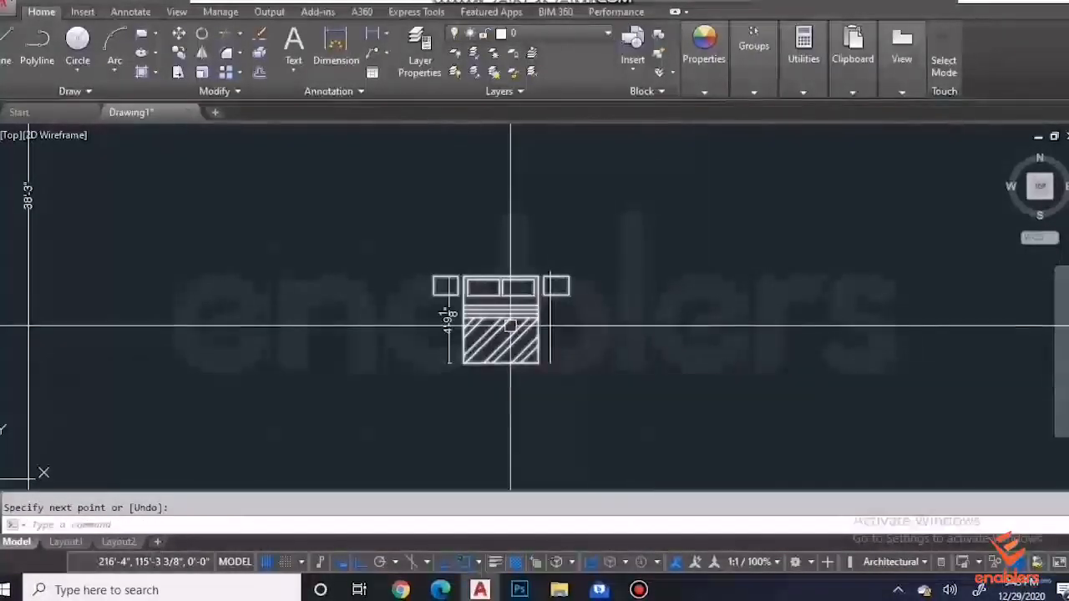
Step: Scale the spare bed block again from its lower-left corner by a 5' reference length, picking a new length that makes it about 5'-1" long
key(Return)
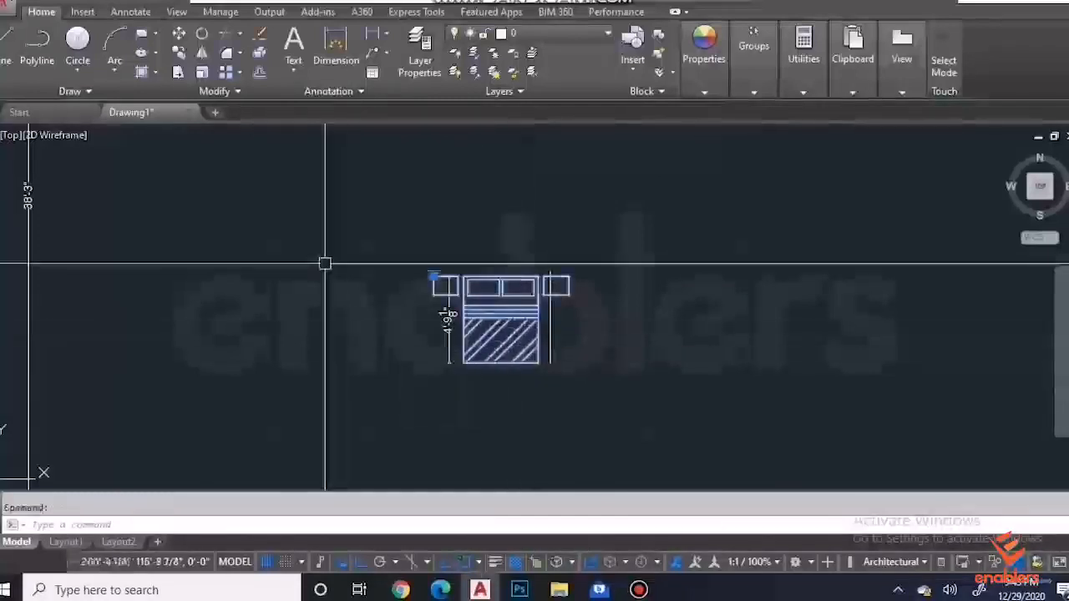
click(204, 74)
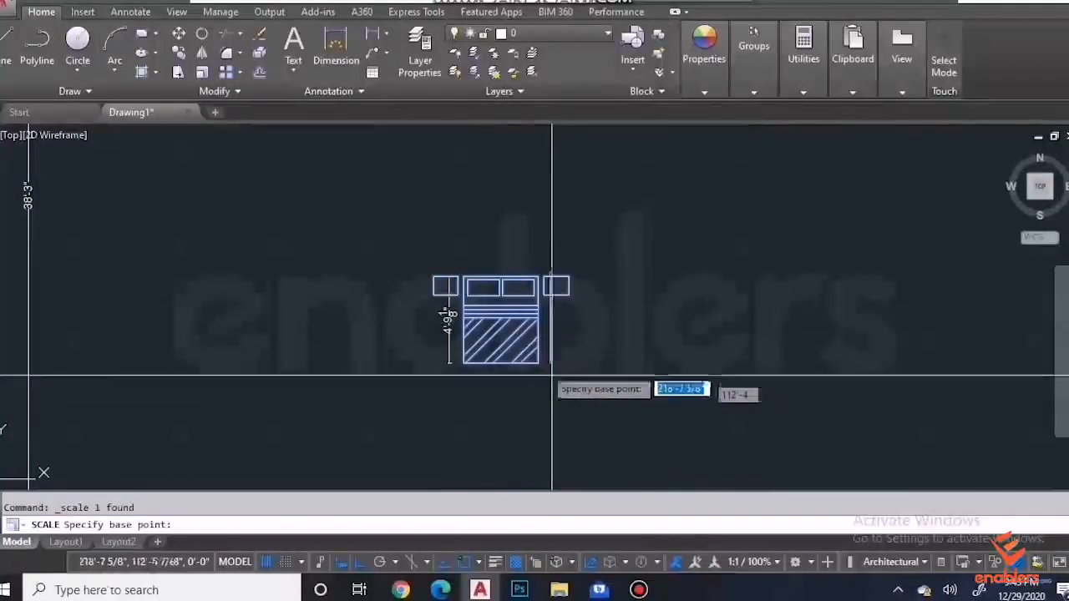
scroll(464, 363, up, 2)
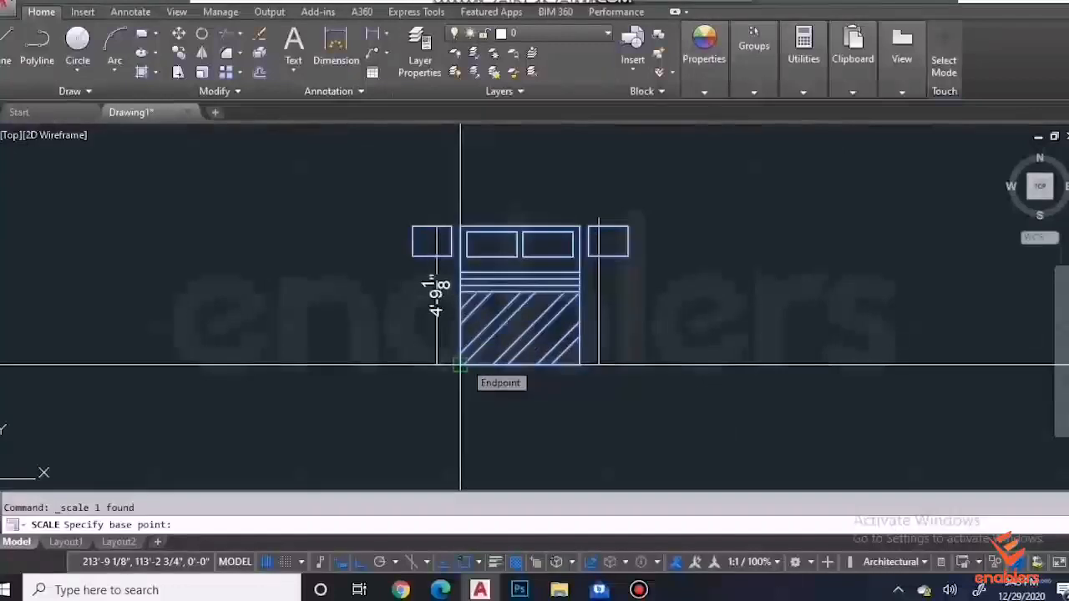
click(458, 365)
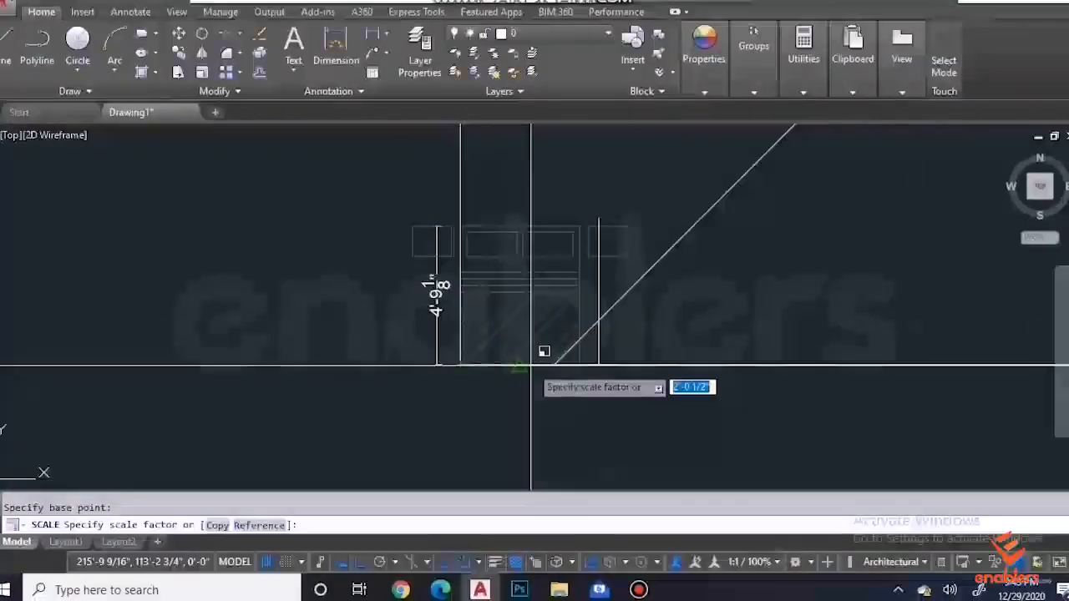
text(r)
key(Return)
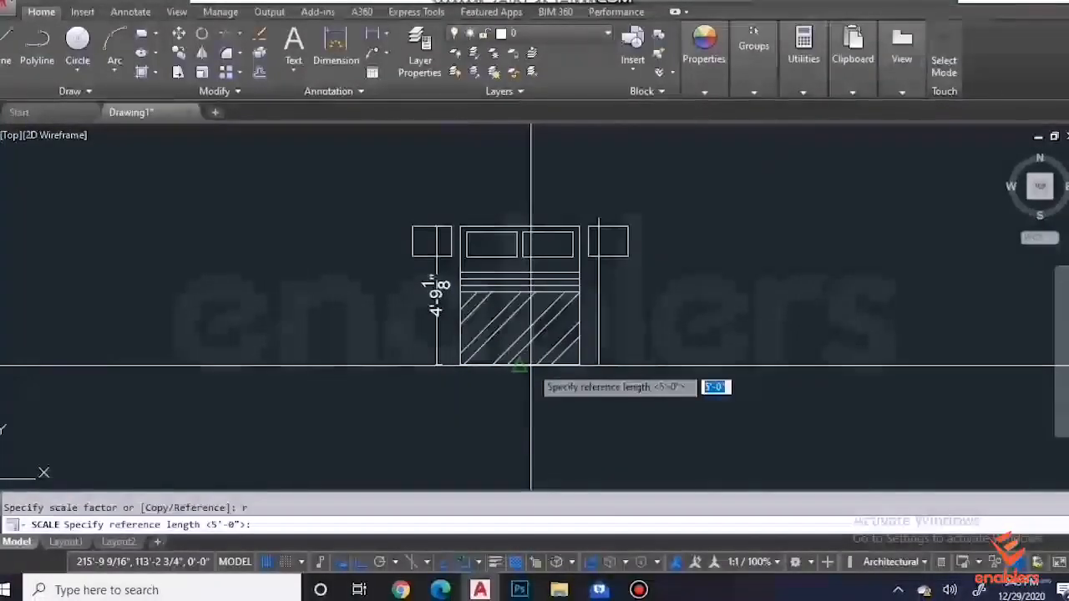
text(5')
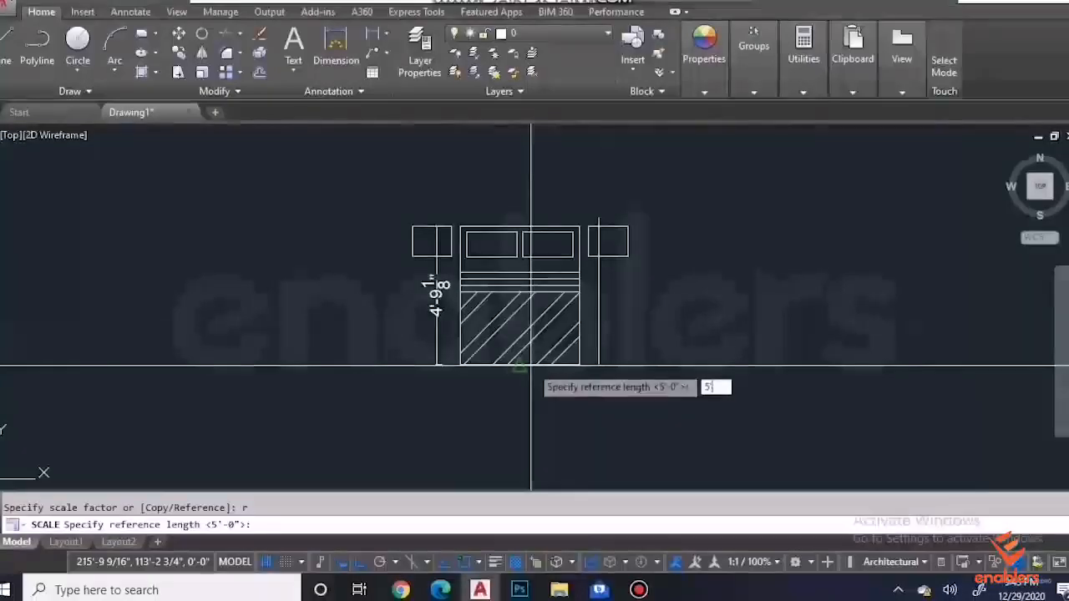
key(Return)
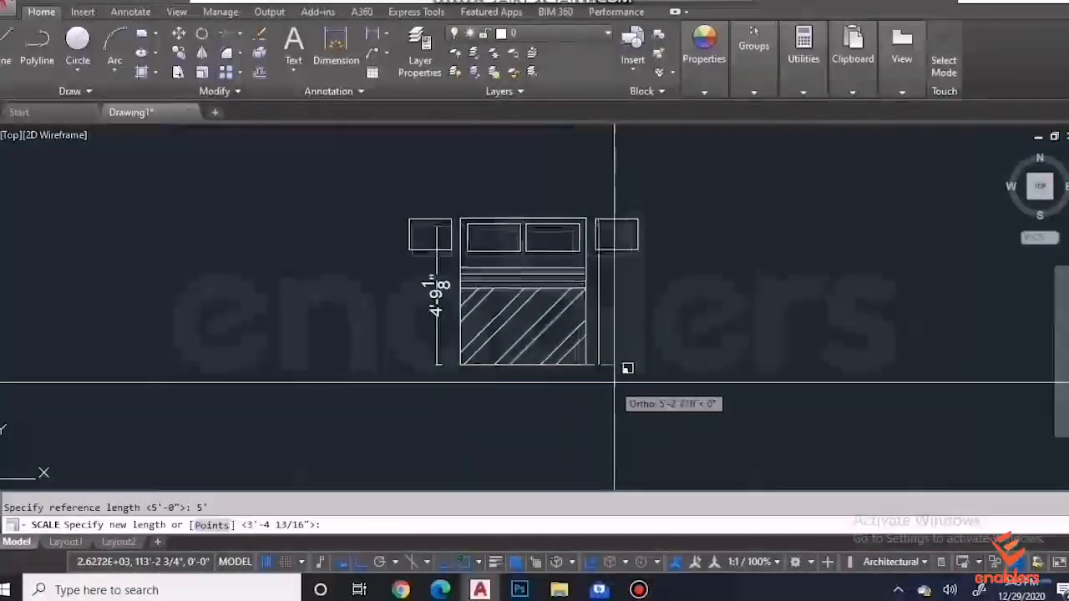
click(615, 383)
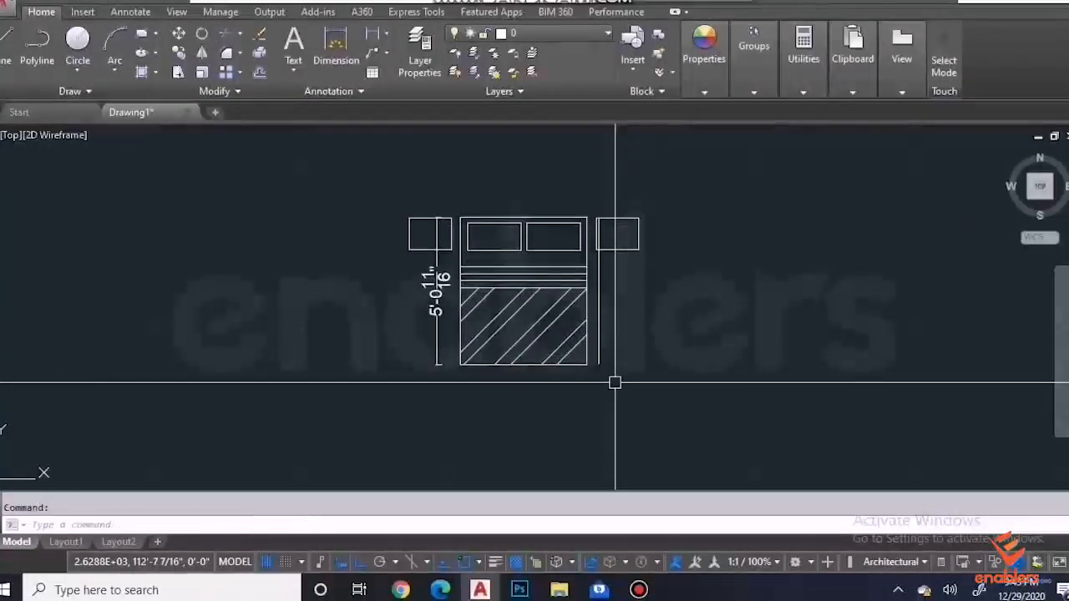
Step: Erase the vertical guide line and the length dimension beside the scaled spare bed
click(599, 330)
key(Delete)
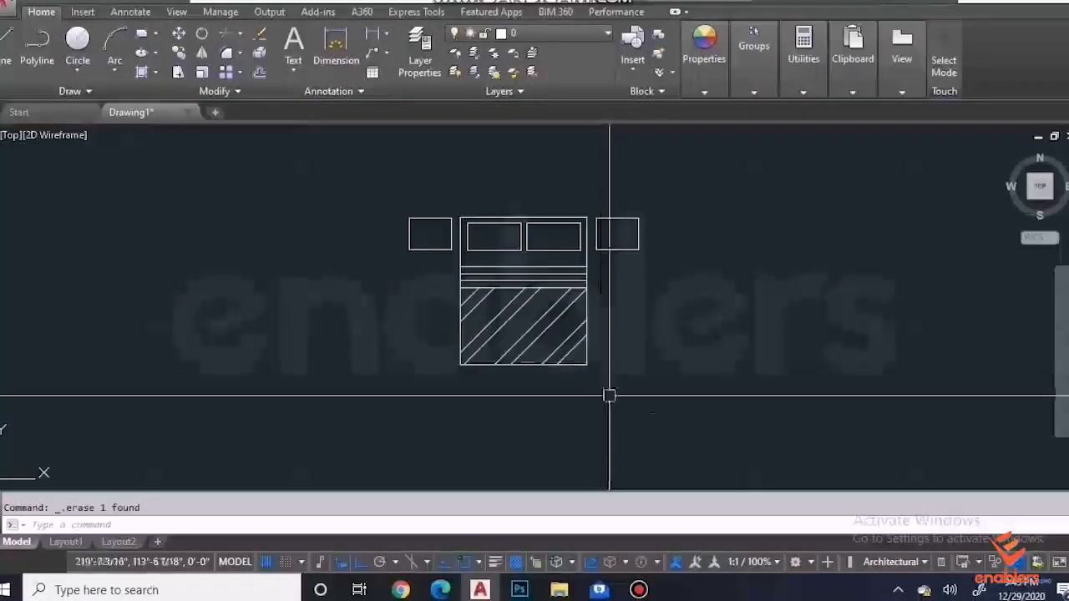
scroll(714, 362, down, 4)
scroll(711, 363, down, 4)
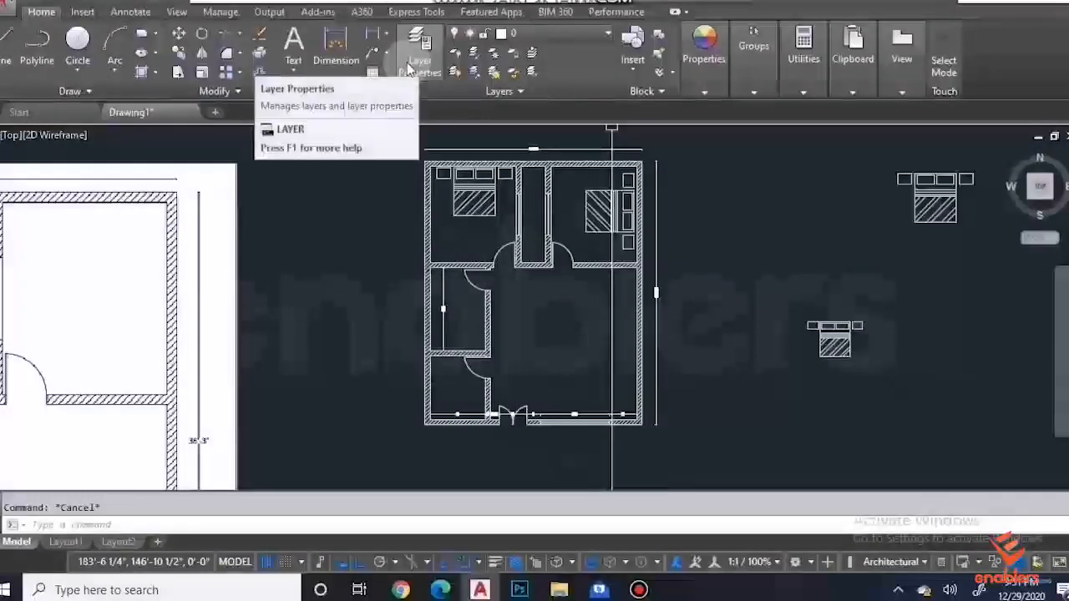
Step: Create a layer named dimensions and give it the green index colour 84
click(411, 65)
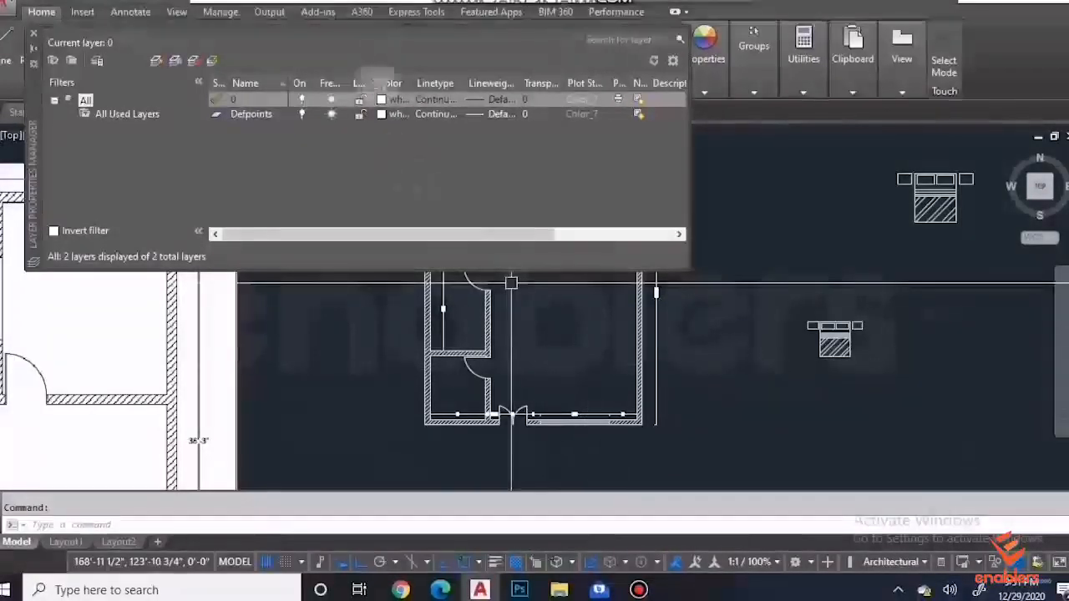
click(157, 61)
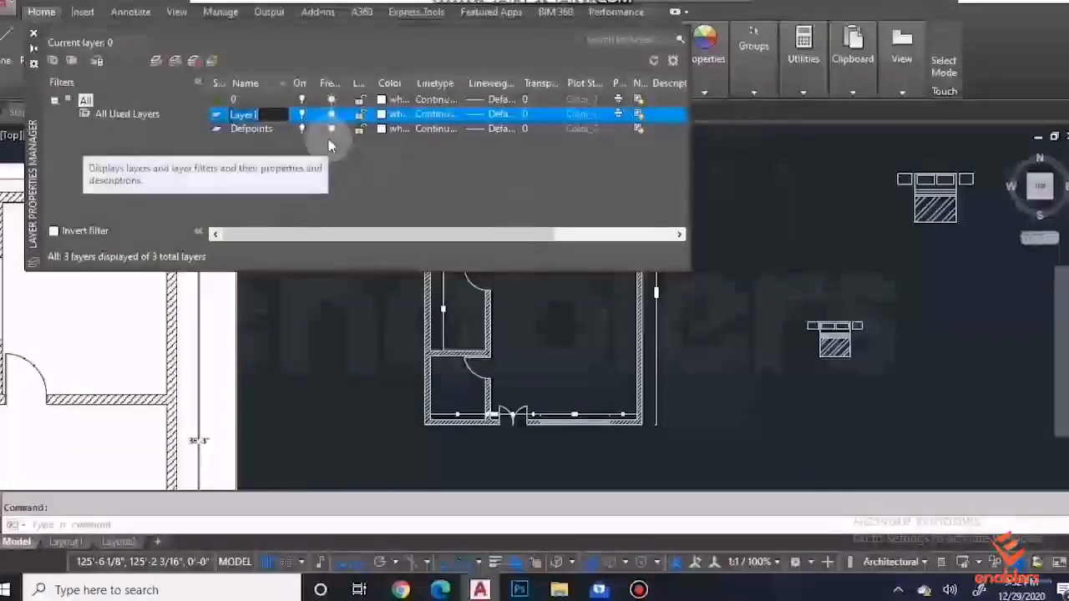
text(dimens)
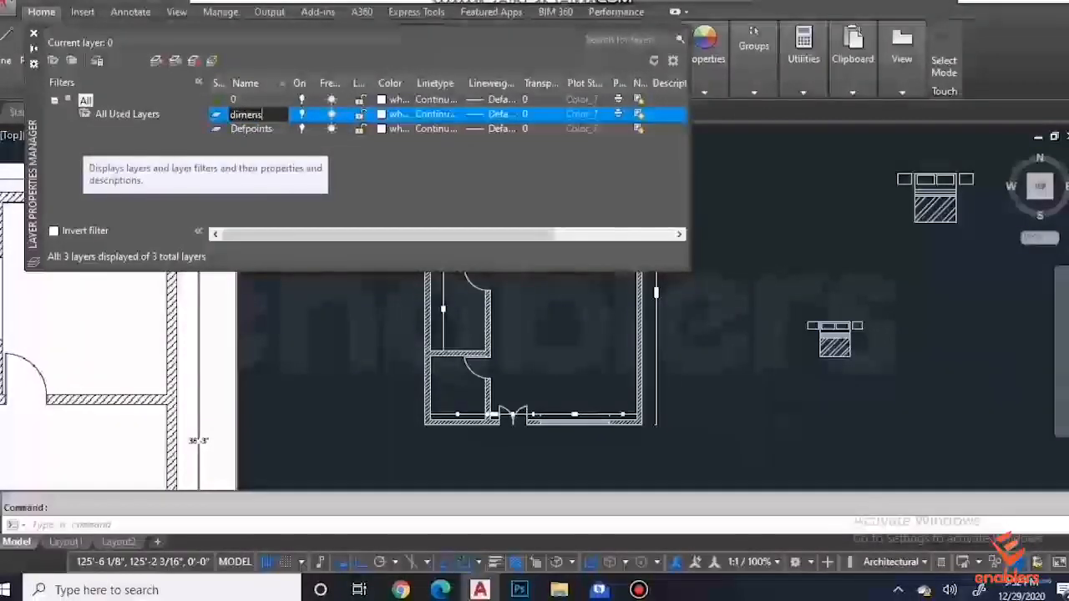
text(ions)
key(Return)
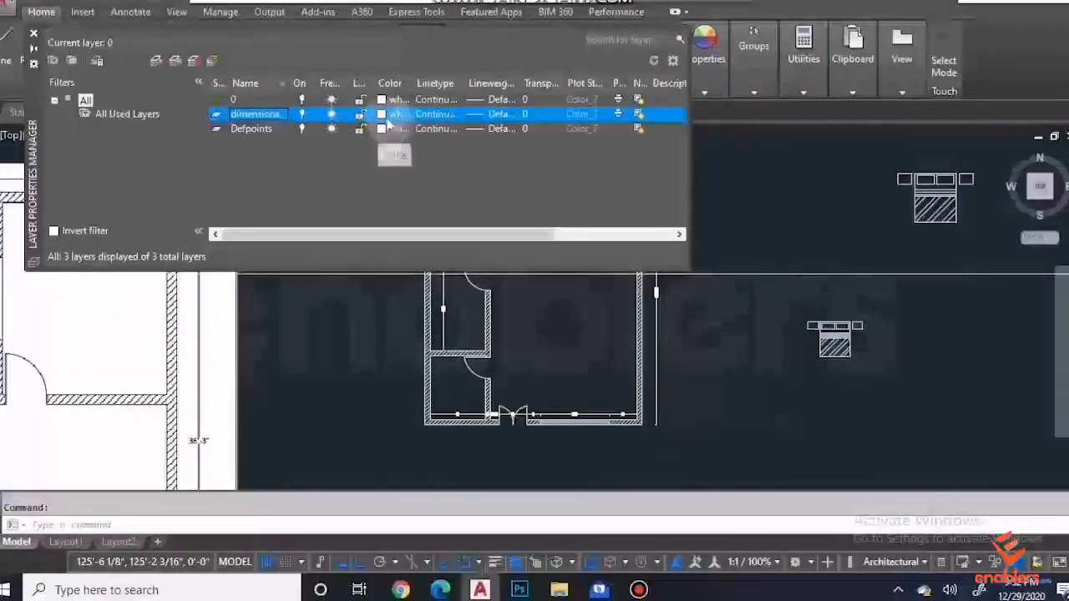
click(386, 117)
click(486, 210)
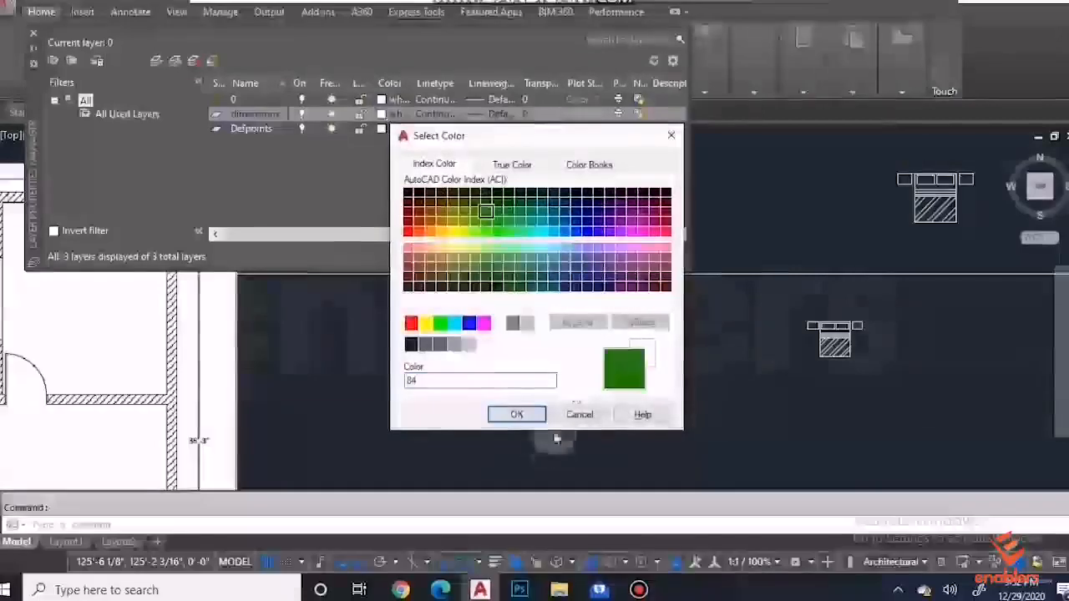
click(514, 414)
Step: Add a layer named doors with the brown index colour 32
key(alt+n)
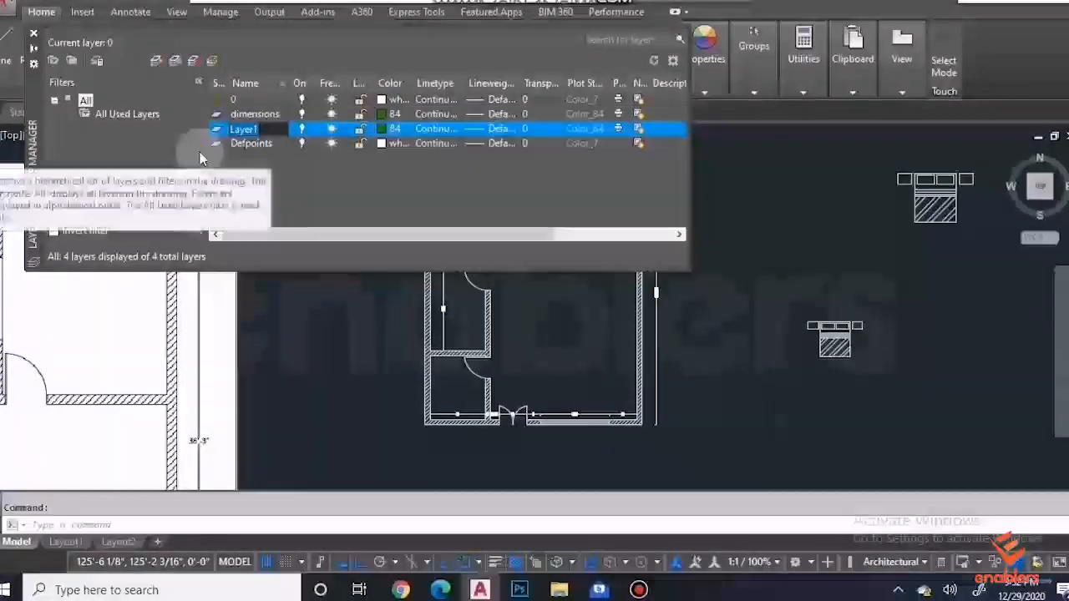
text(doors)
click(381, 130)
click(432, 218)
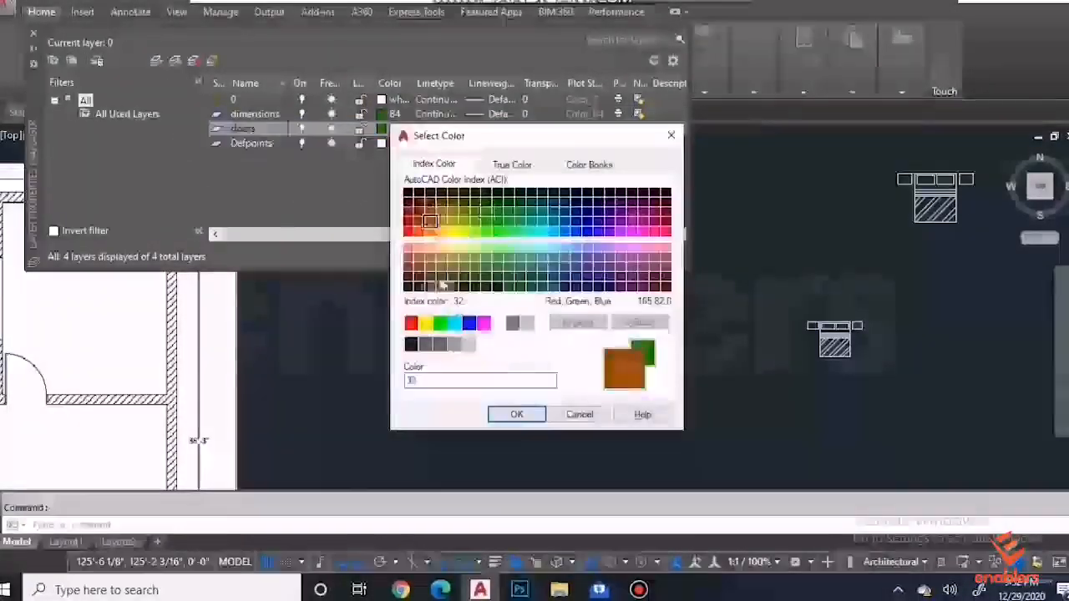
click(531, 416)
Step: Add a layer named hatch with the blue index colour 180
key(alt+n)
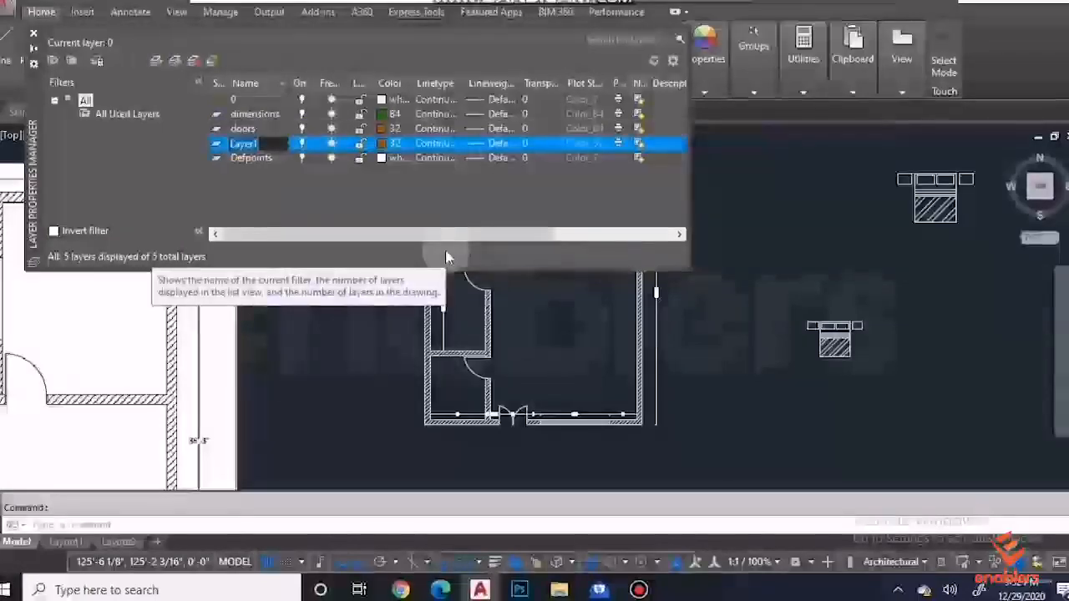
text(bitch)
click(381, 143)
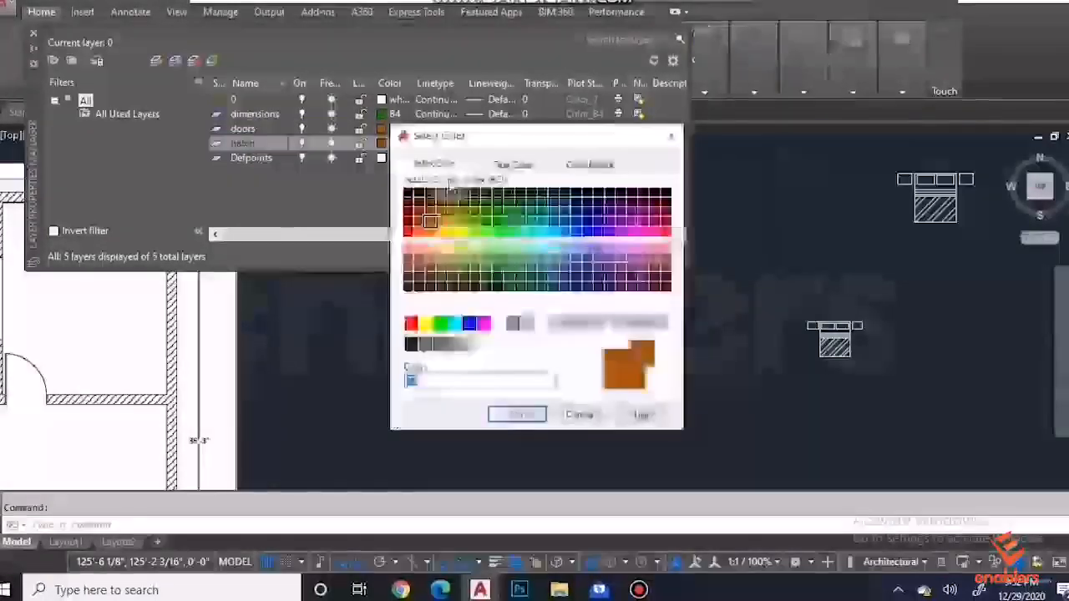
click(598, 230)
click(511, 416)
Step: Add a layer named blocks with the yellow index colour 50 and close the layer manager
click(156, 60)
text(blocks)
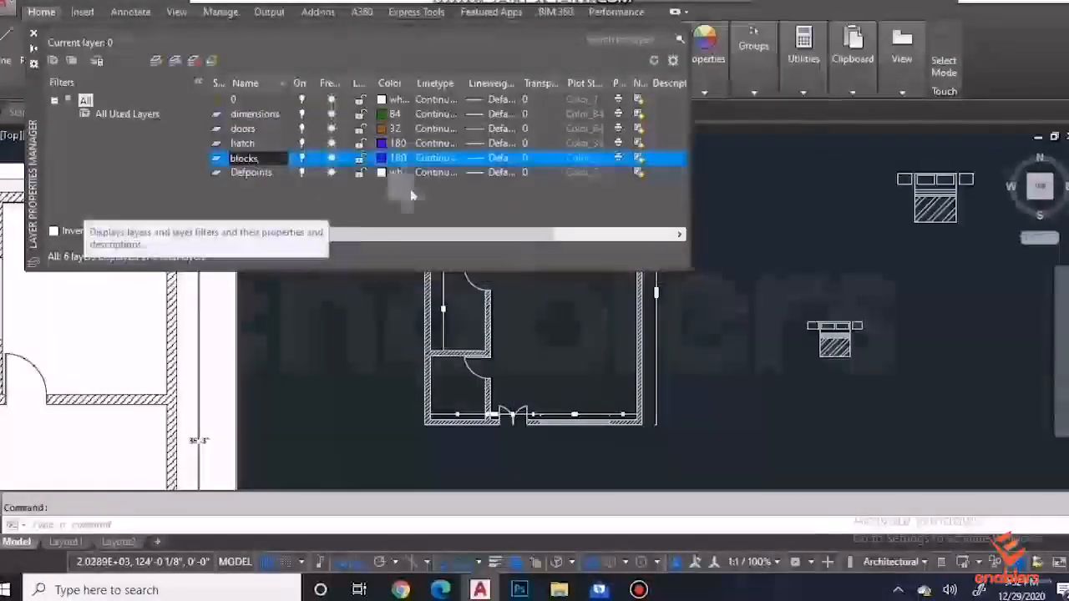
click(382, 157)
click(454, 234)
key(Return)
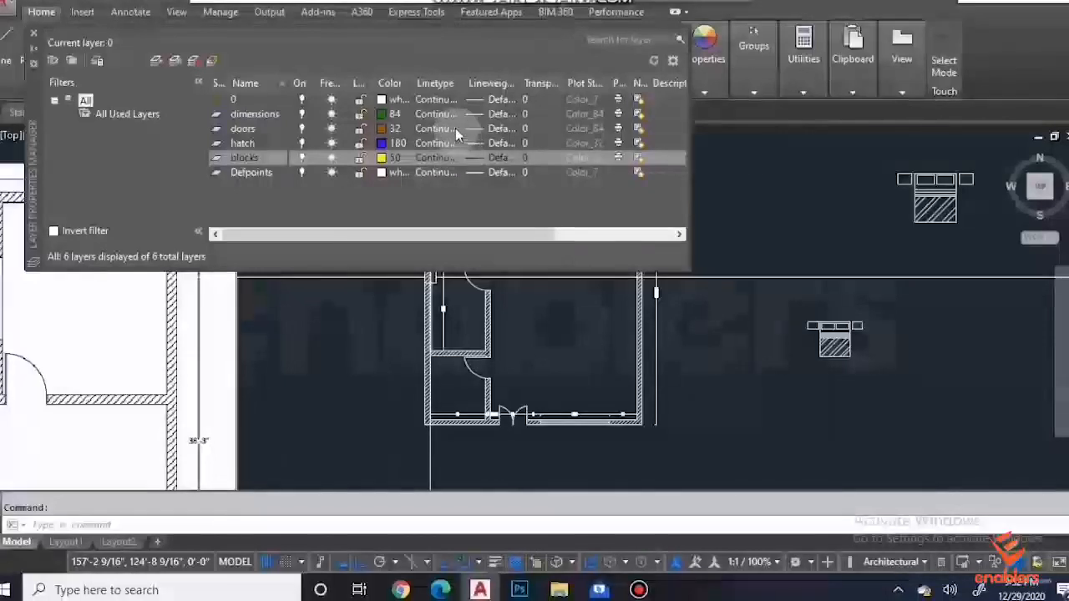
click(34, 36)
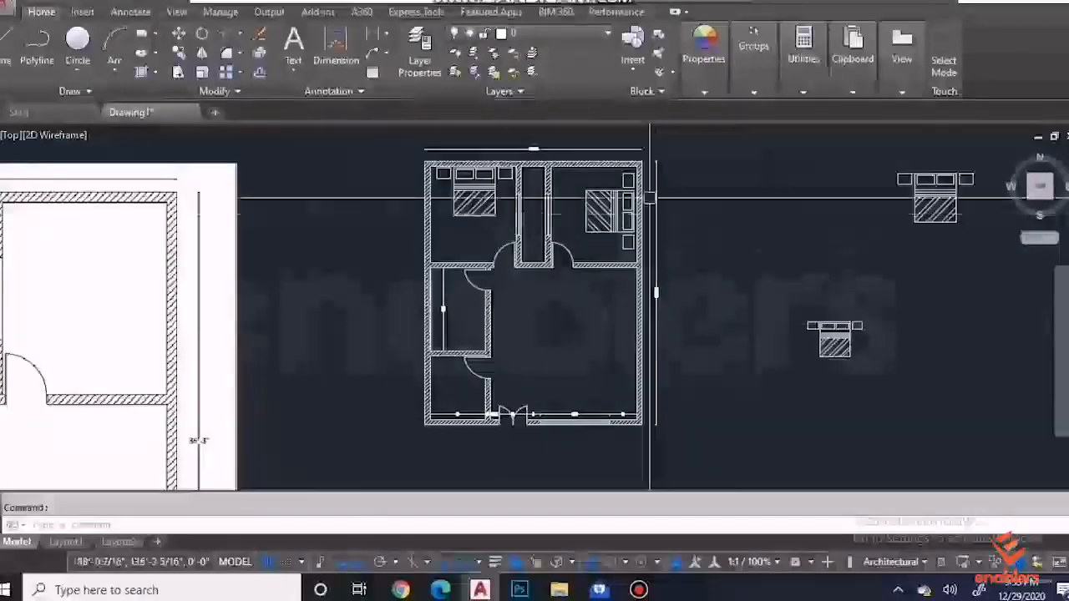
Step: Assign the two bed blocks in the upper bedrooms to the blocks layer
click(608, 221)
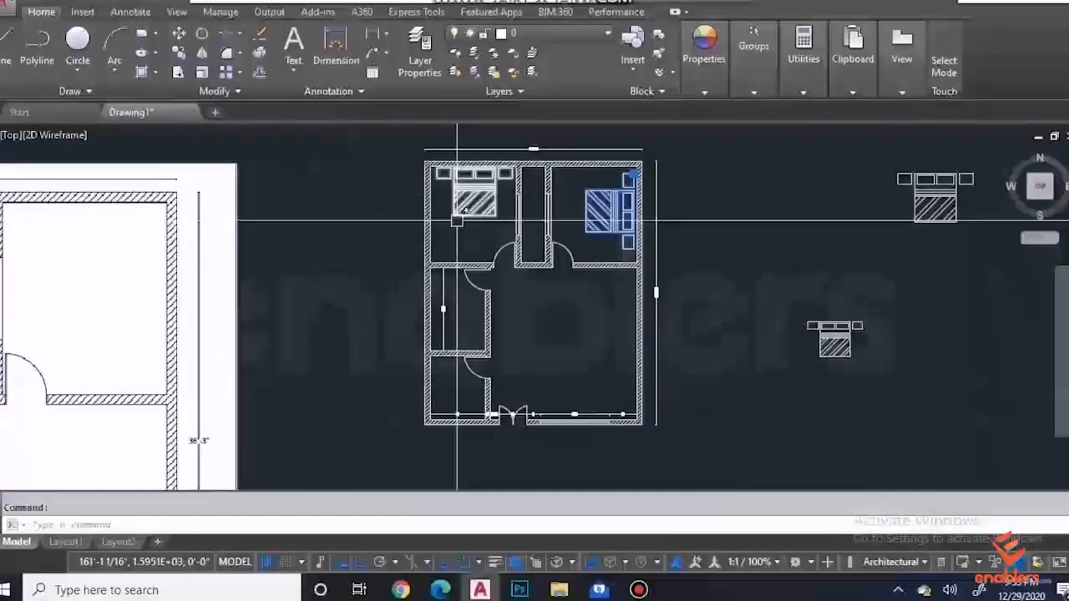
click(454, 206)
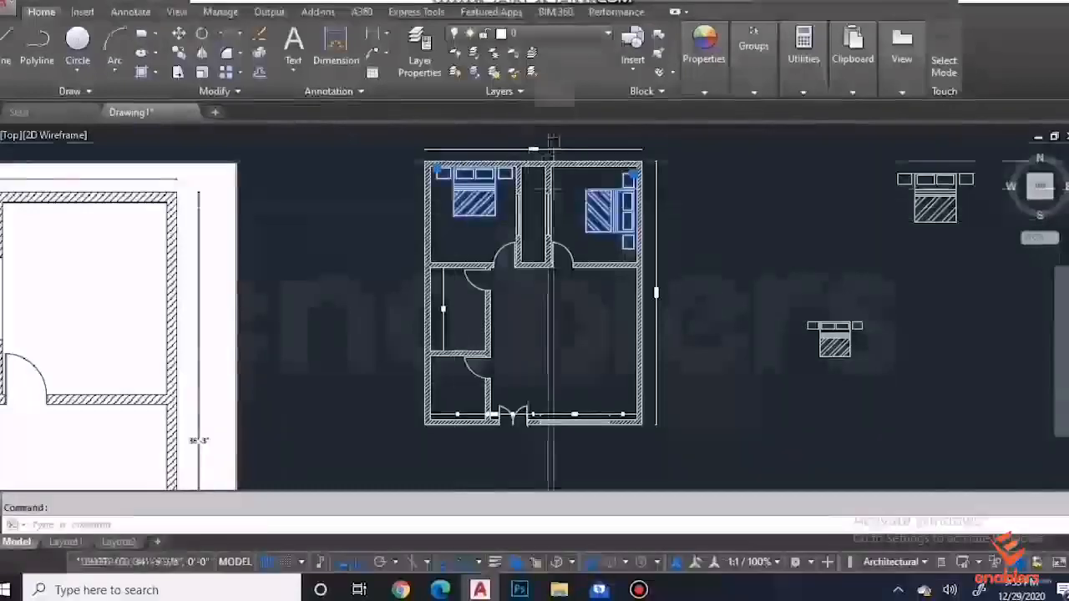
click(534, 34)
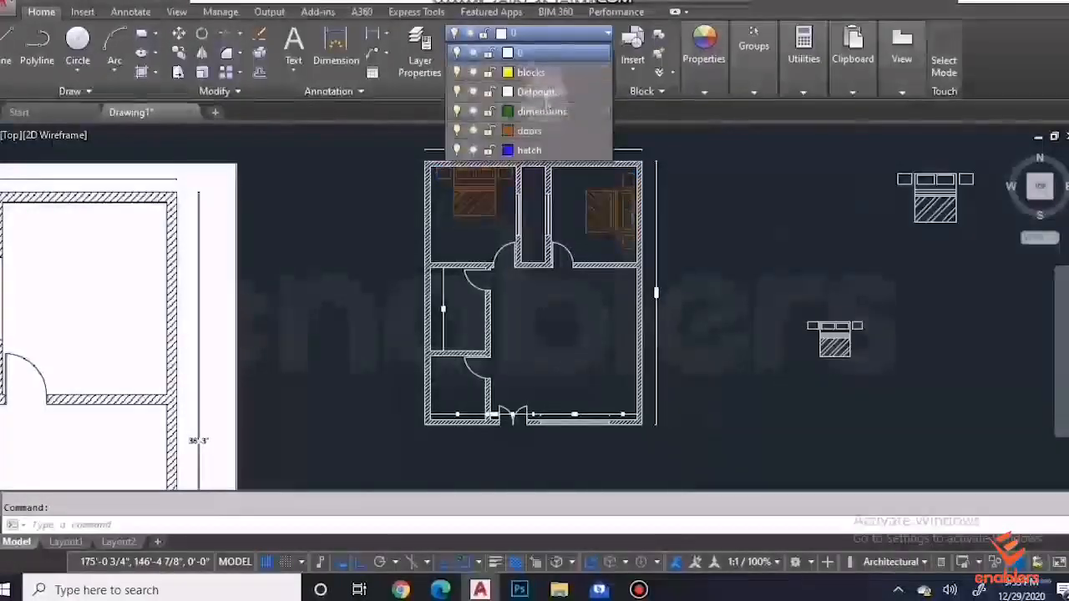
click(544, 74)
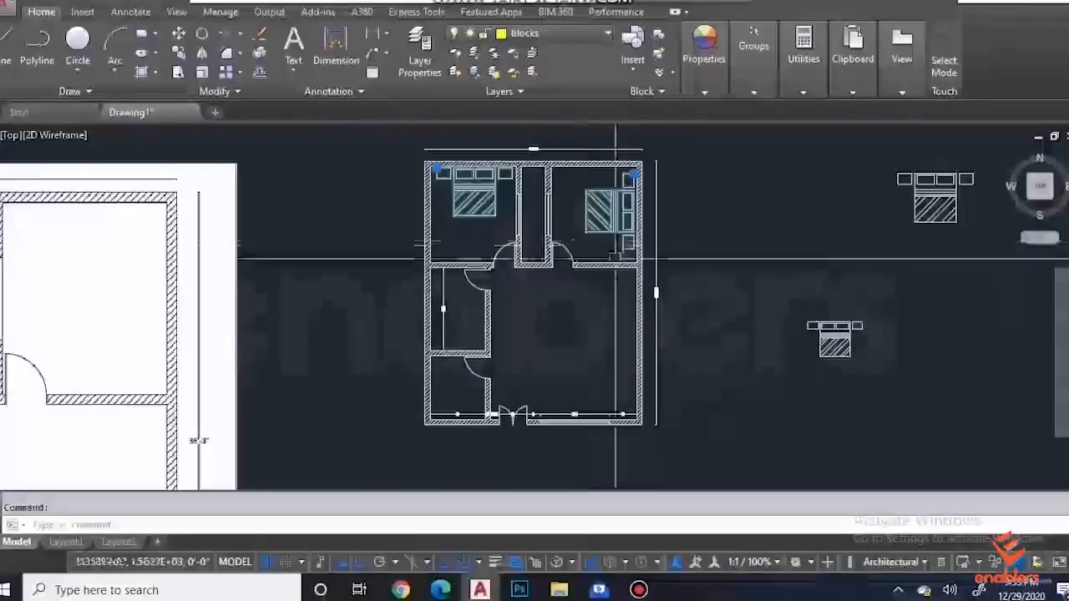
Step: Assign the wall hatch, together with the still selected bed blocks, to the hatch layer and clear the selection
scroll(539, 208, up, 2)
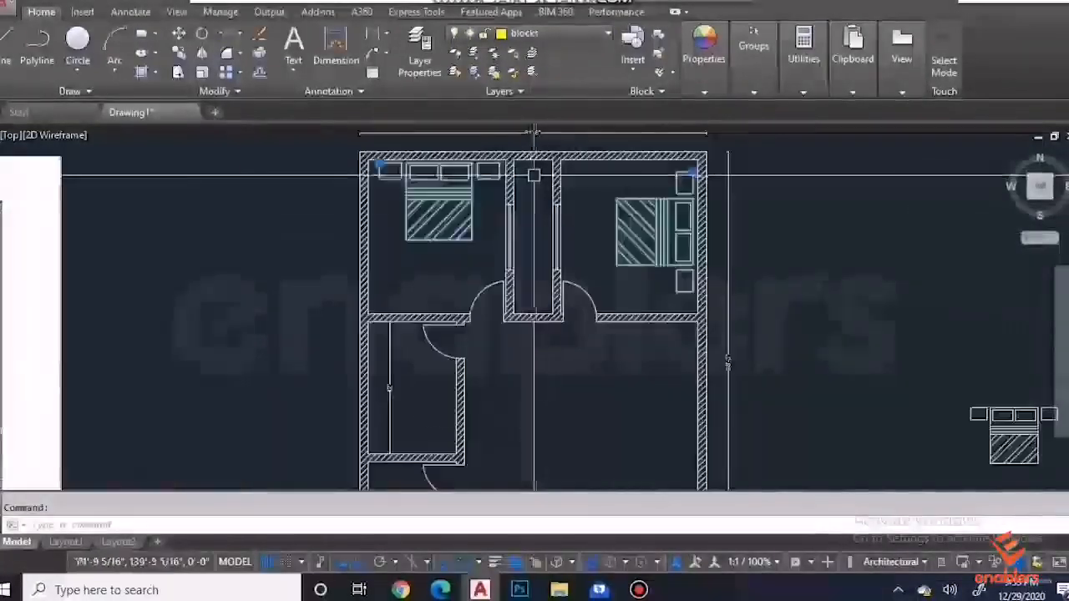
scroll(564, 155, up, 6)
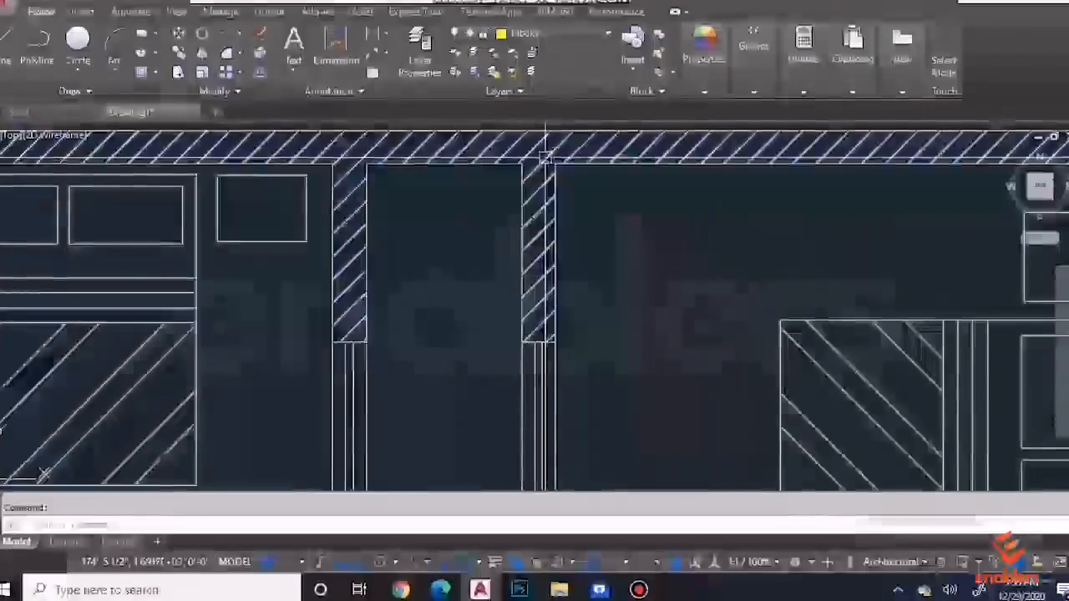
click(522, 35)
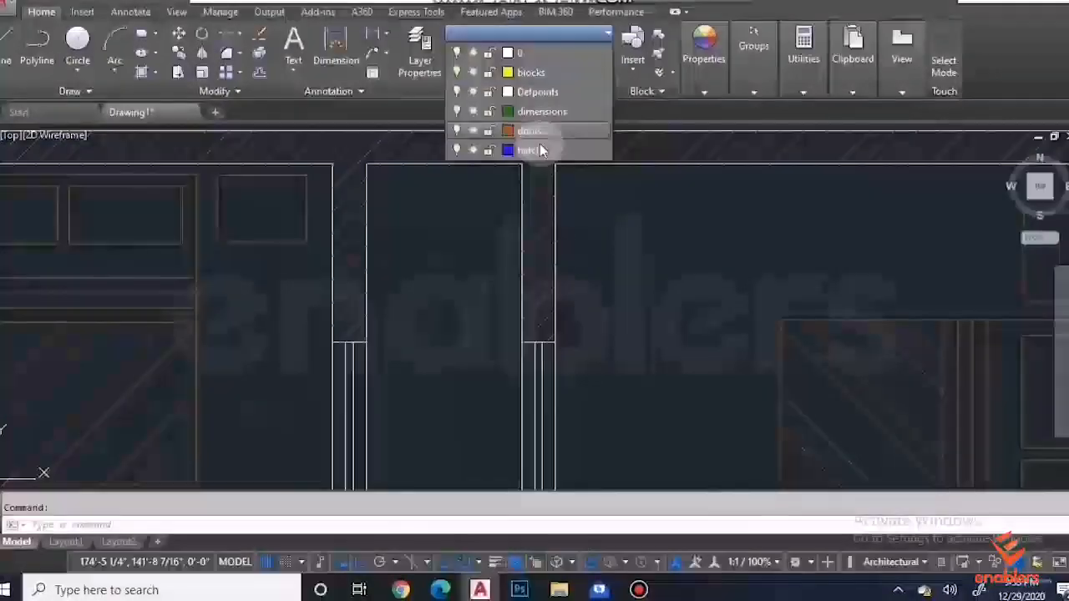
click(539, 150)
scroll(556, 175, down, 5)
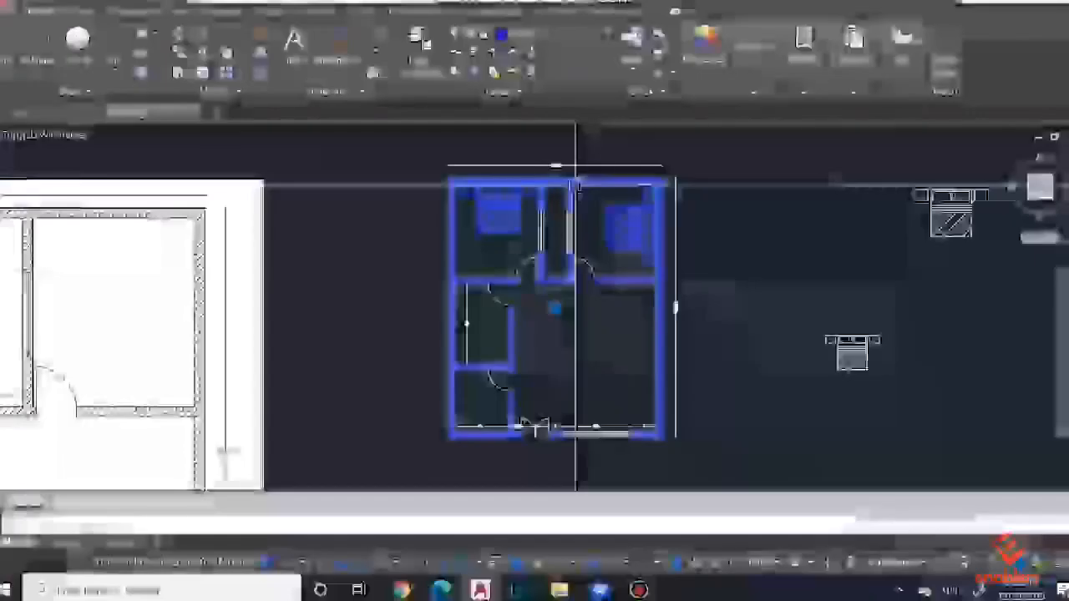
scroll(543, 238, up, 2)
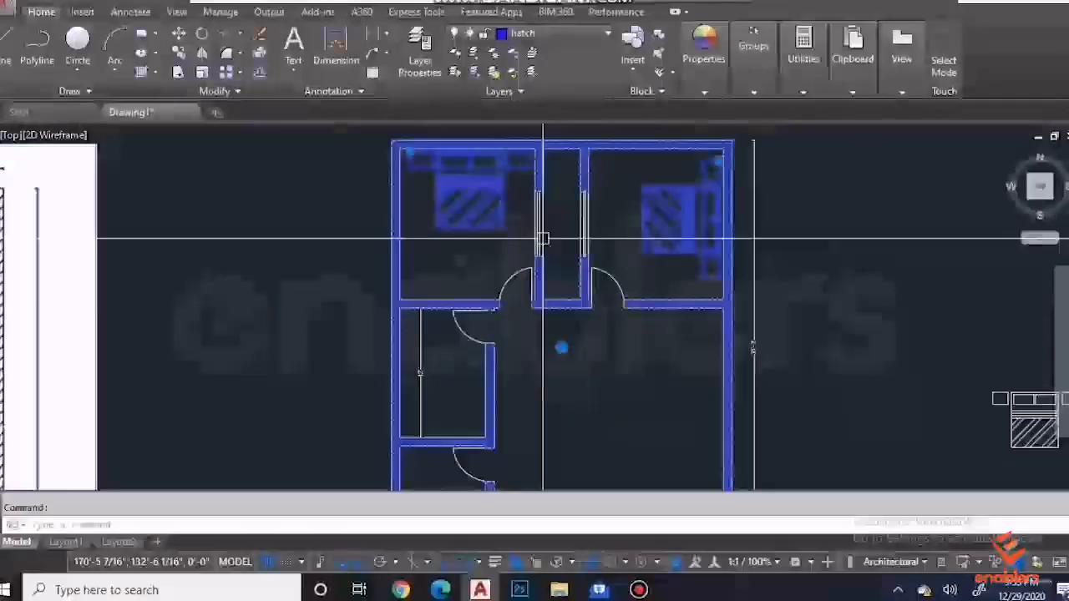
scroll(680, 205, up, 4)
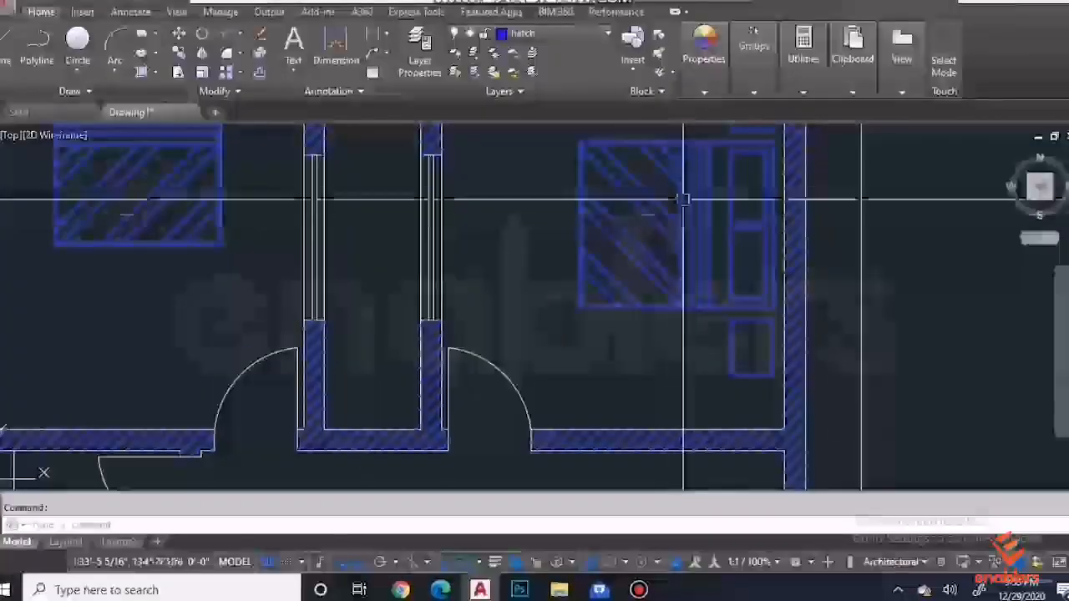
key(Escape)
Step: Reassign the two bed blocks in the upper bedrooms from the hatch layer to the blocks layer and clear the selection
scroll(718, 317, down, 4)
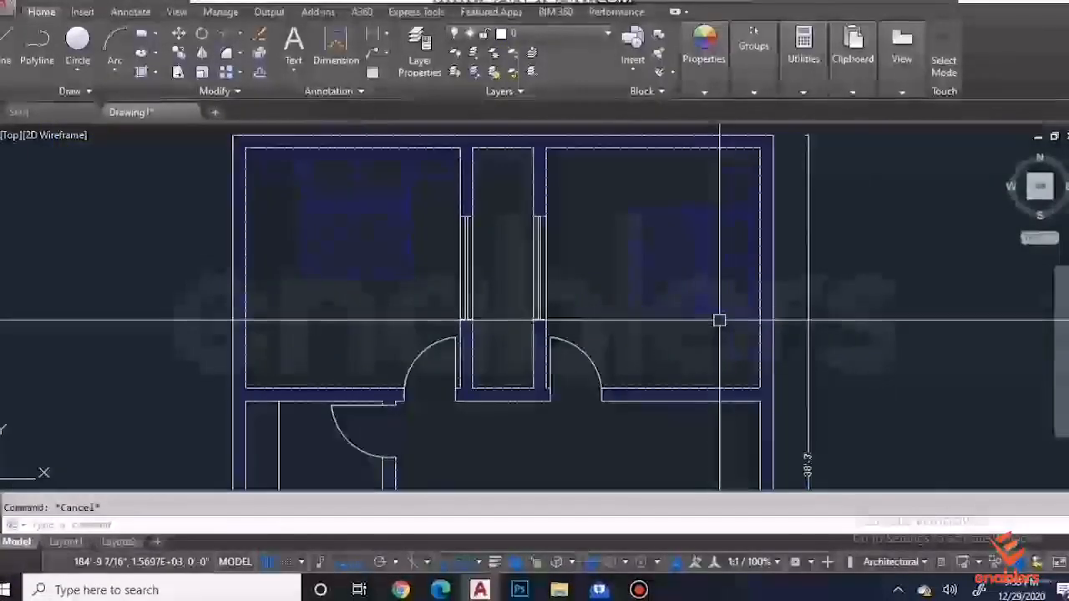
scroll(702, 285, up, 1)
click(702, 284)
click(405, 251)
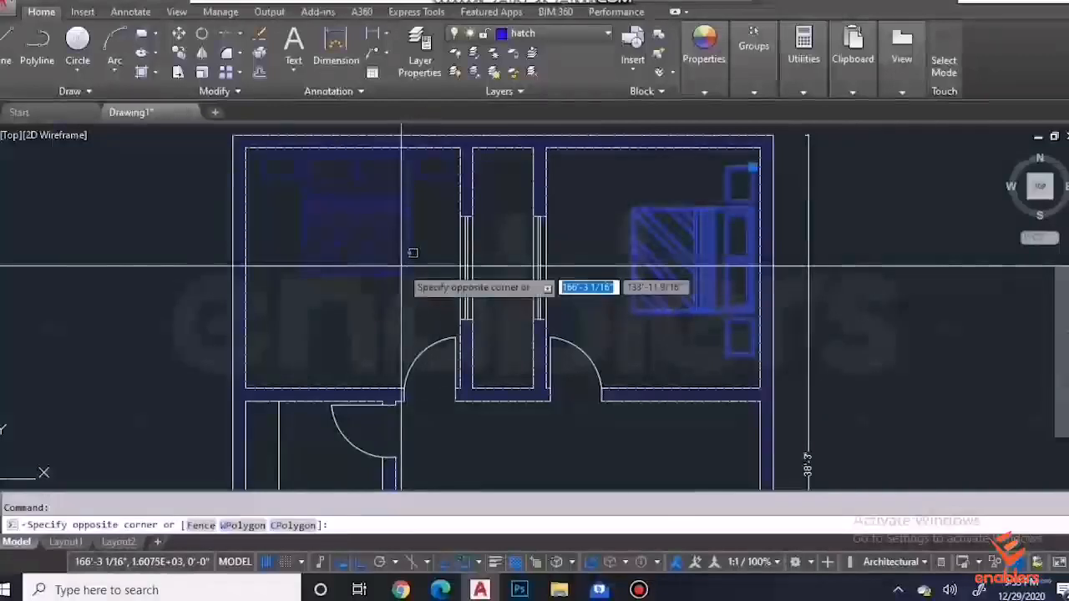
click(400, 224)
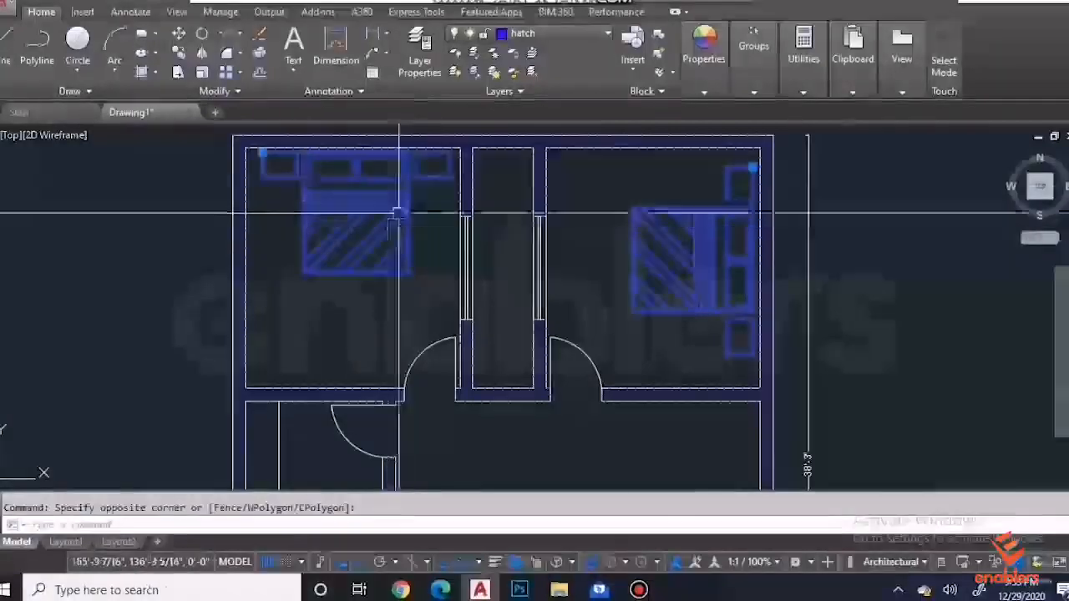
click(534, 34)
click(530, 71)
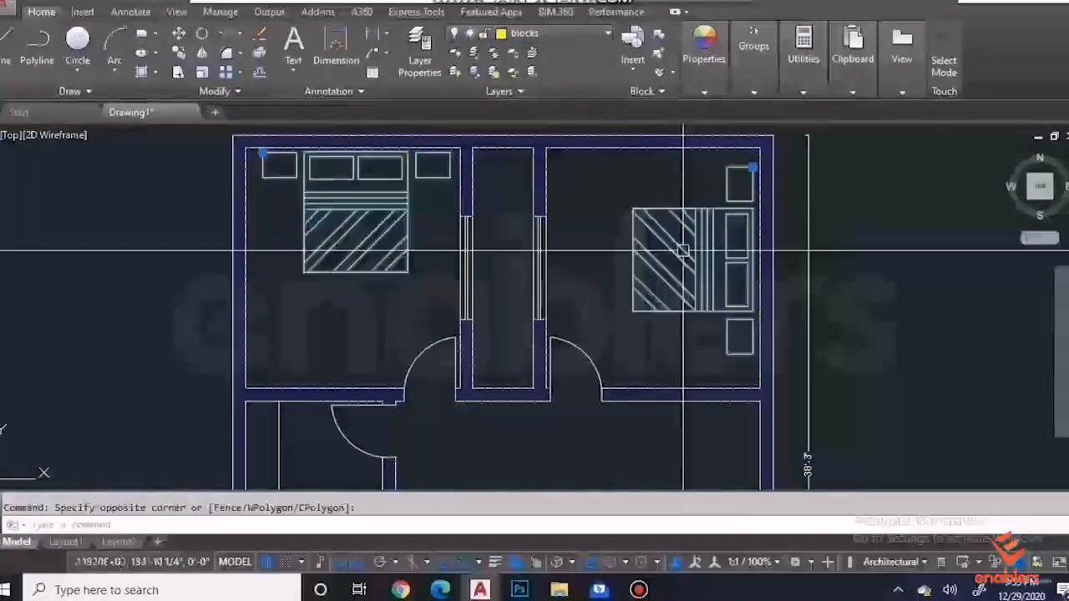
scroll(683, 250, down, 5)
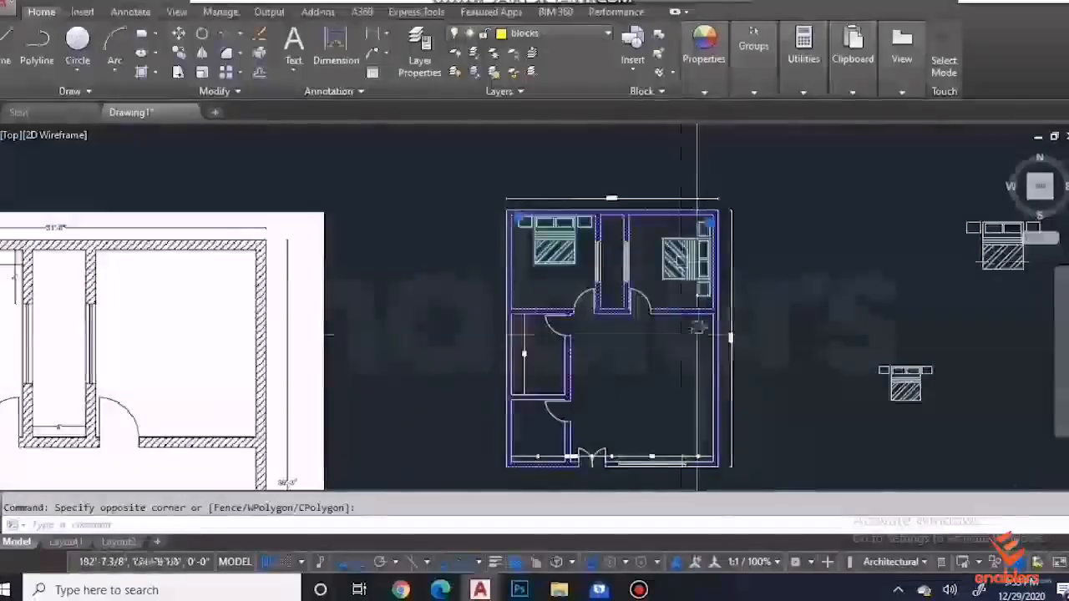
key(Escape)
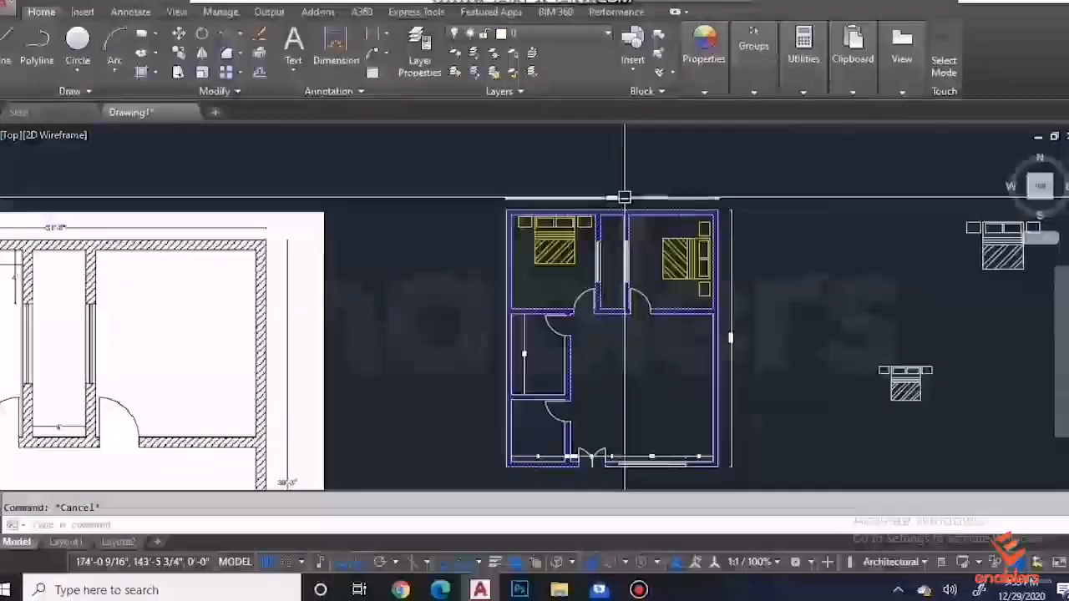
Step: Assign the plan's outer dimensions, the side room's vertical dimension and the dimension row along the lower wall to the dimensions layer
click(620, 201)
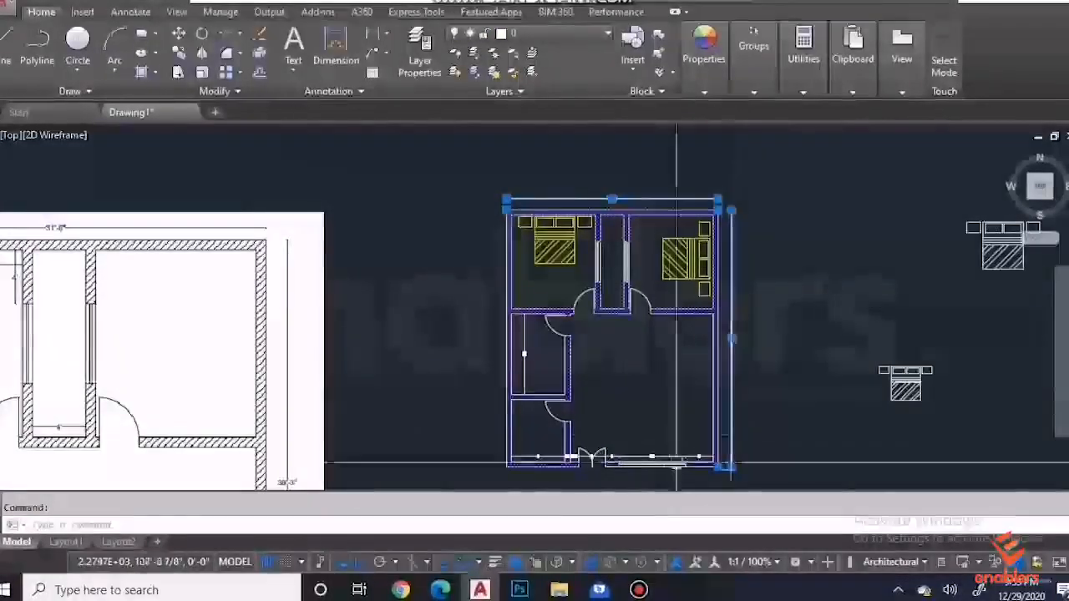
scroll(649, 462, up, 2)
click(436, 286)
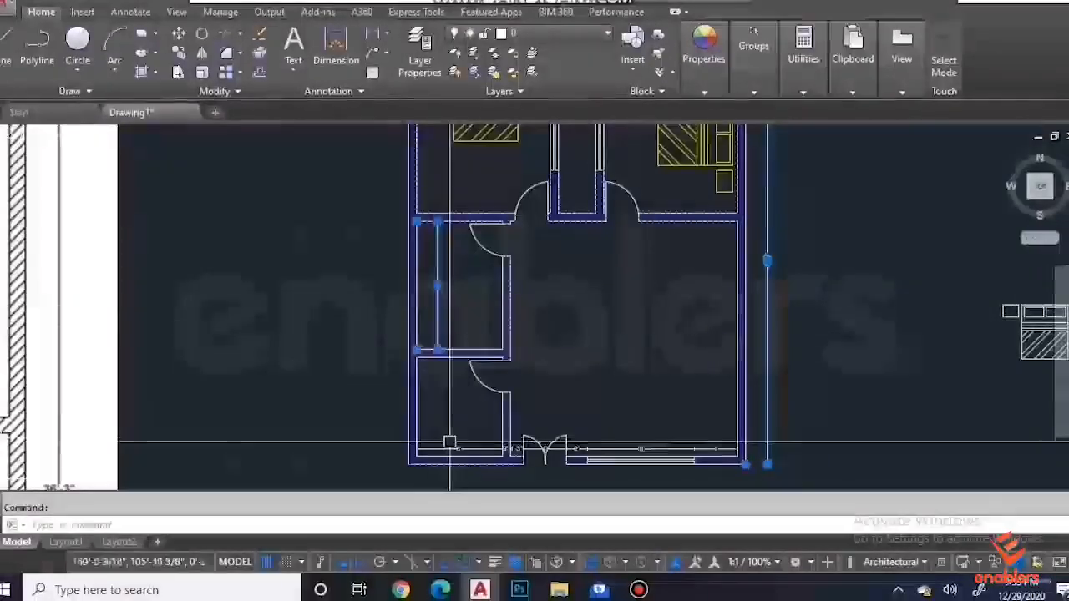
scroll(679, 456, up, 3)
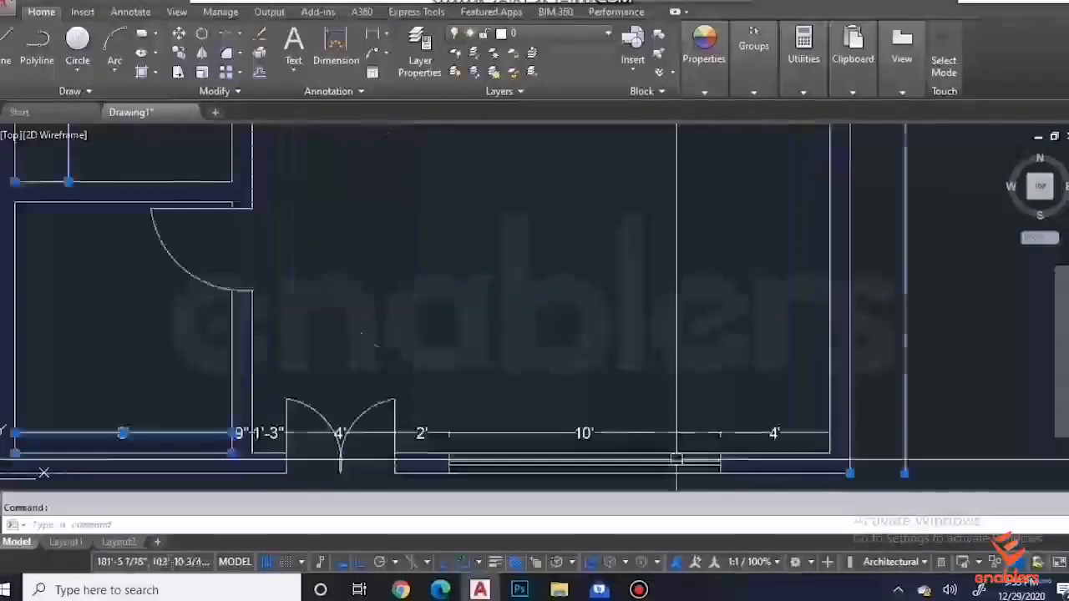
click(768, 447)
click(425, 422)
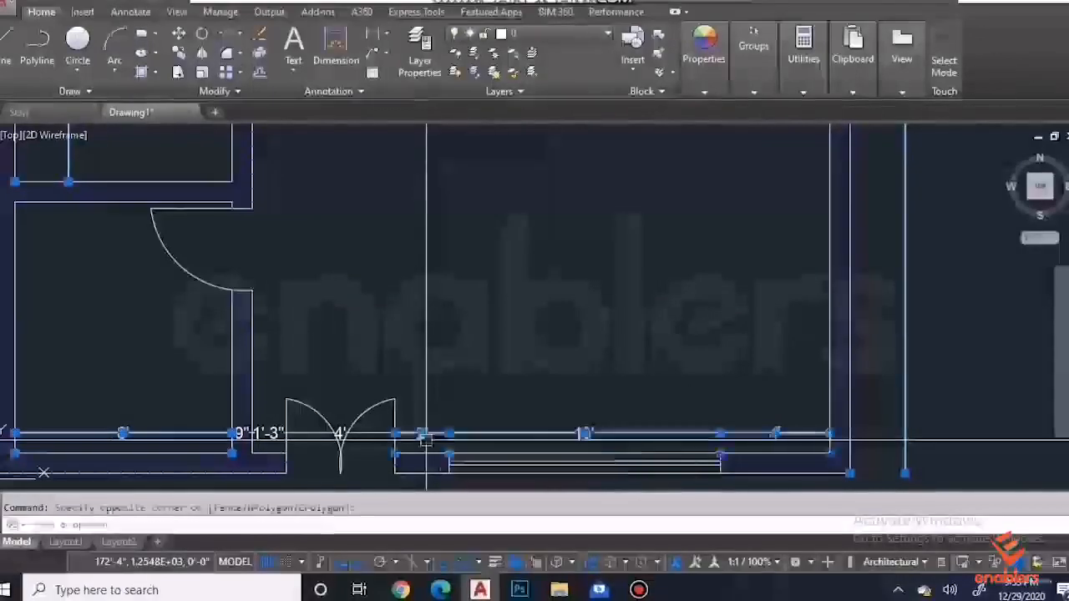
click(344, 434)
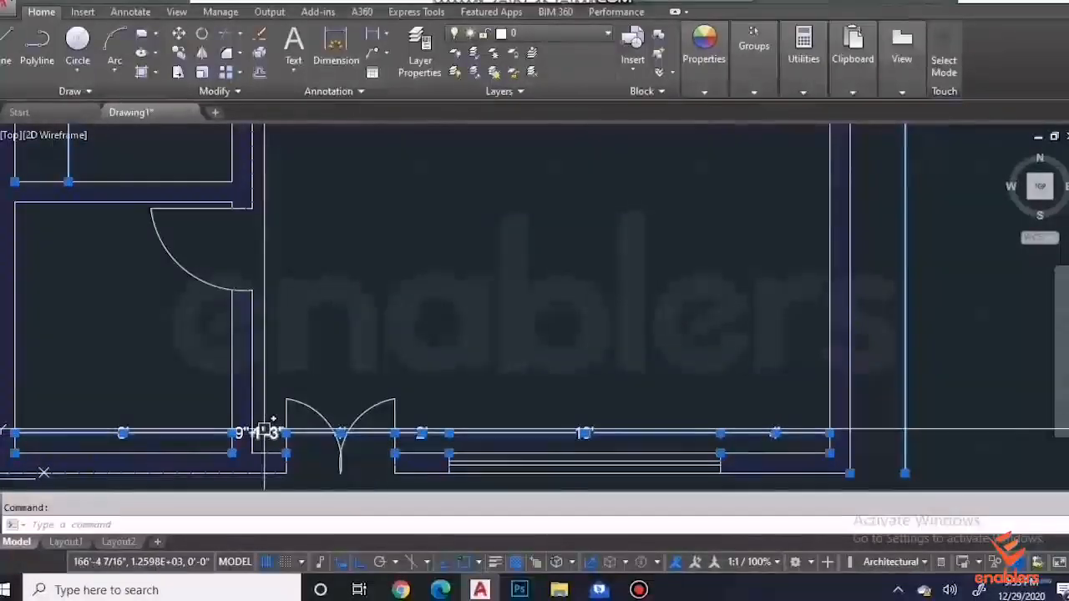
scroll(264, 432, up, 2)
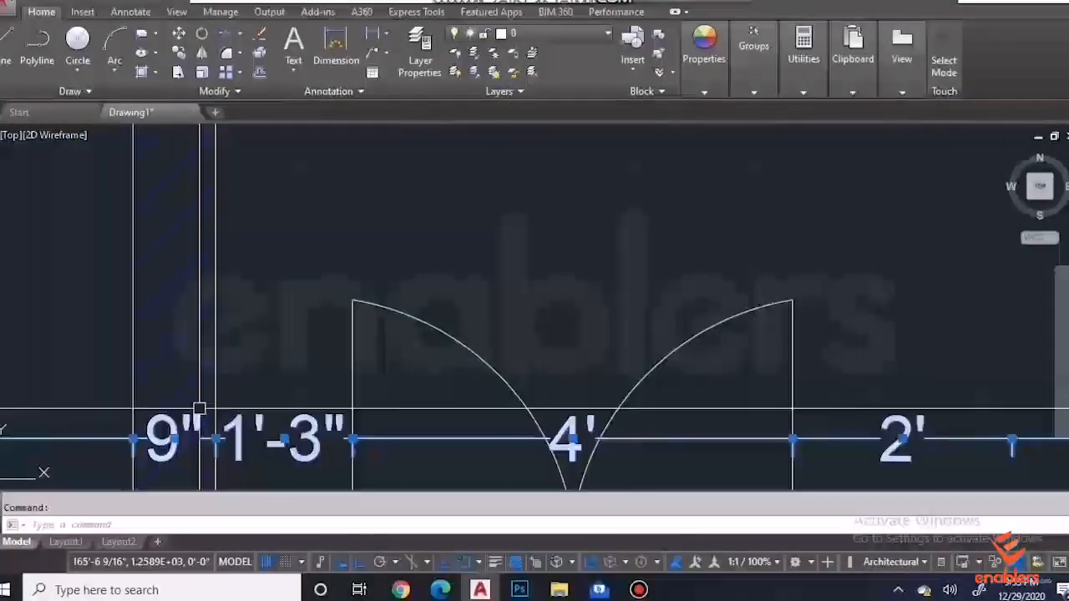
scroll(336, 306, down, 3)
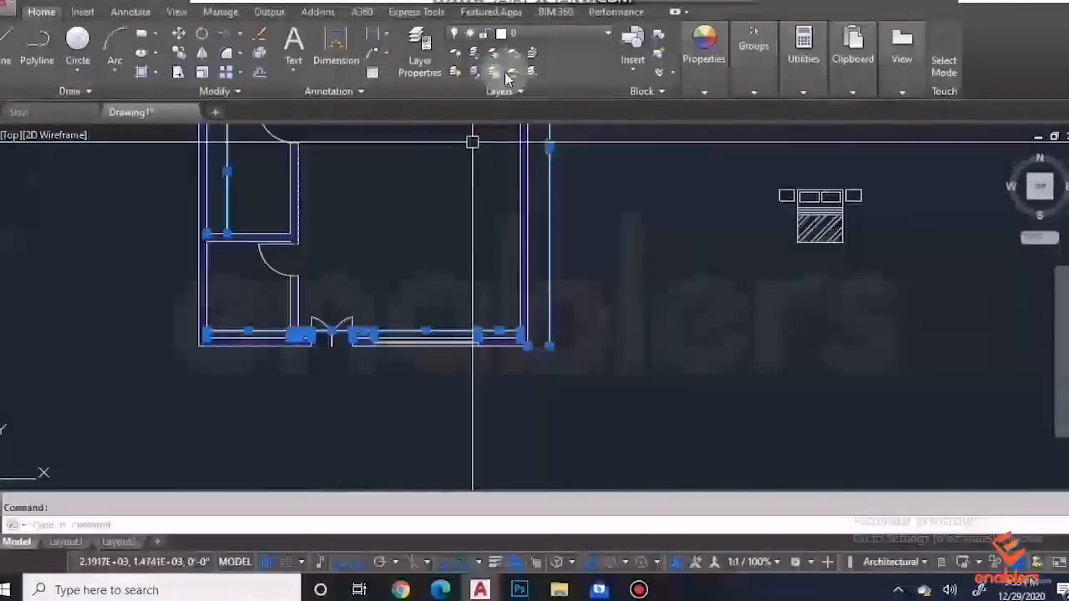
click(541, 35)
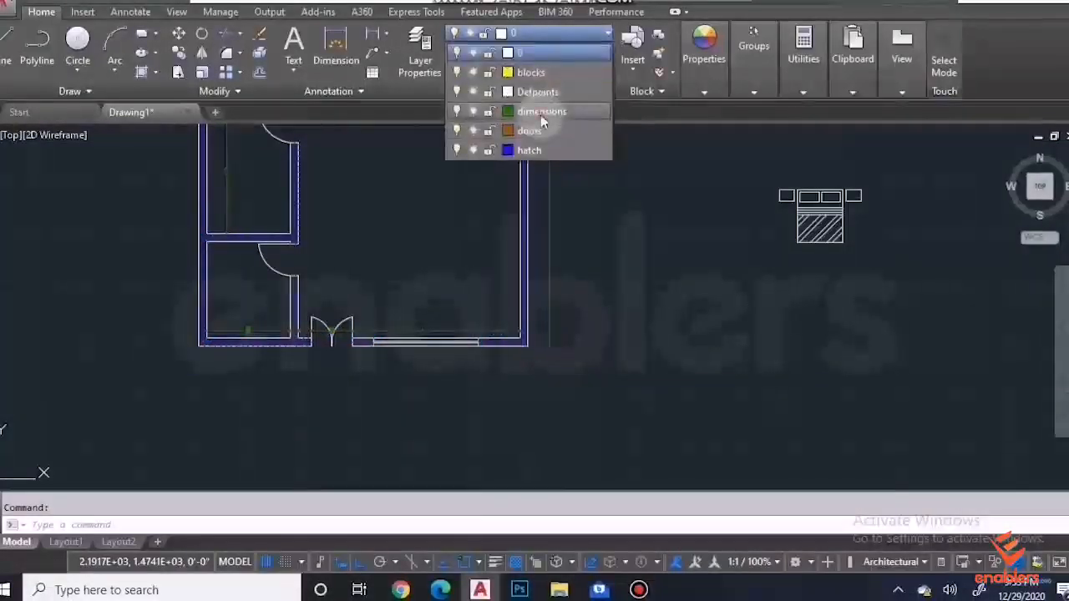
click(541, 113)
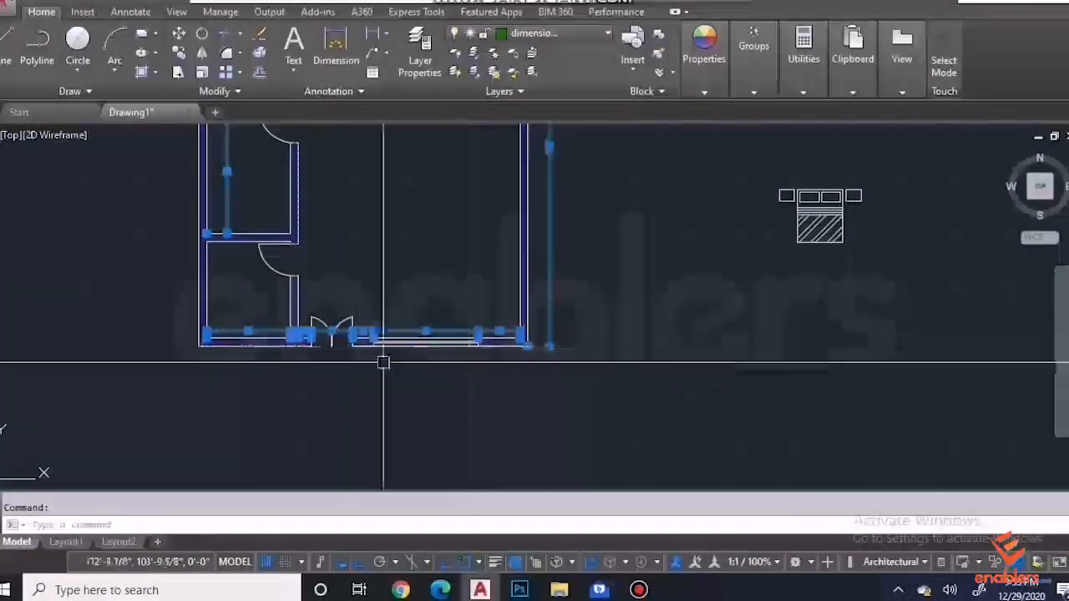
key(Escape)
Step: Assign the double entrance door and the swing doors of the side rooms and bedrooms to the doors layer, then clear the selection
click(357, 305)
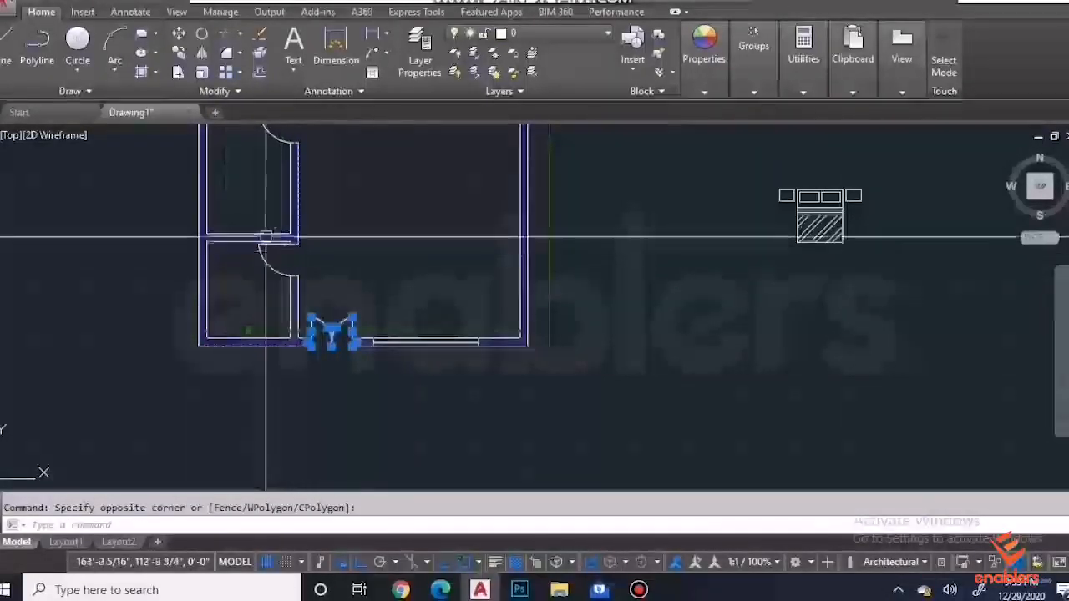
scroll(264, 288, up, 4)
click(255, 288)
click(239, 319)
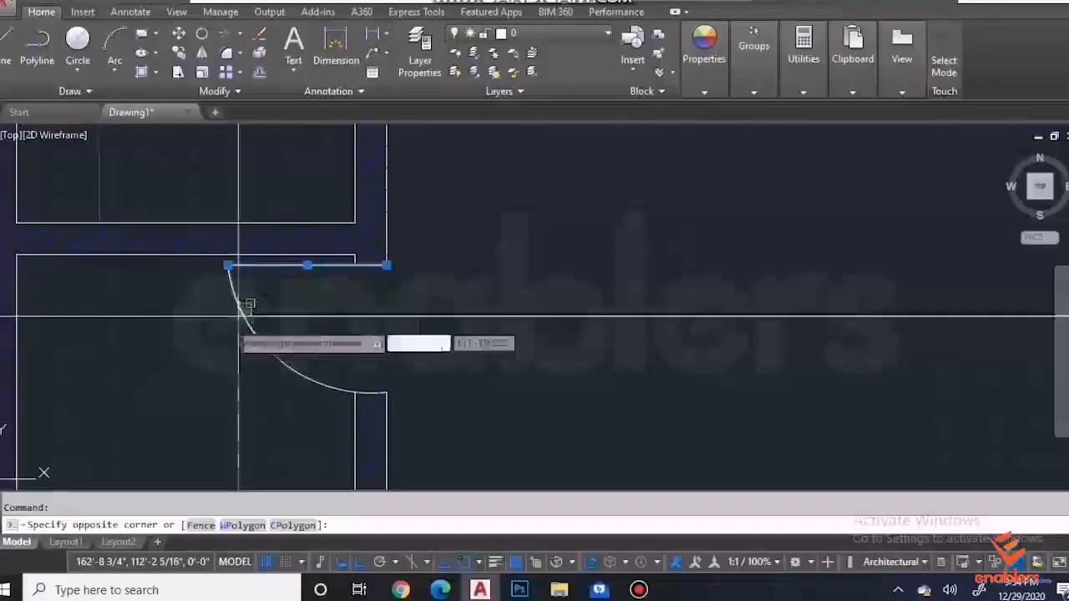
scroll(234, 344, down, 8)
scroll(267, 250, up, 8)
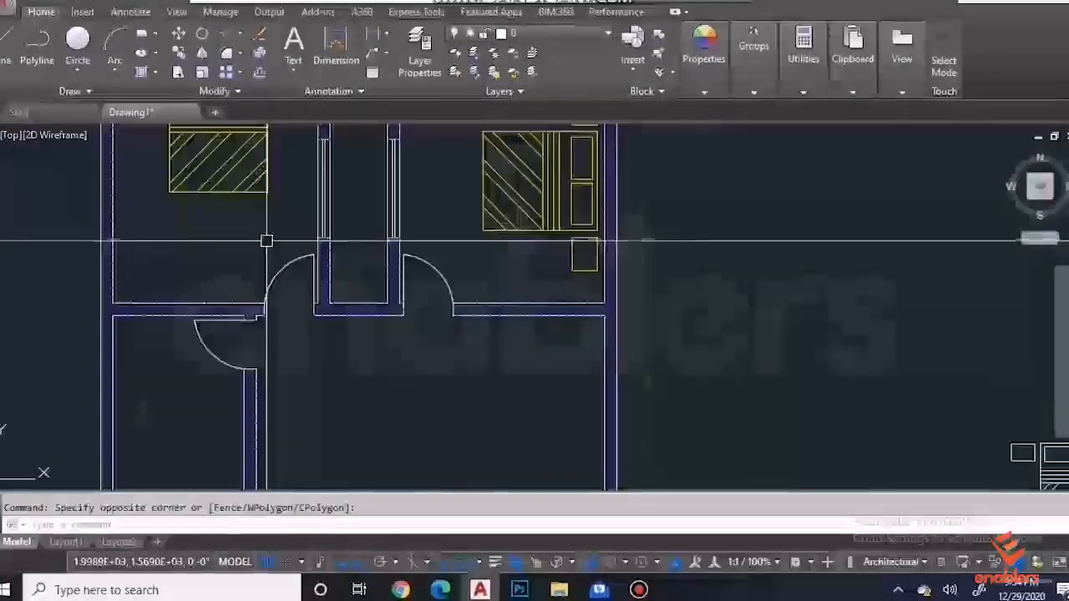
click(181, 353)
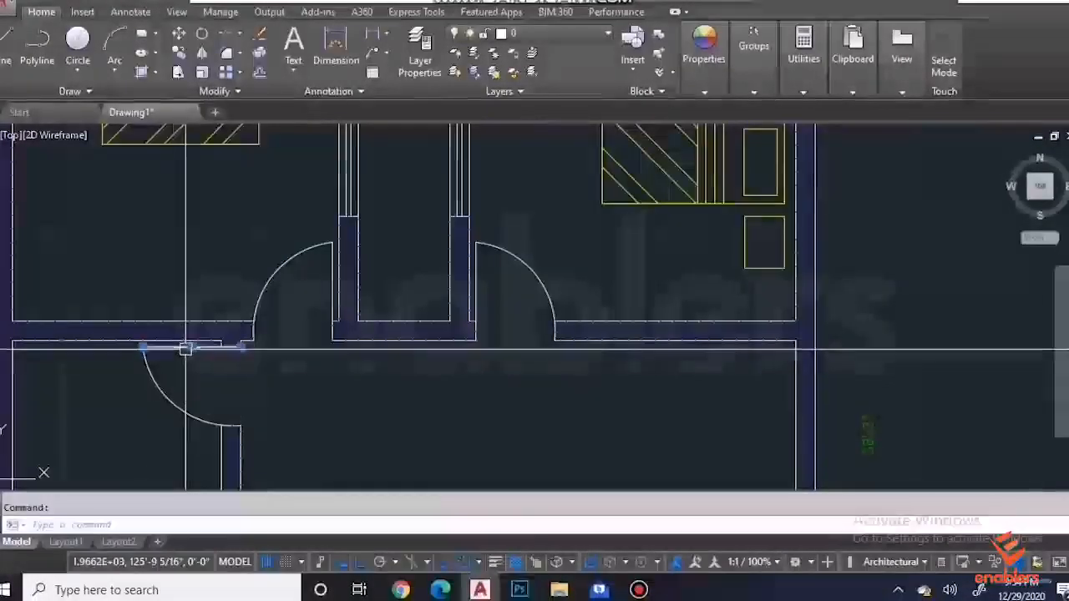
click(157, 385)
click(291, 254)
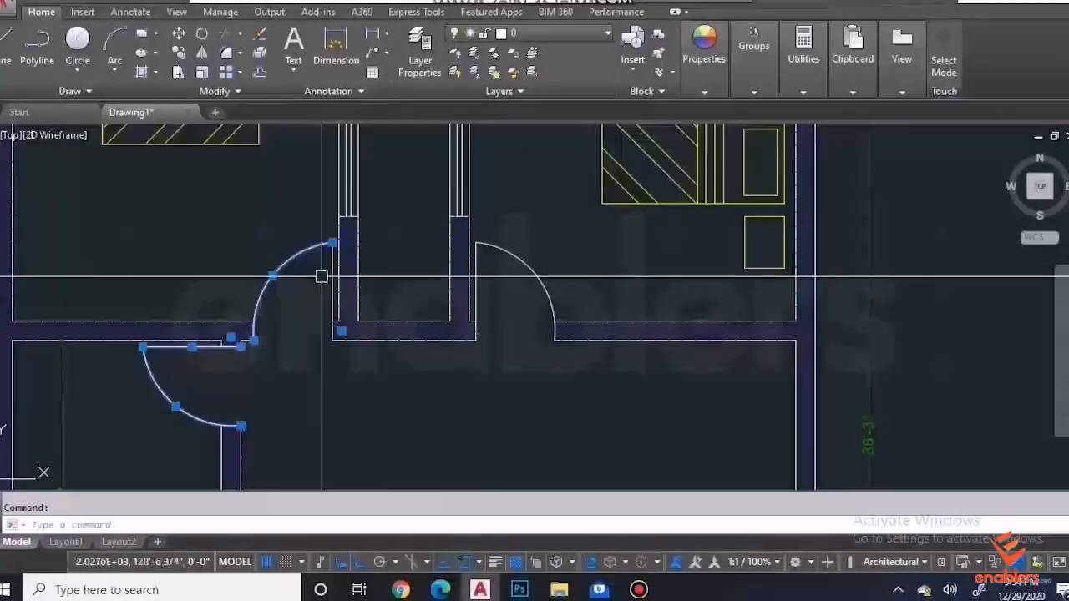
click(329, 278)
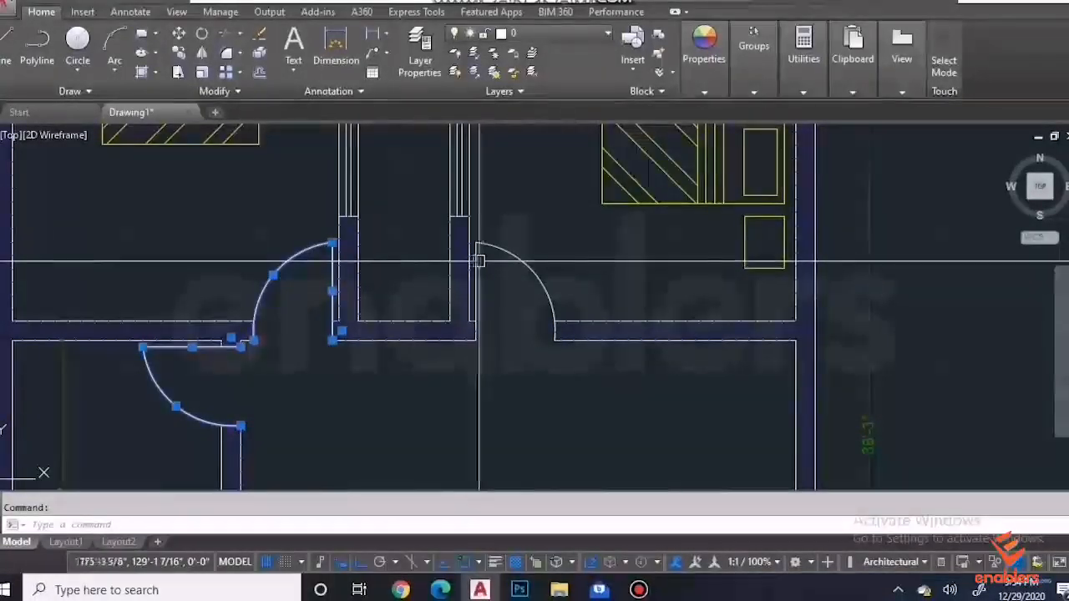
click(486, 245)
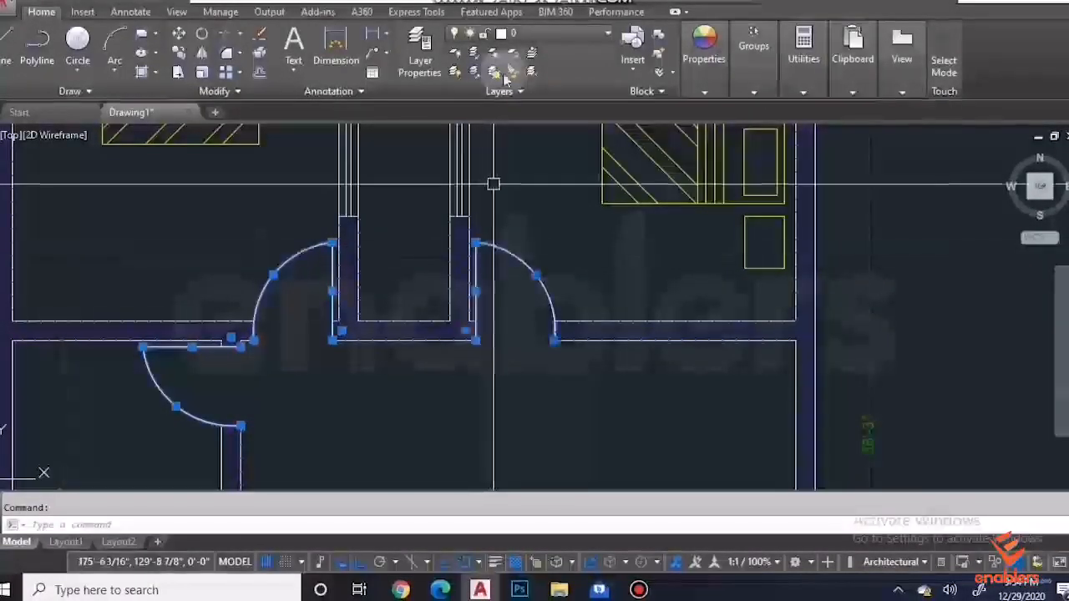
click(551, 33)
click(534, 109)
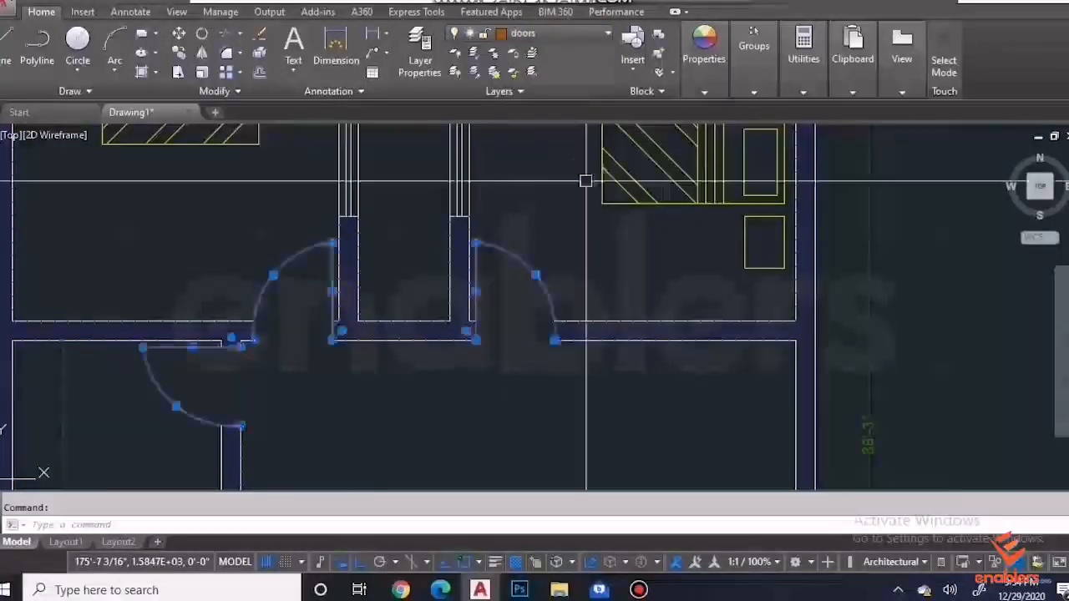
scroll(587, 182, down, 5)
scroll(640, 150, down, 2)
scroll(644, 152, up, 3)
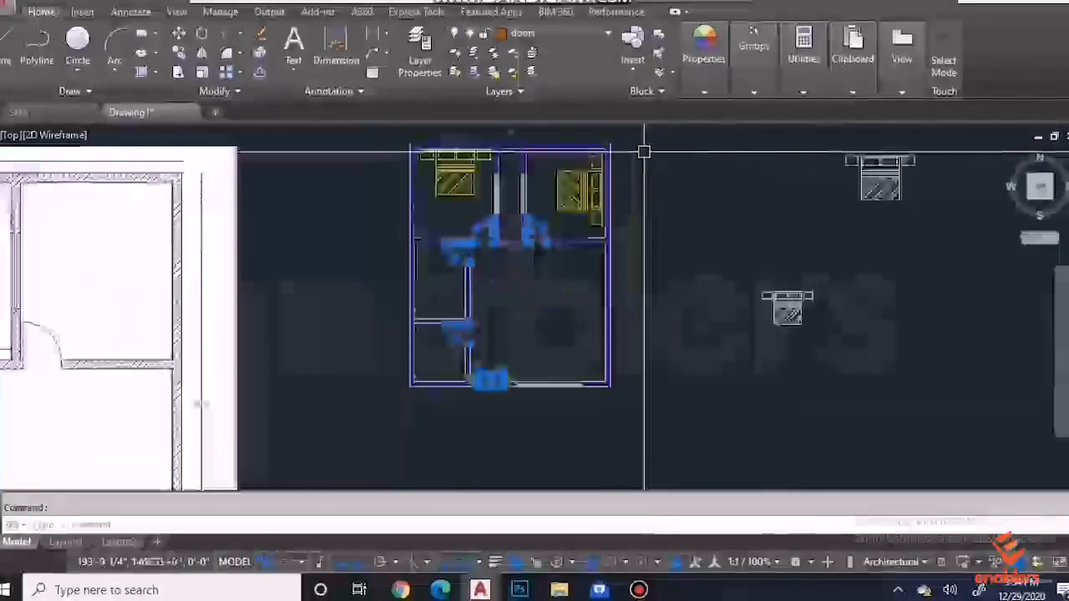
key(Escape)
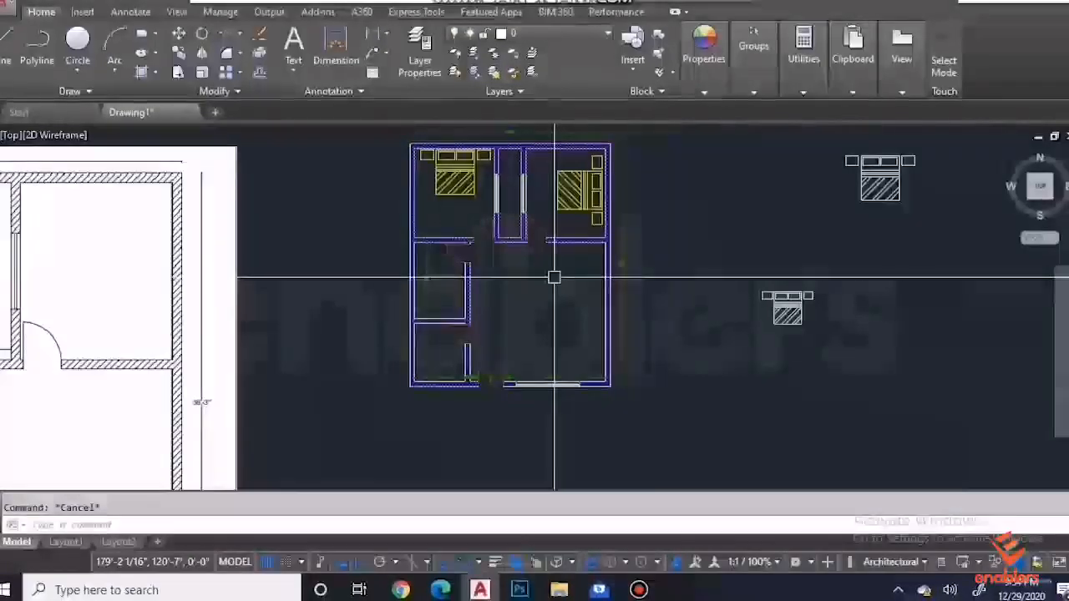
click(895, 232)
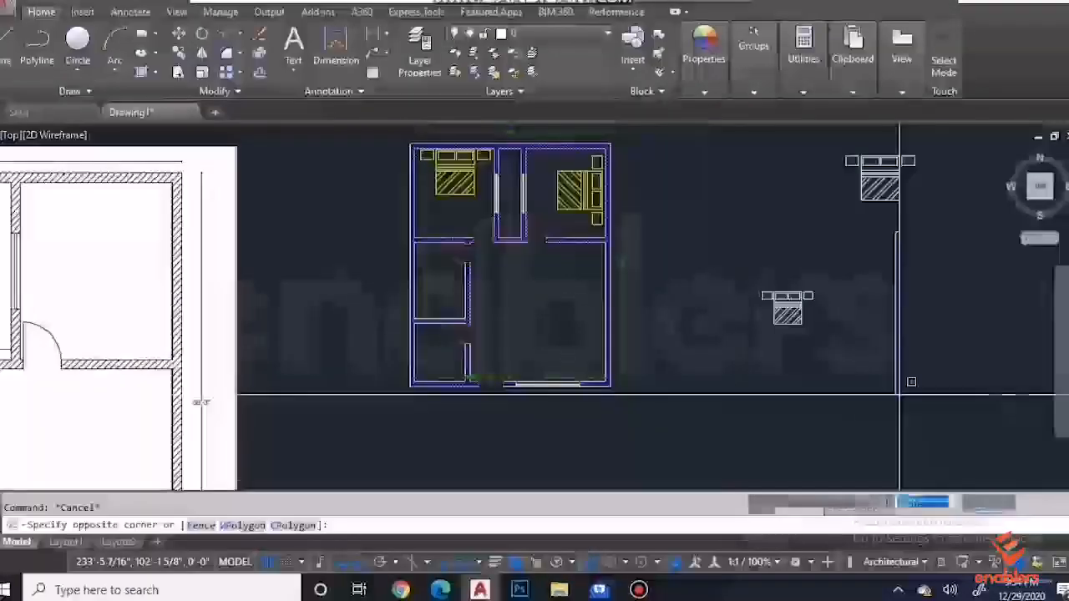
key(Escape)
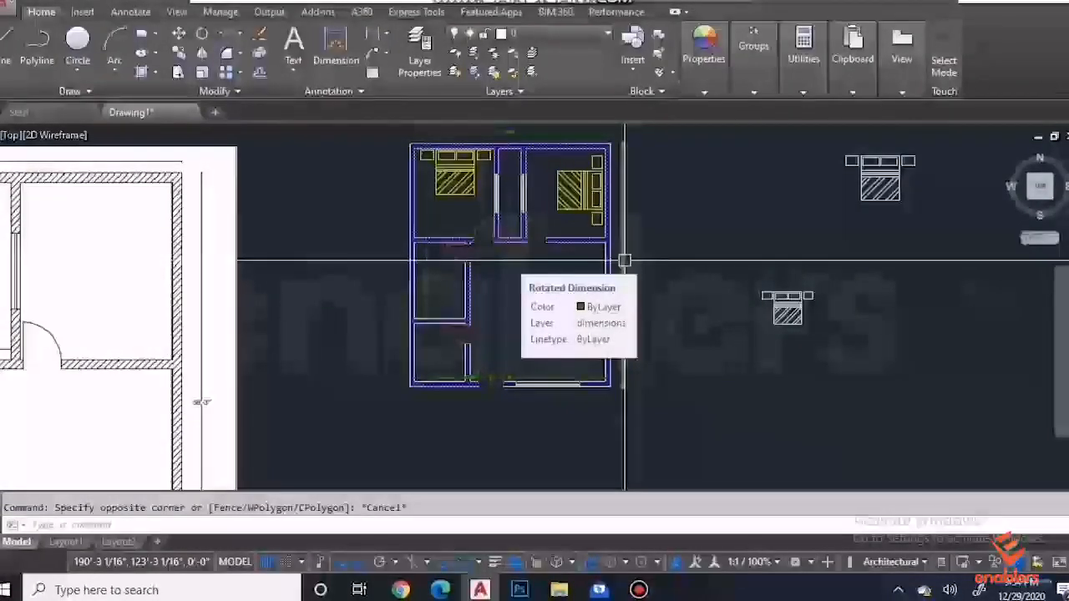
Step: Start plotting the model, load the previous plot's page setup and set the page setup name back to None
key(ctrl+p)
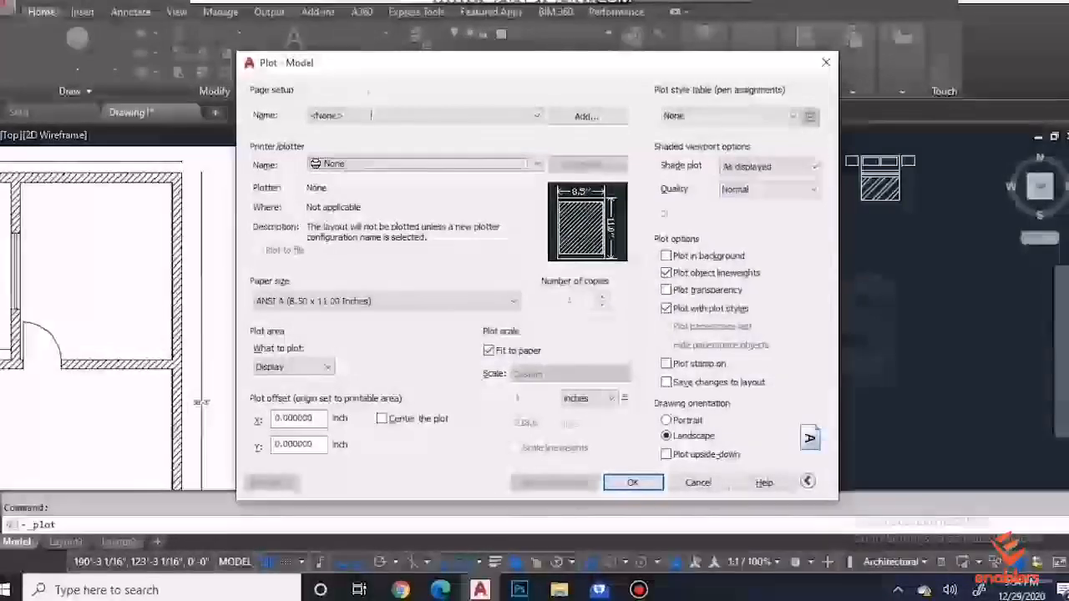
click(336, 116)
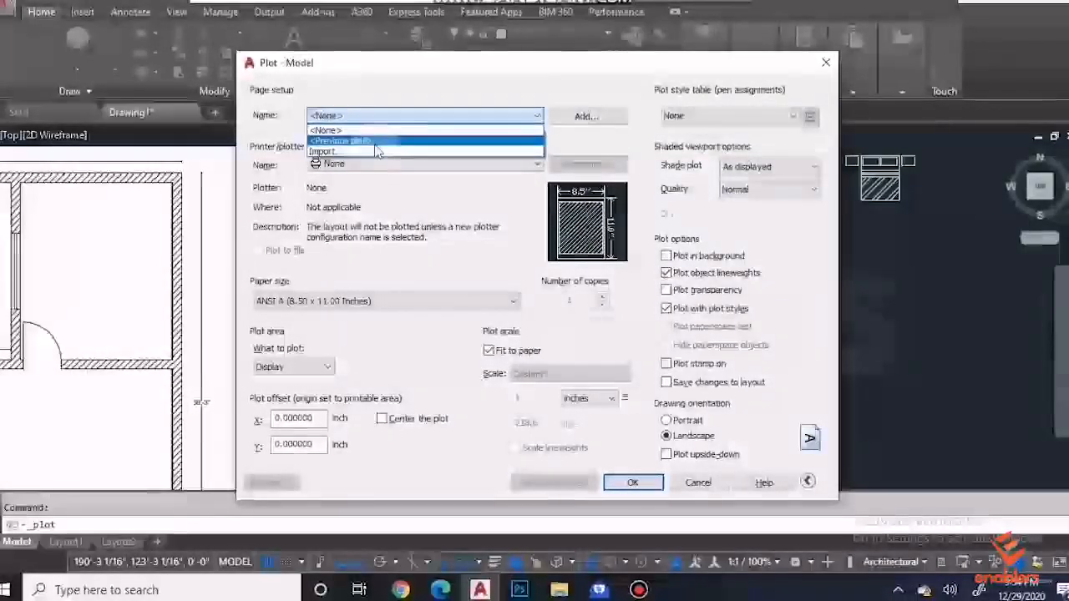
click(342, 141)
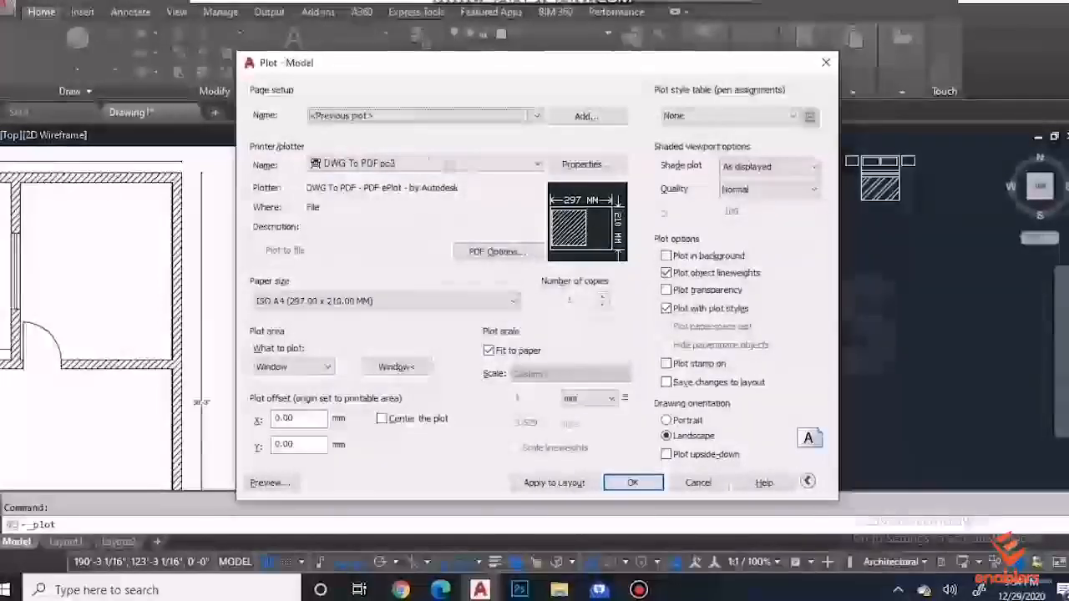
click(430, 116)
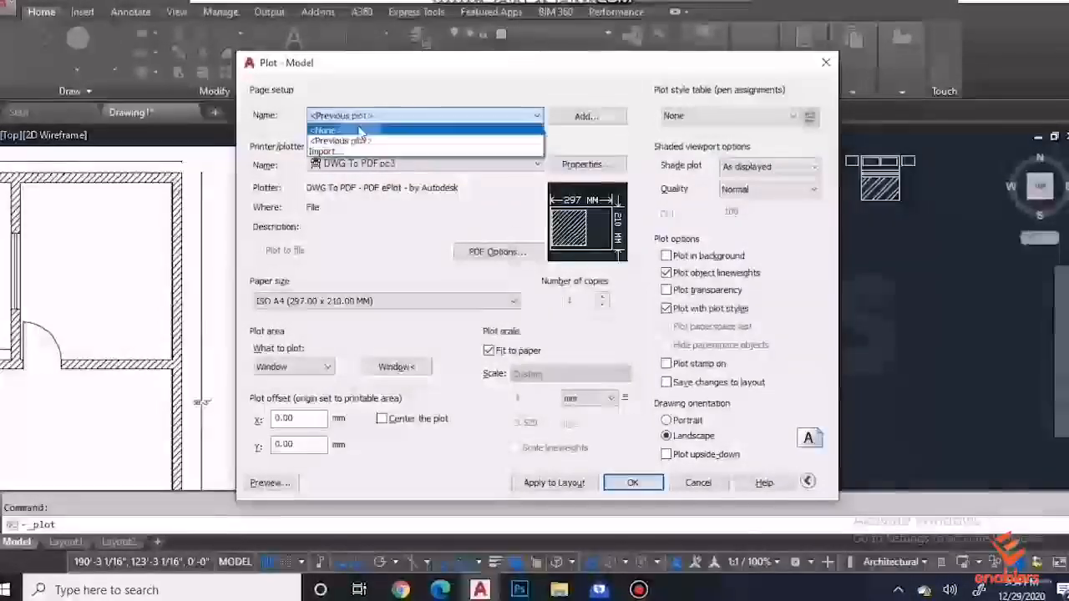
click(367, 132)
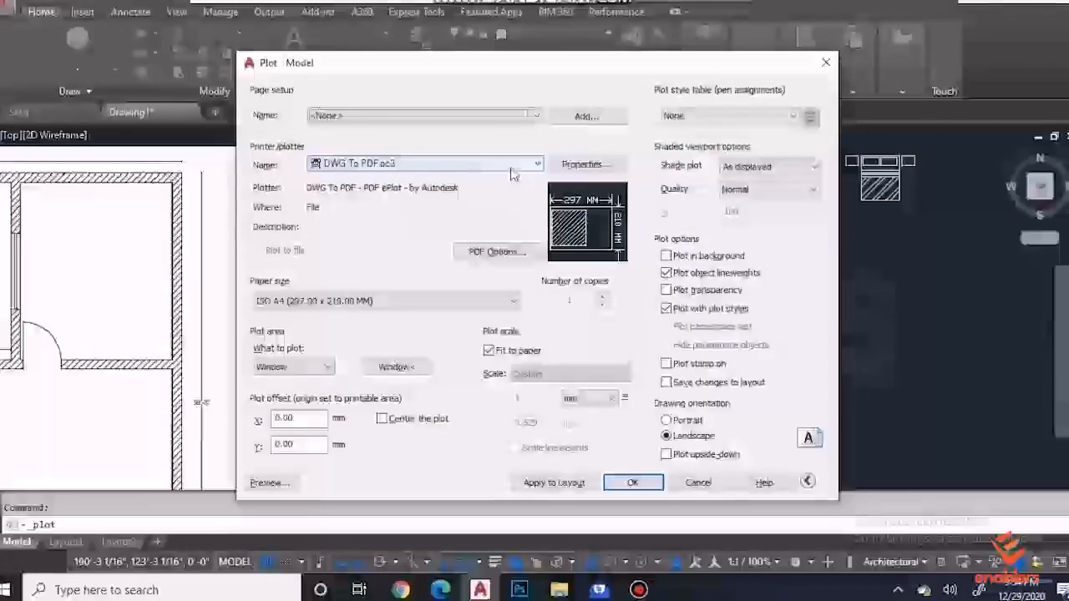
Step: Choose the DWG To PDF.pc3 plotter and the ISO A4 (297.00 x 210.00 MM) paper size for the plot
click(440, 164)
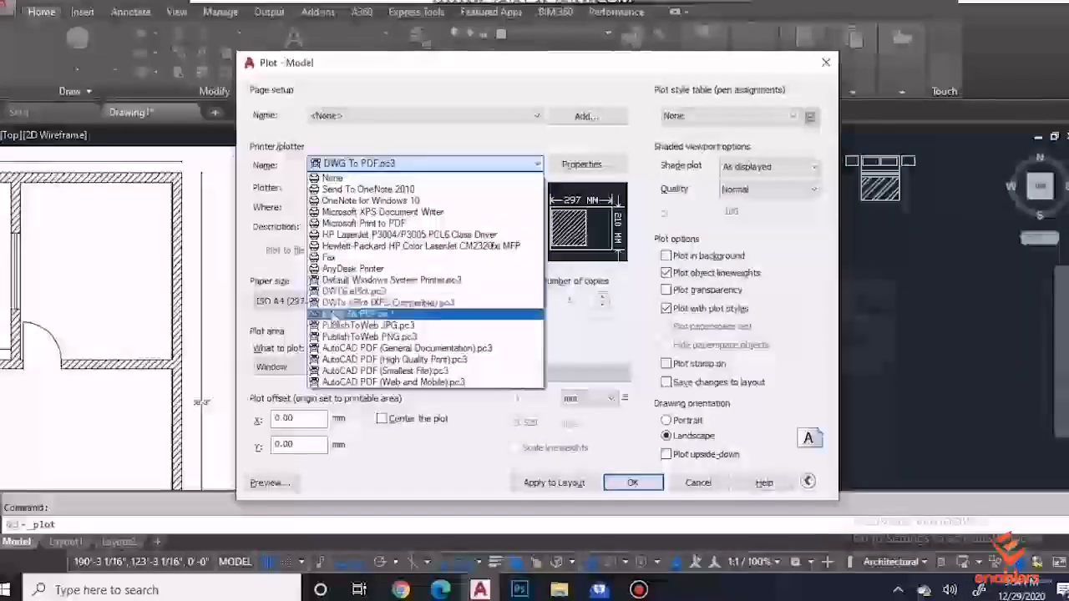
click(387, 316)
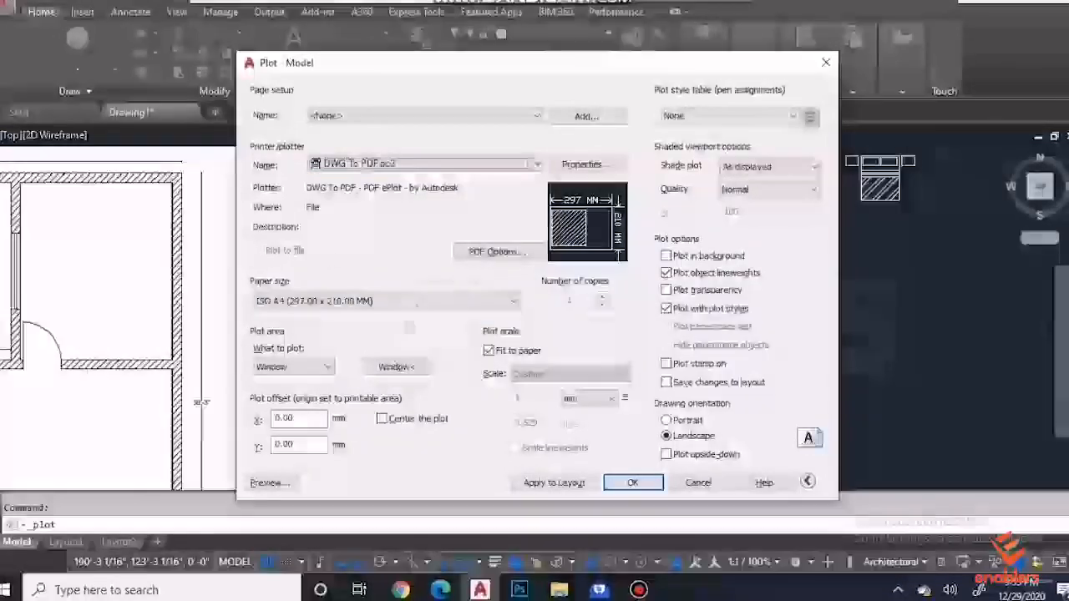
click(420, 309)
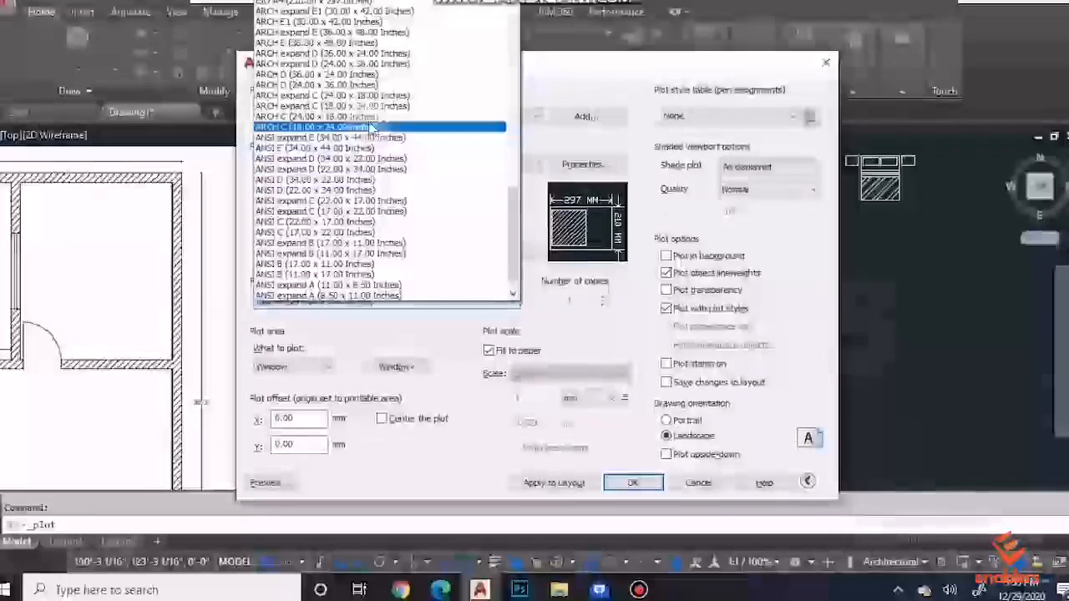
scroll(371, 126, up, 3)
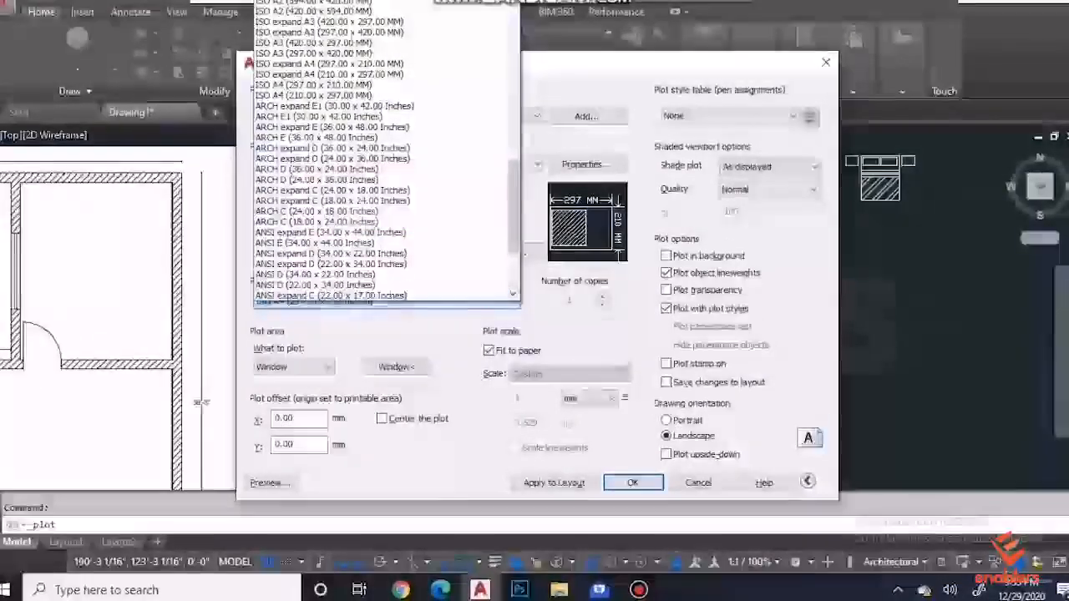
scroll(349, 168, down, 3)
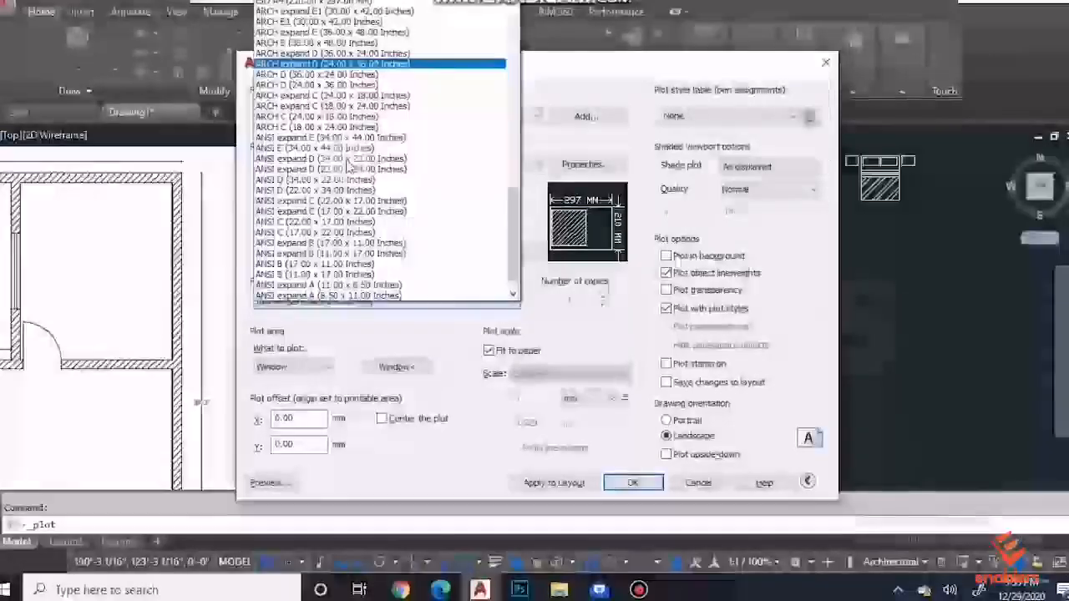
scroll(349, 168, up, 3)
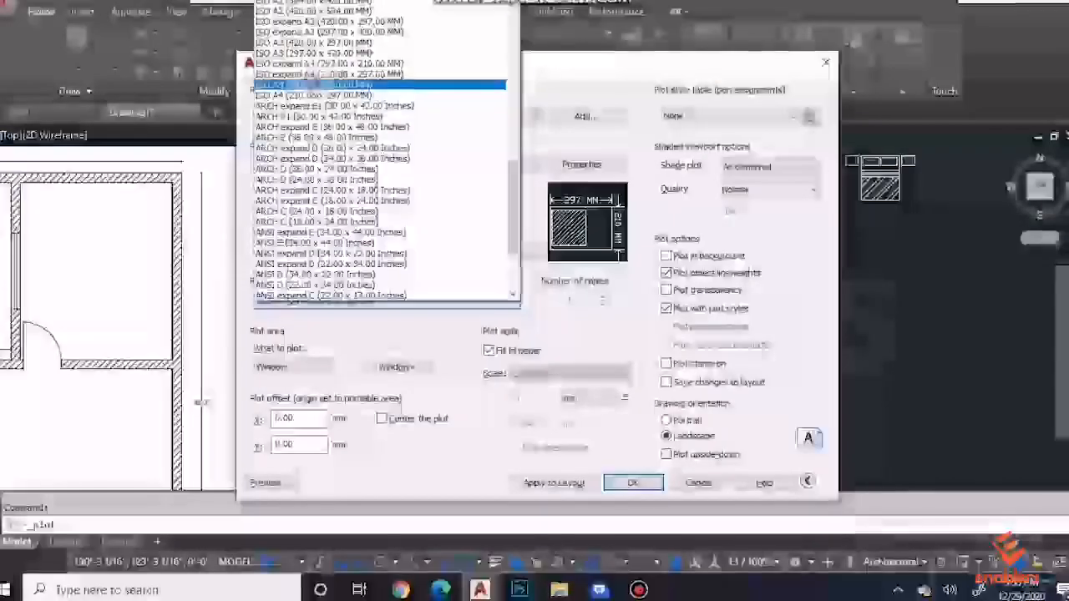
click(294, 85)
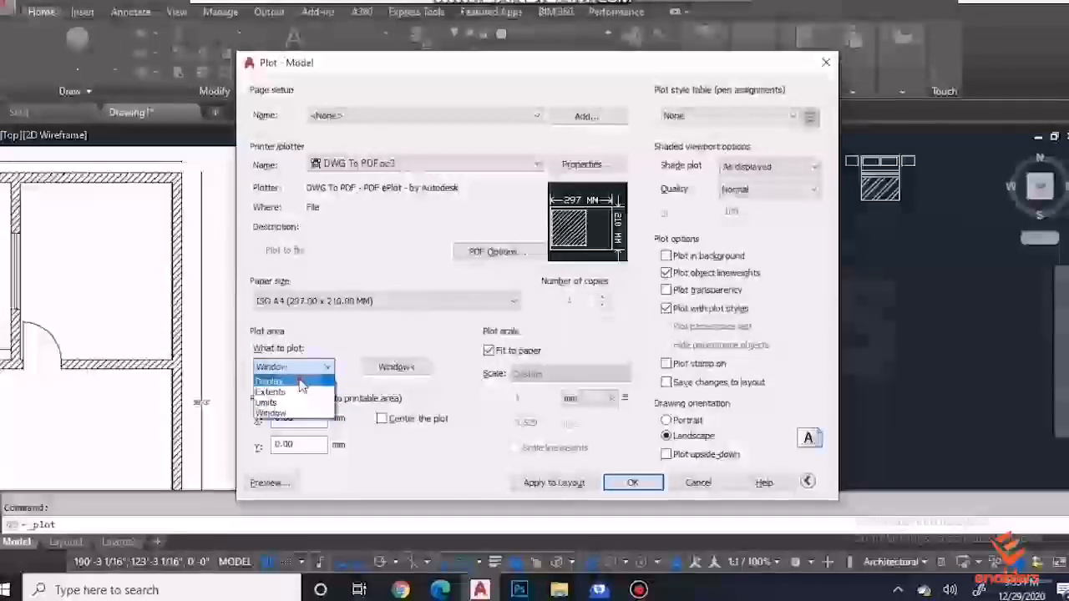
Step: Set the plot area to Display, preview the plot and return to the plot settings
click(298, 377)
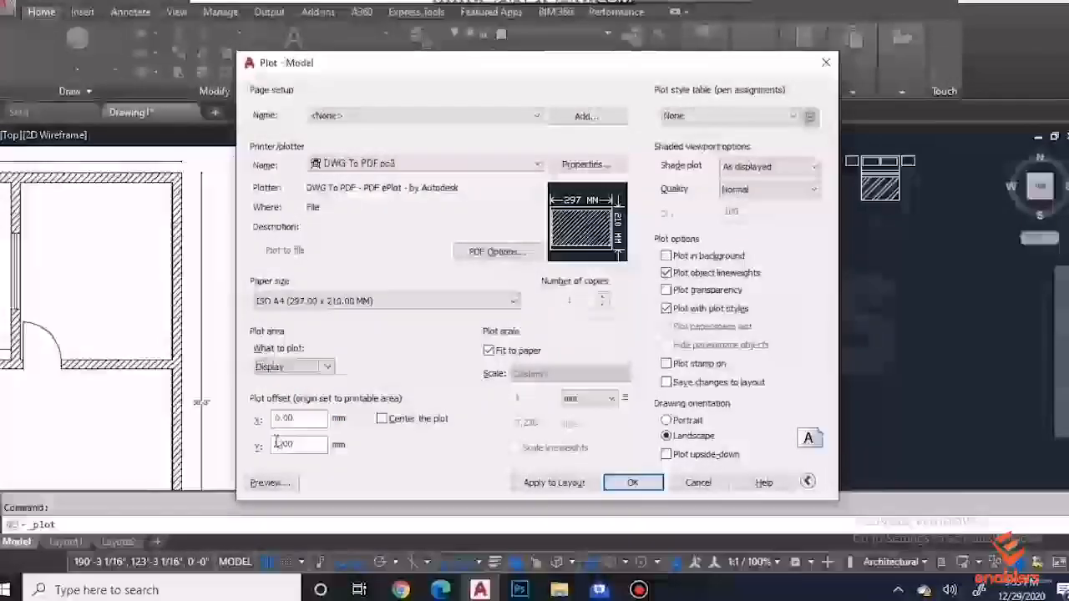
click(268, 484)
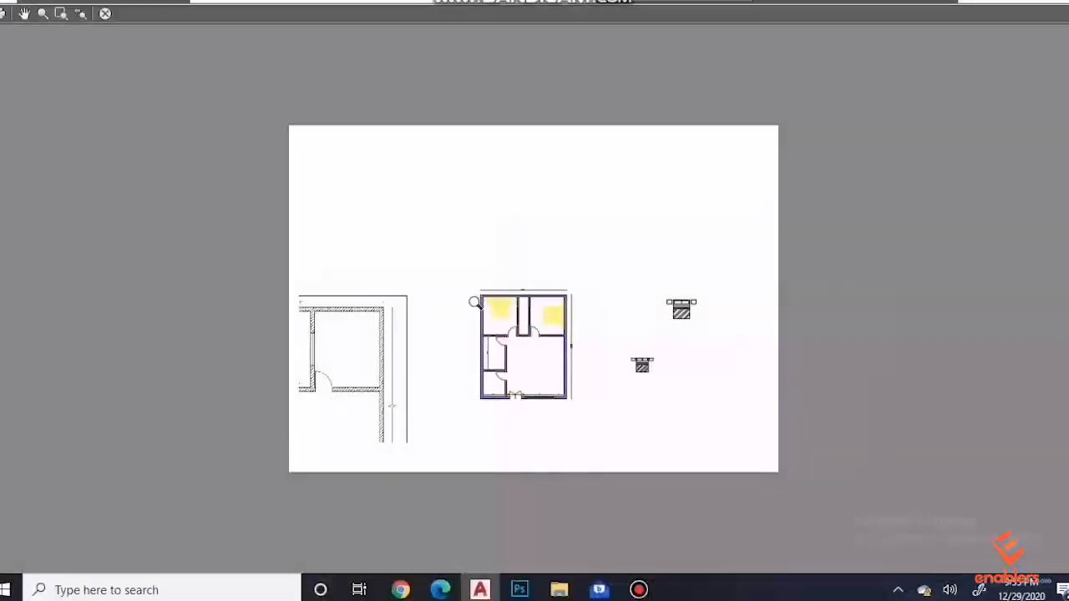
key(Escape)
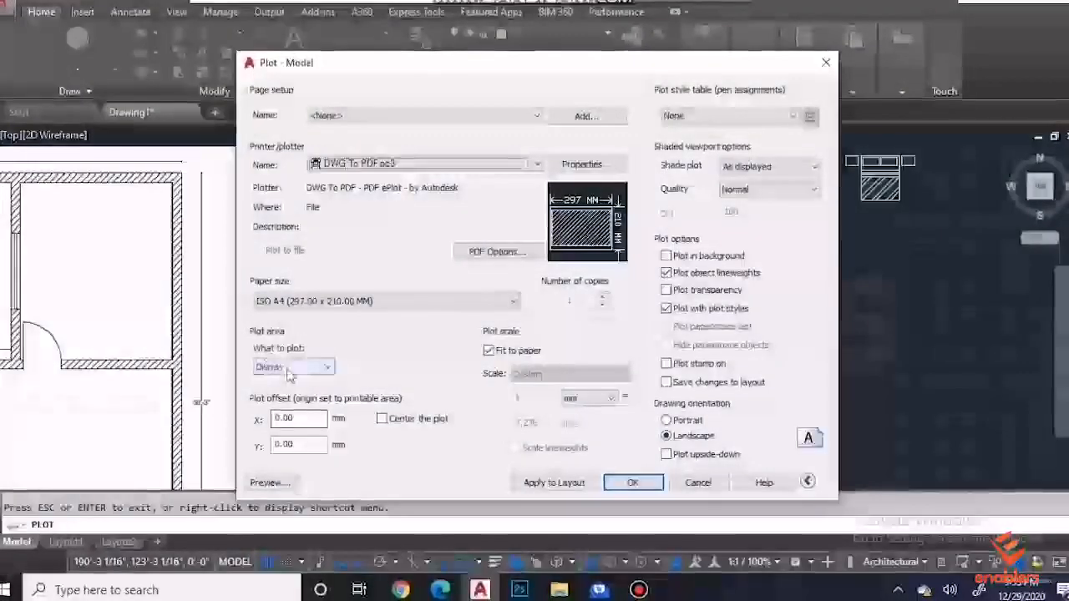
Step: Set the plot area to a window around the coloured floor plan and check it in the plot preview
click(293, 368)
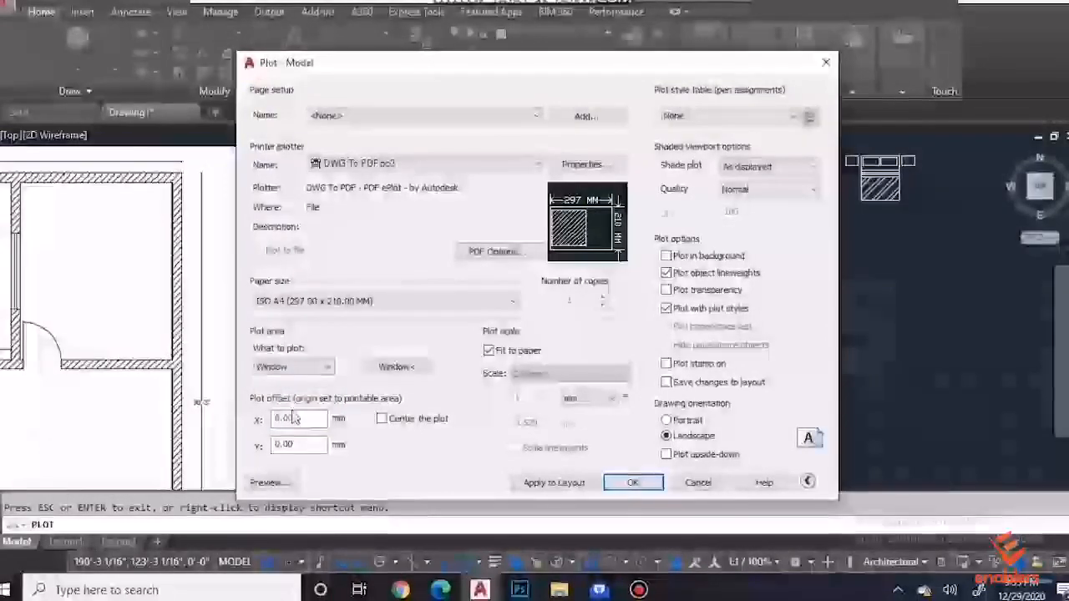
click(390, 368)
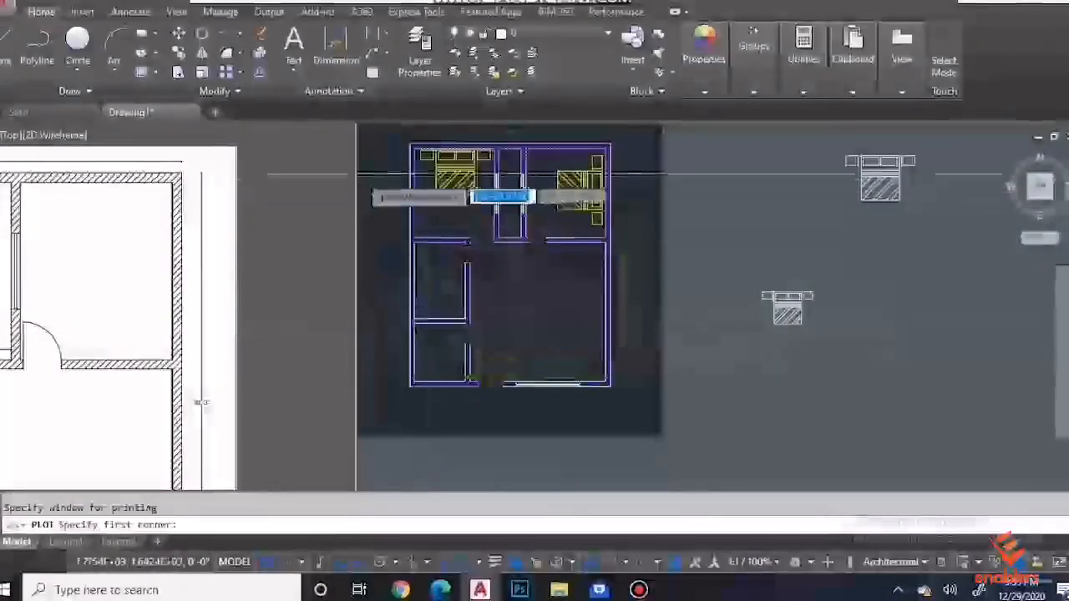
scroll(356, 175, down, 3)
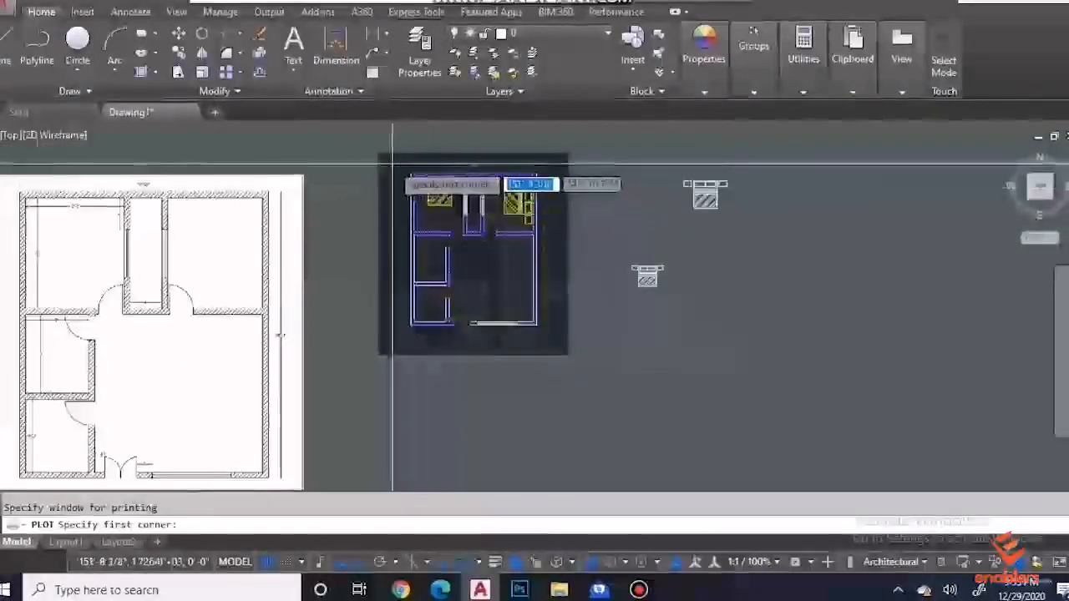
click(390, 163)
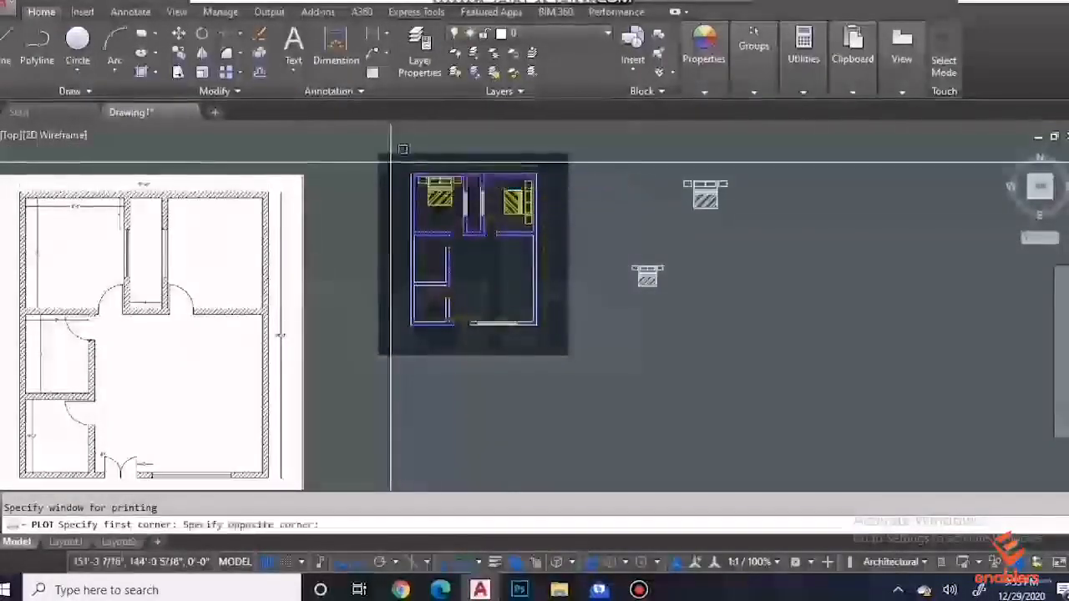
click(558, 337)
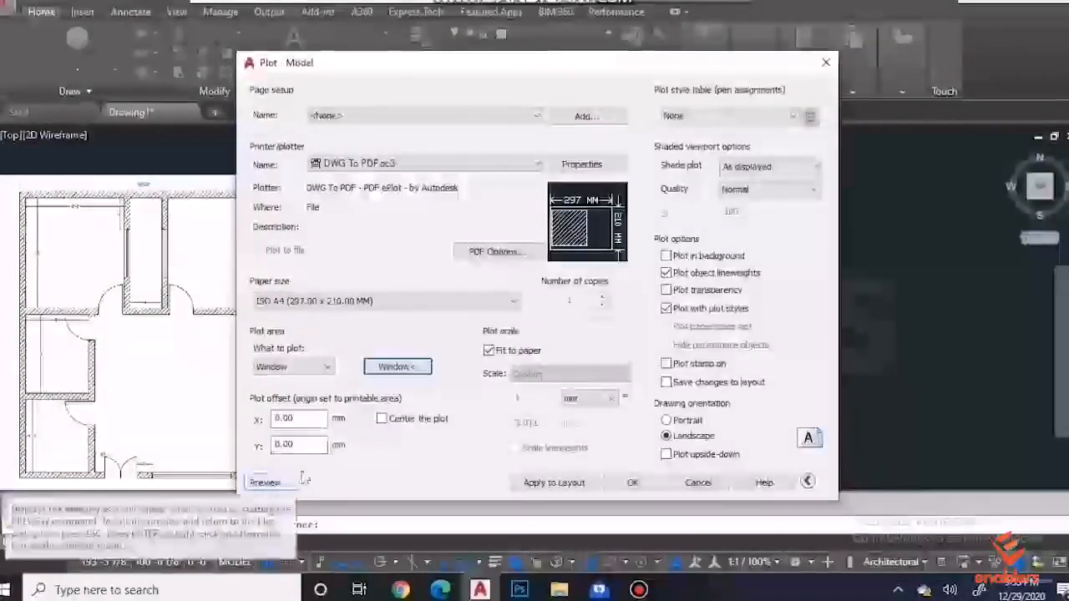
click(266, 483)
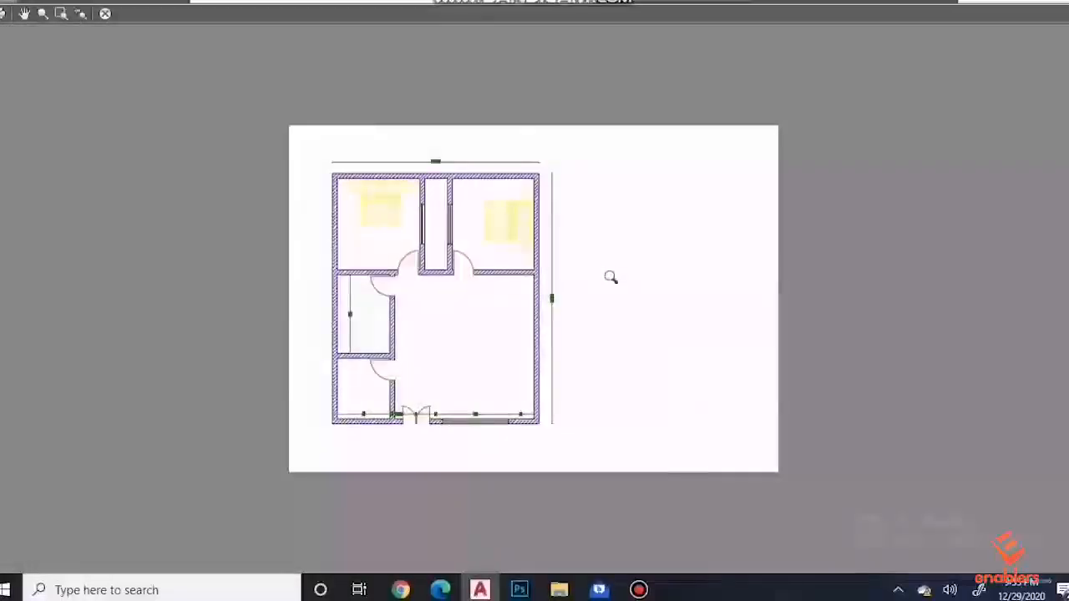
key(Escape)
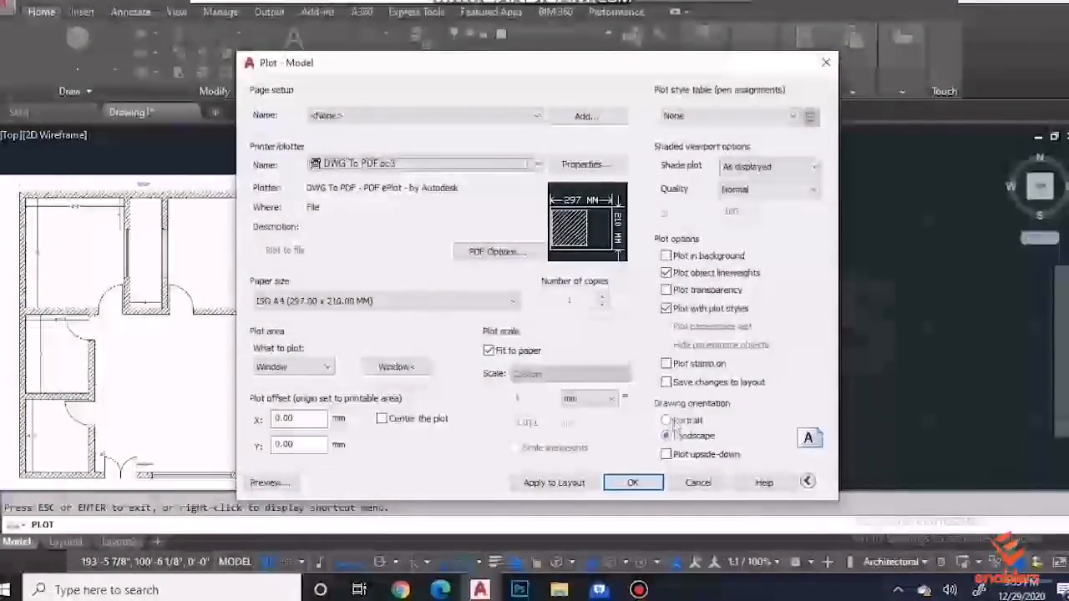
Step: Assign the monochrome.ctb plot style table to all layouts and preview the floor plan
click(682, 118)
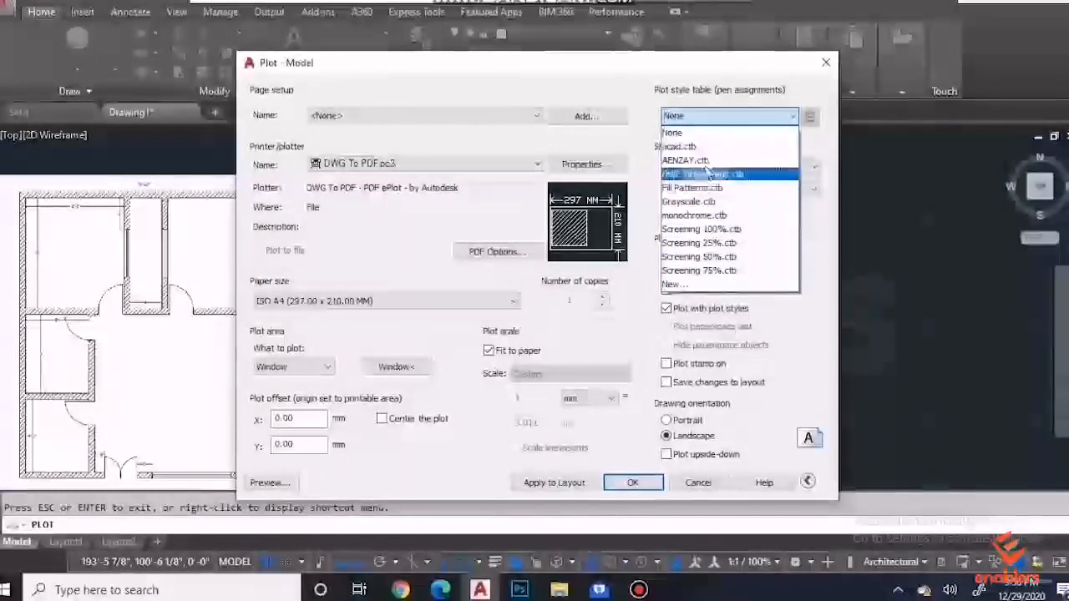
click(701, 217)
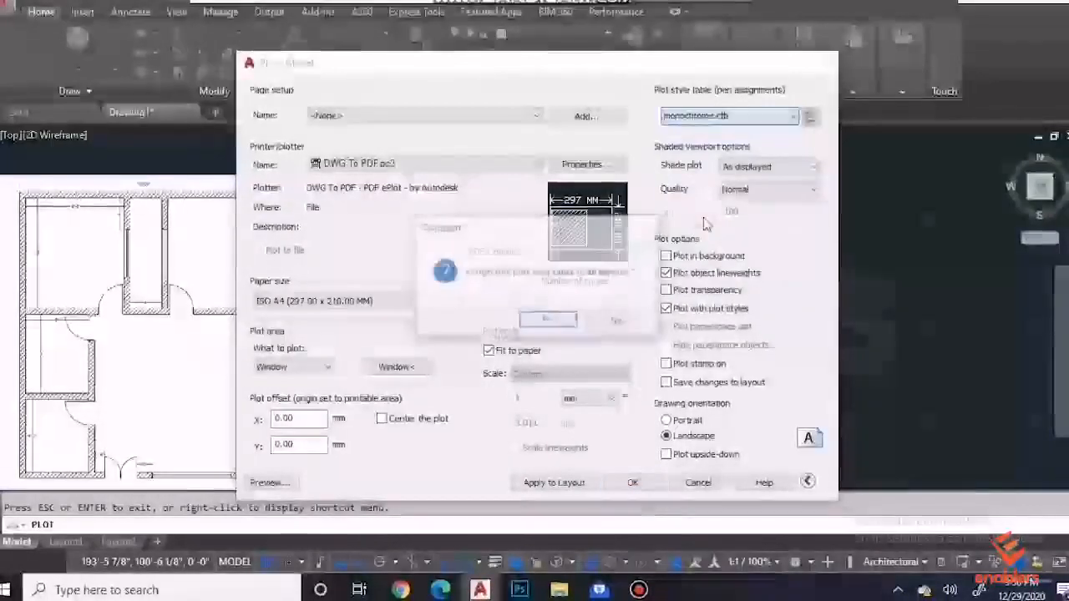
click(547, 321)
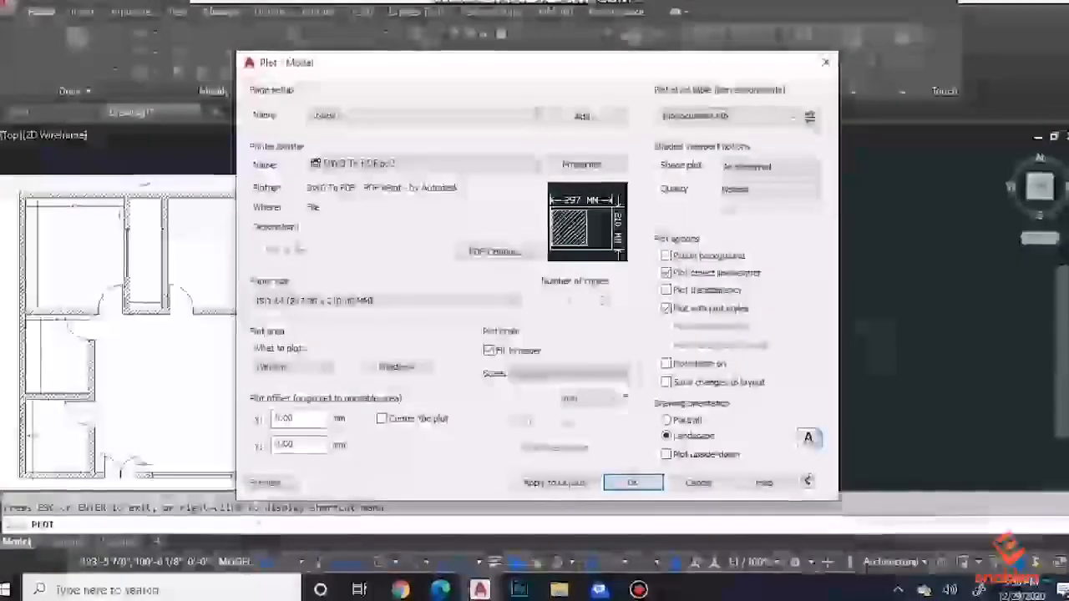
click(264, 482)
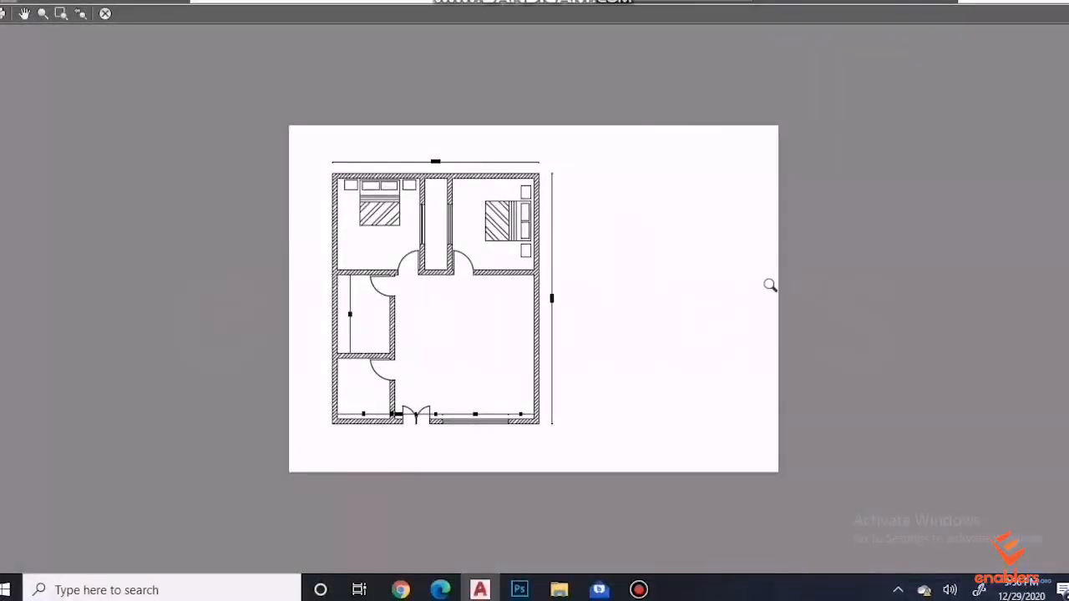
key(Escape)
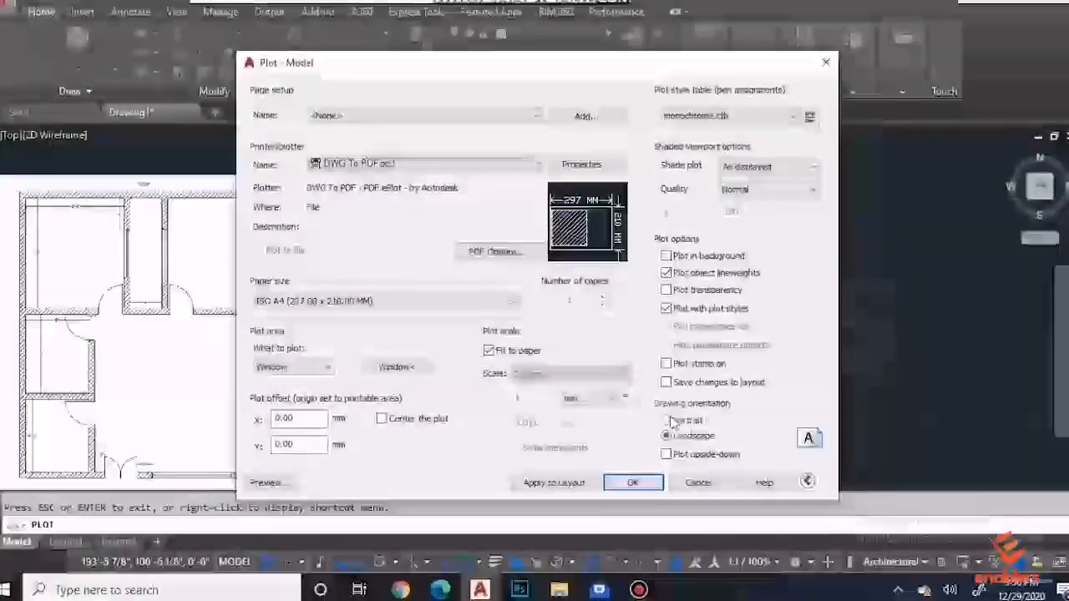
Step: Set the drawing orientation to Portrait and the plot style table to None, then inspect the plot preview
click(668, 421)
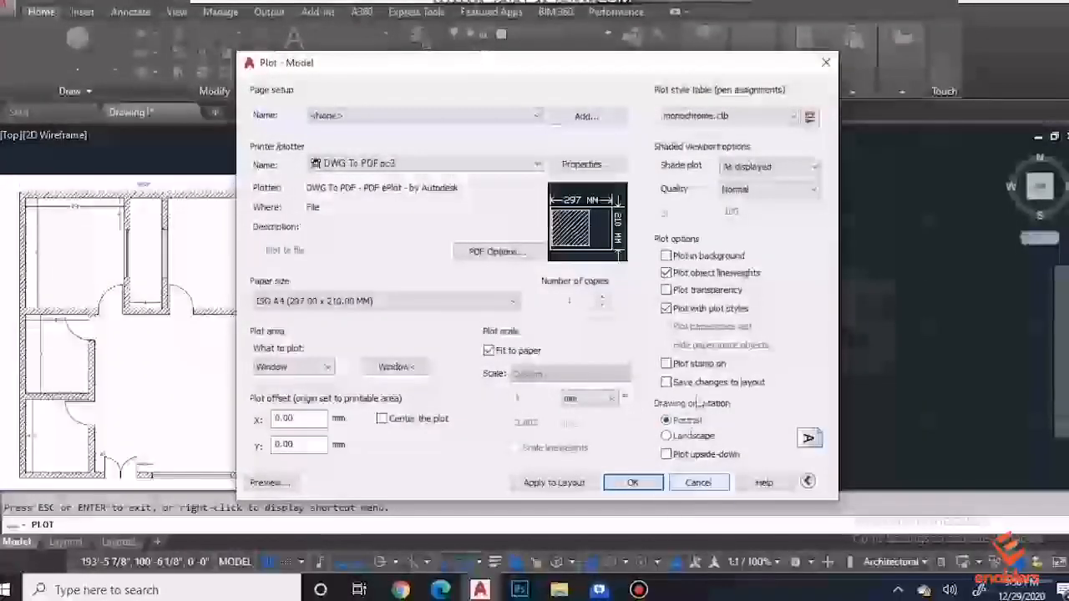
click(727, 115)
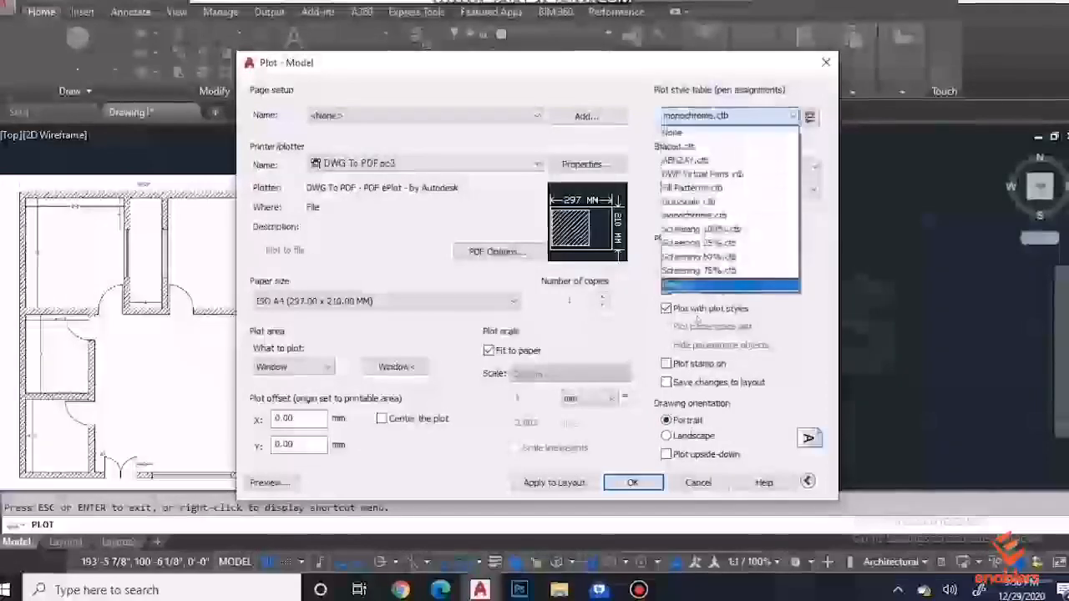
click(680, 134)
click(269, 483)
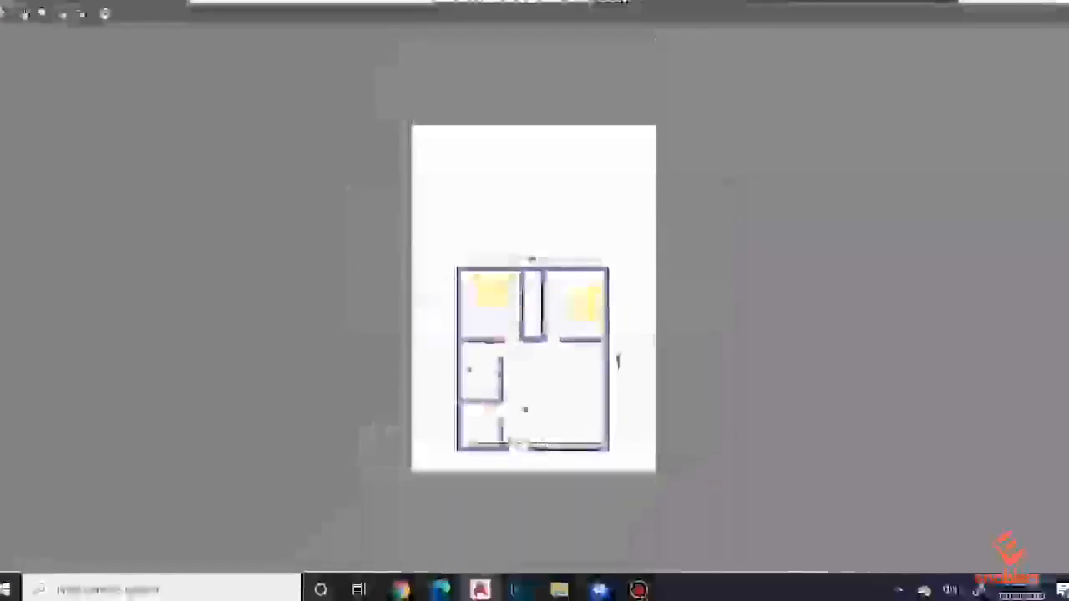
scroll(539, 443, up, 4)
scroll(541, 444, down, 4)
click(105, 13)
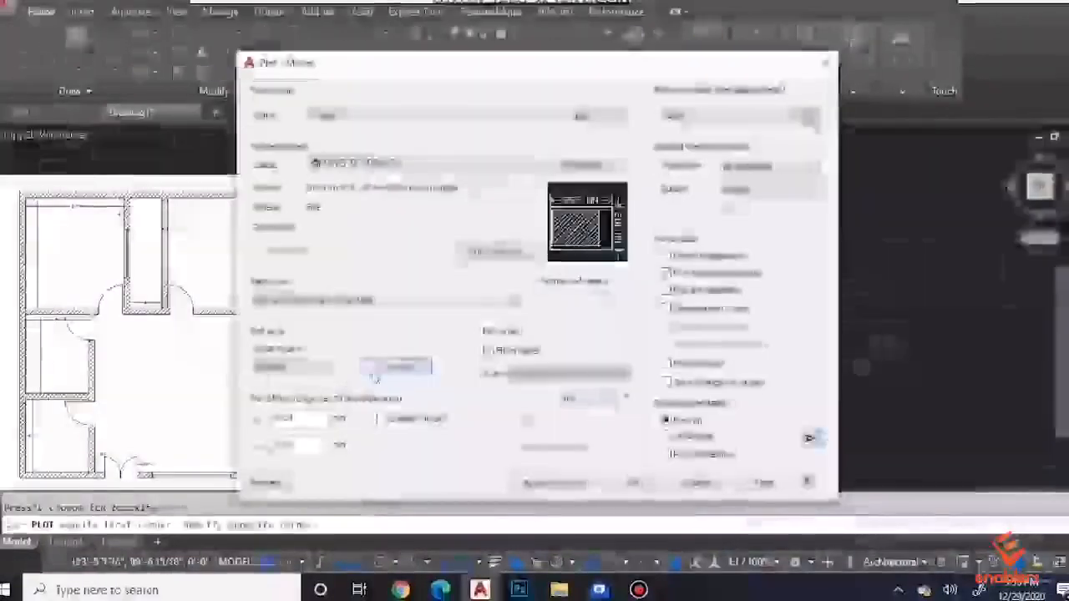
Step: Redefine the plot window to enclose both floor plans and the two loose bed blocks, then preview it
click(393, 365)
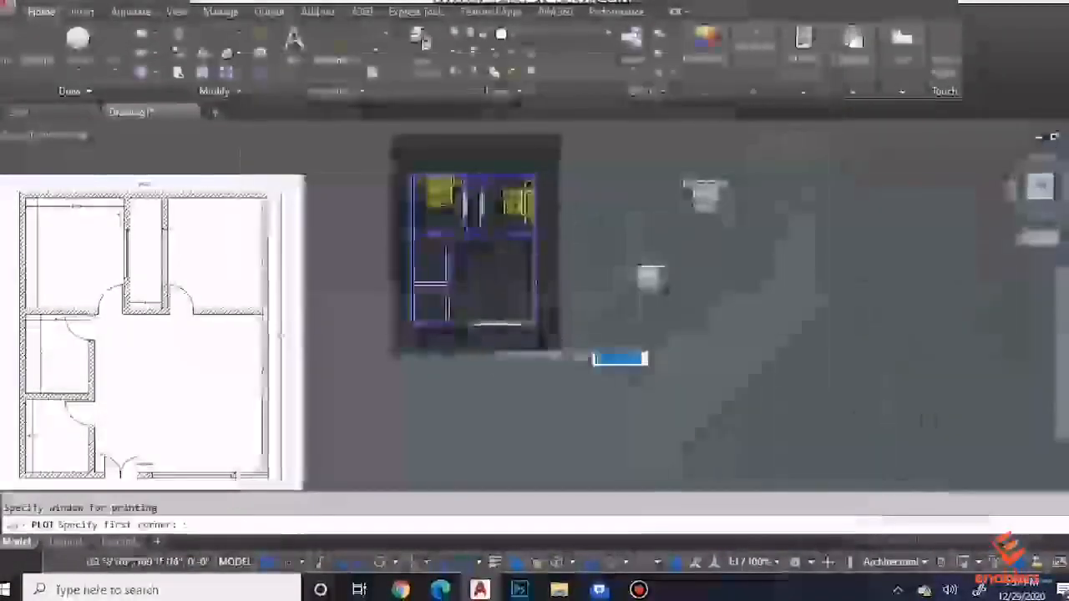
click(124, 186)
click(657, 453)
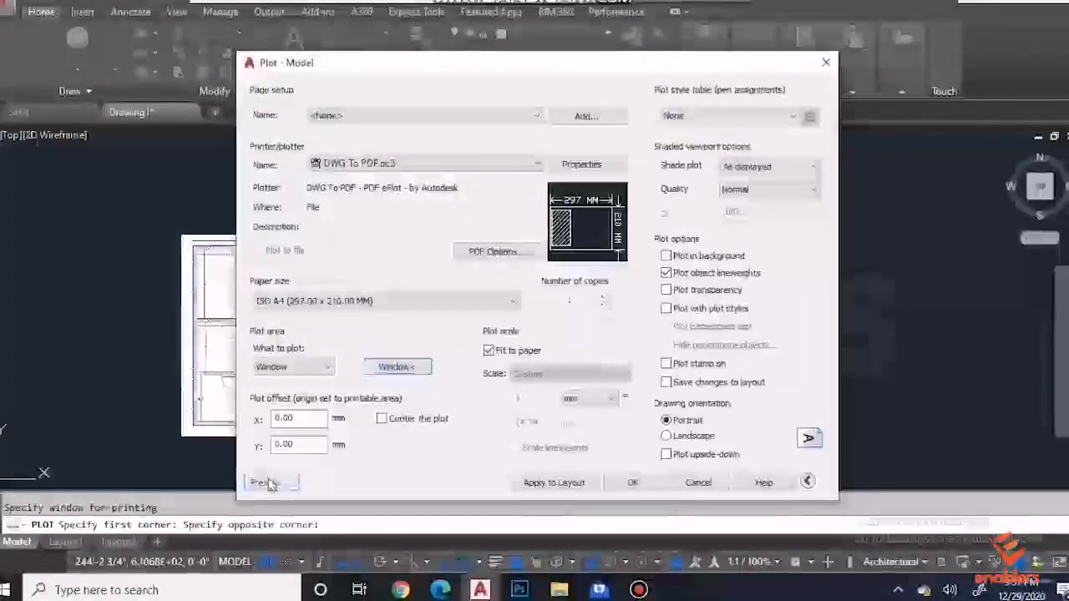
click(265, 483)
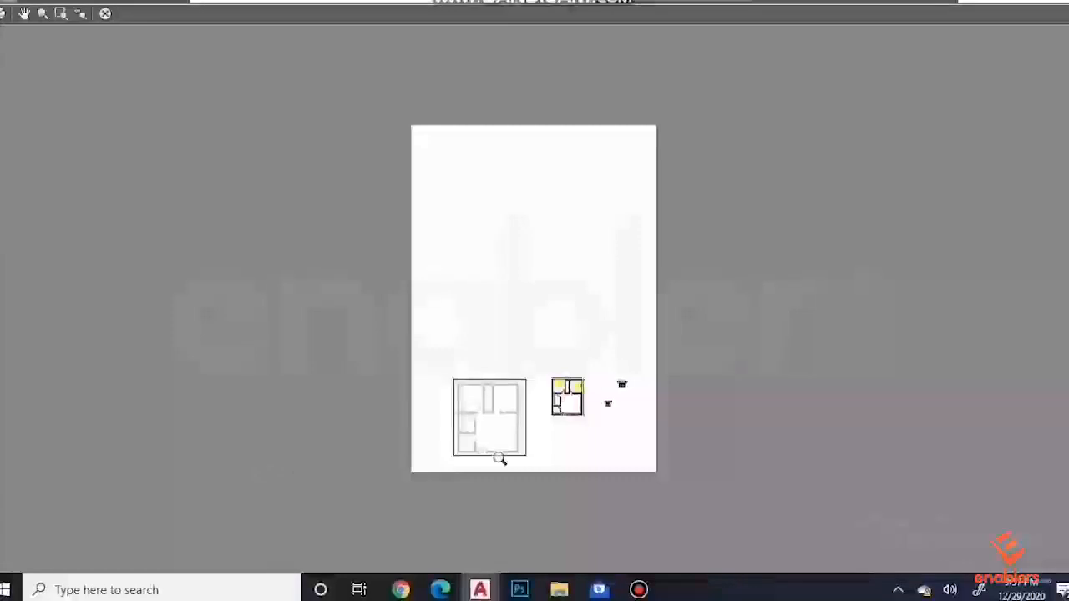
scroll(568, 425, up, 6)
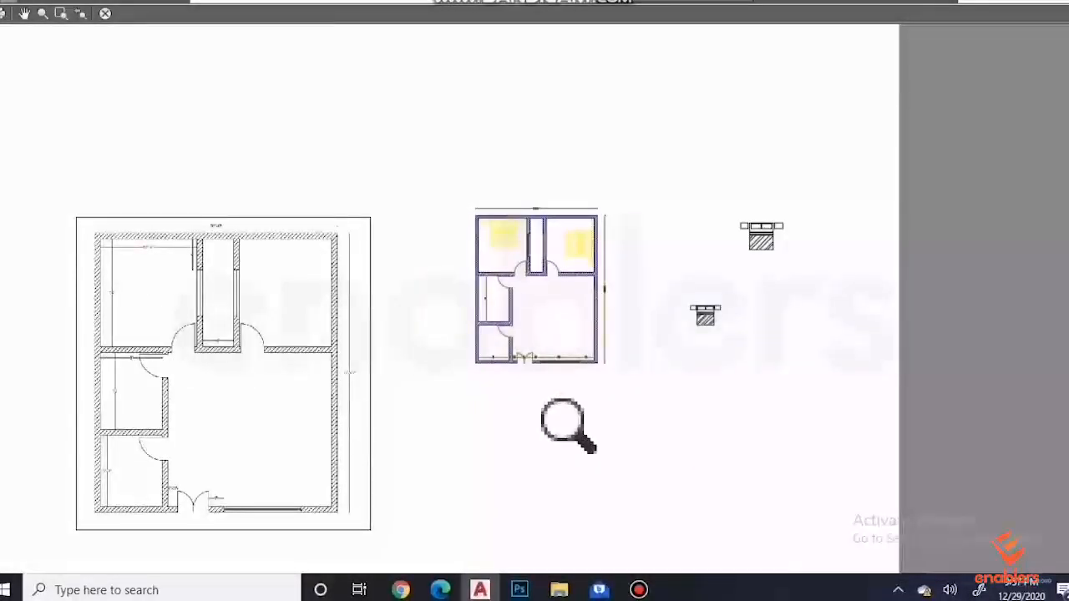
key(Escape)
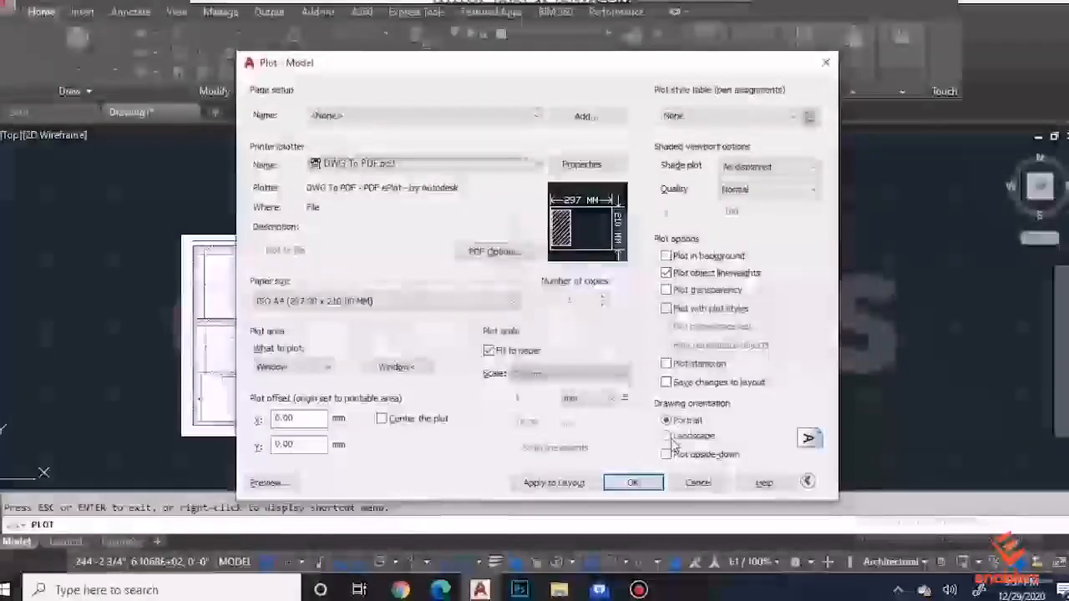
Step: Set the drawing orientation to Landscape and check the sheet in the plot preview
click(668, 436)
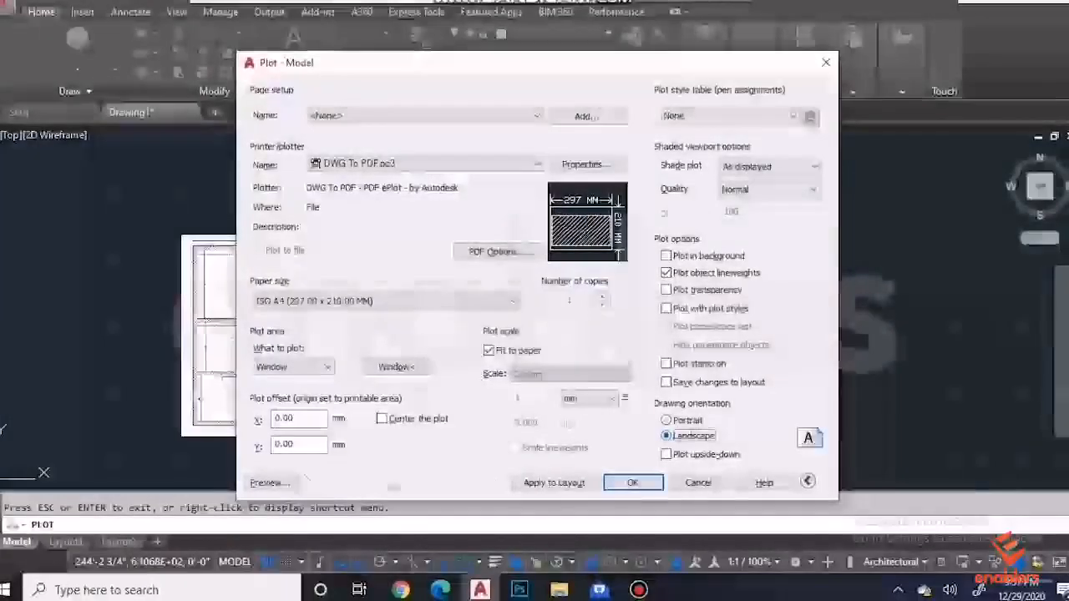
click(269, 483)
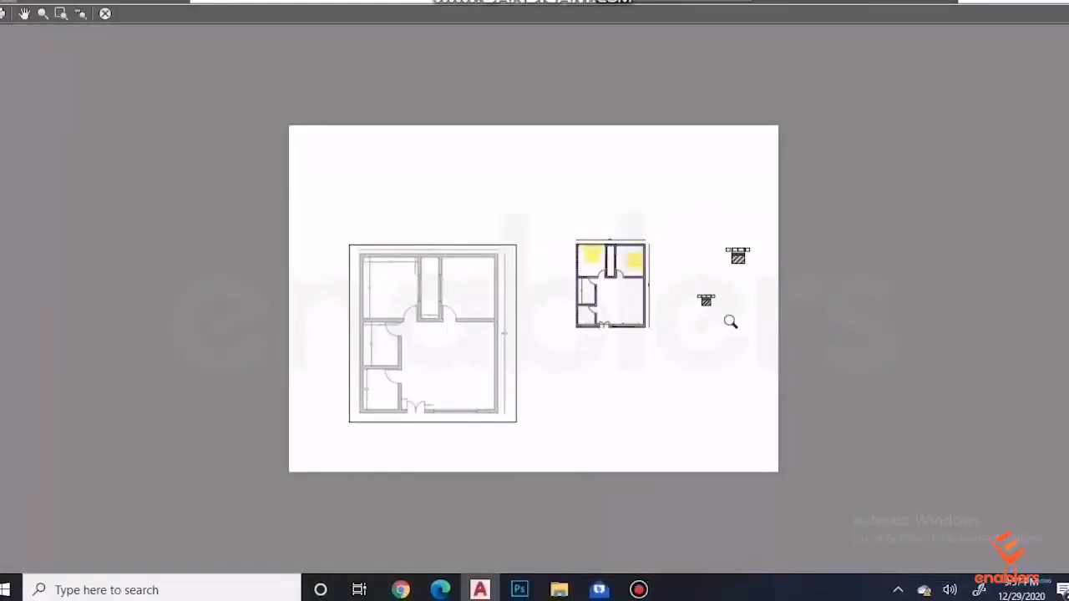
key(Escape)
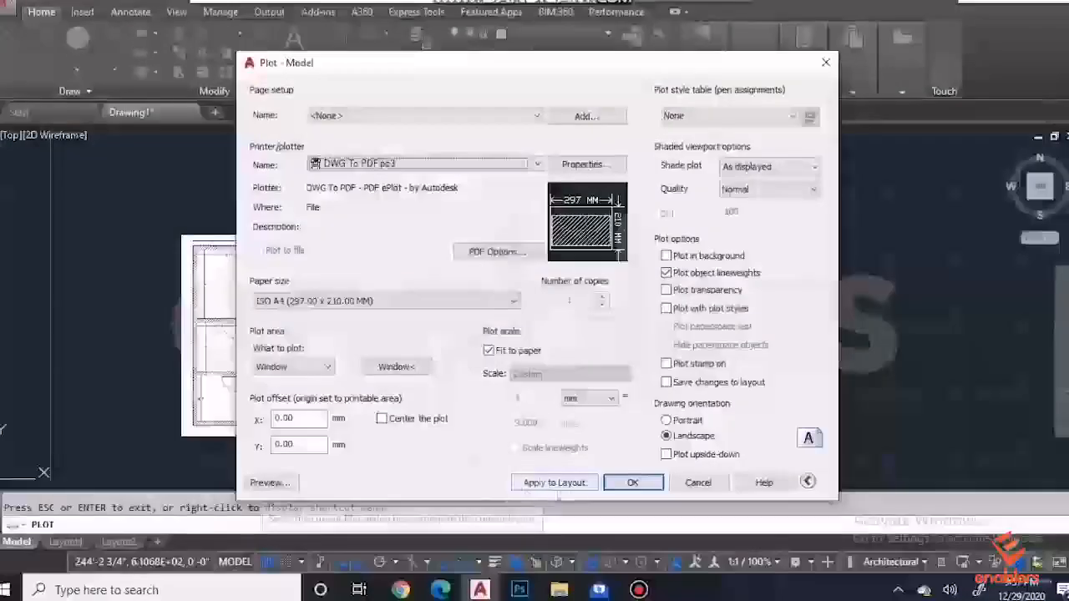
Step: Plot the drawing to a PDF named "plan 1" in the Documents folder and view the resulting file
click(611, 488)
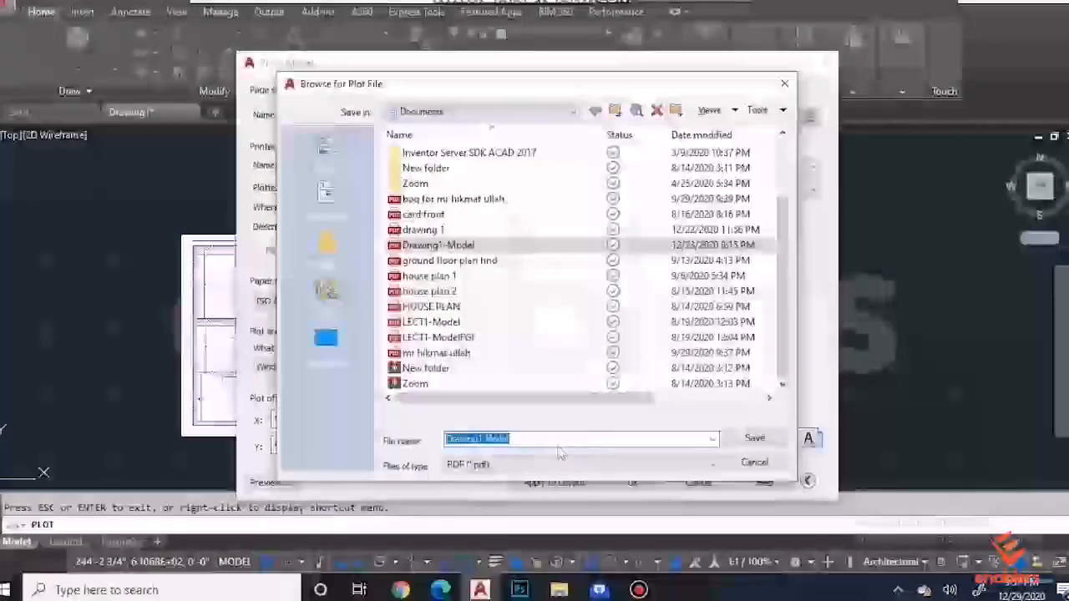
click(528, 111)
click(528, 112)
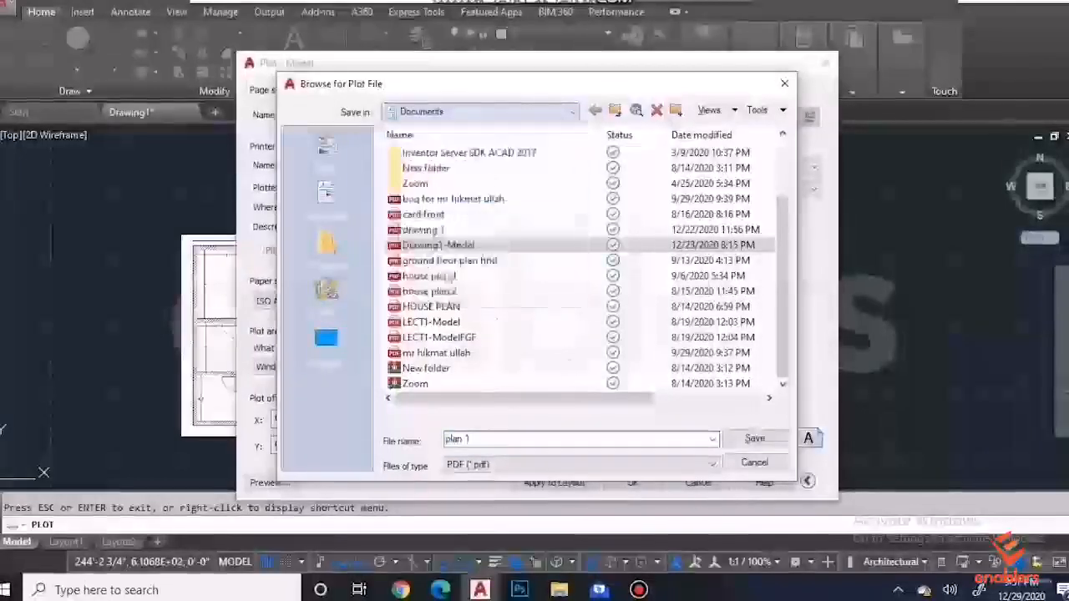
click(755, 436)
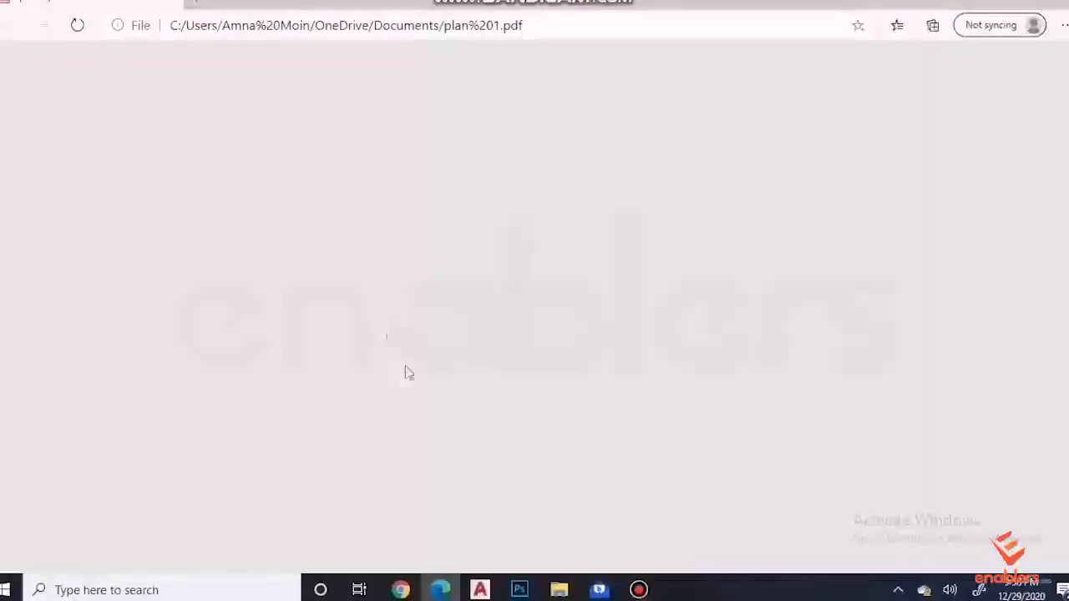
scroll(603, 342, down, 3)
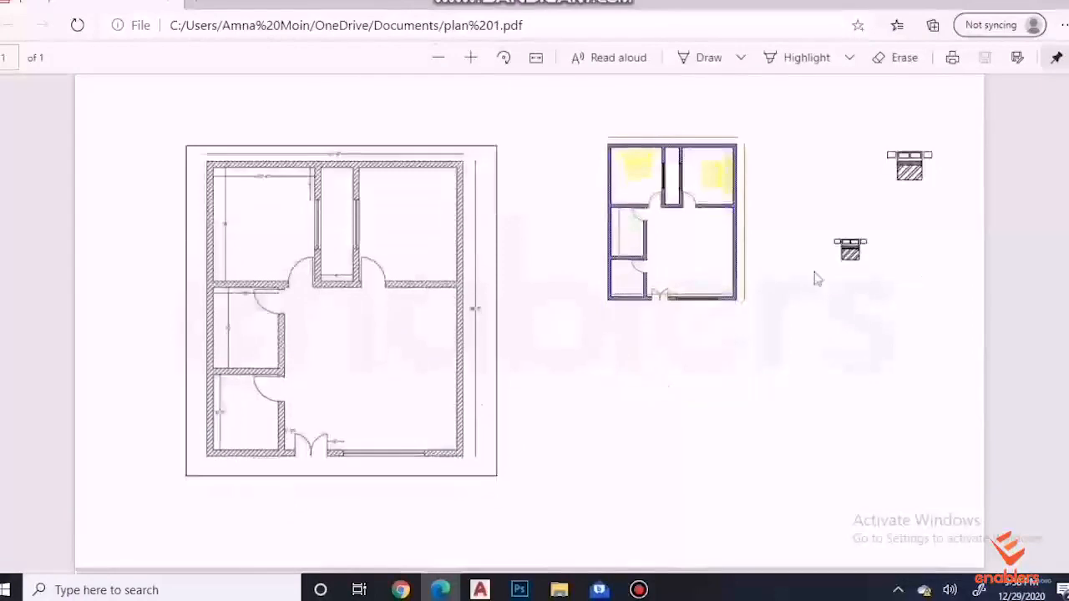